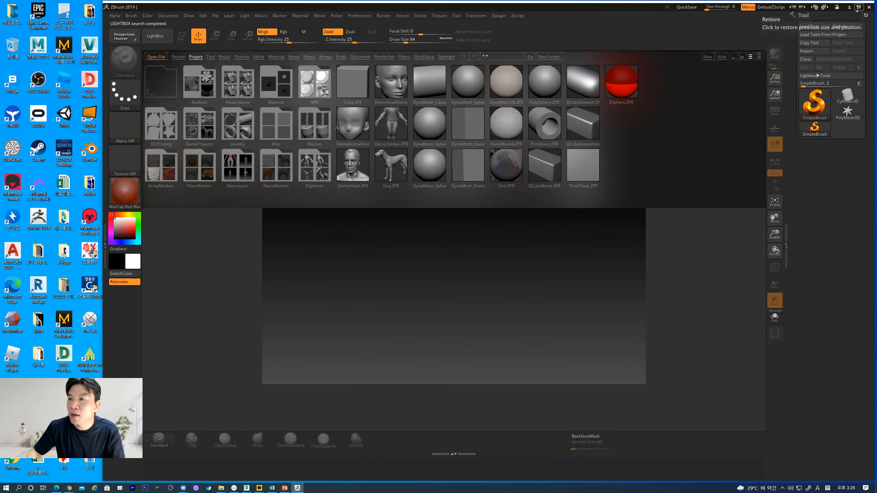
Maximize the program window and hide the LightBox browser
left_click(859, 8)
left_click(61, 32)
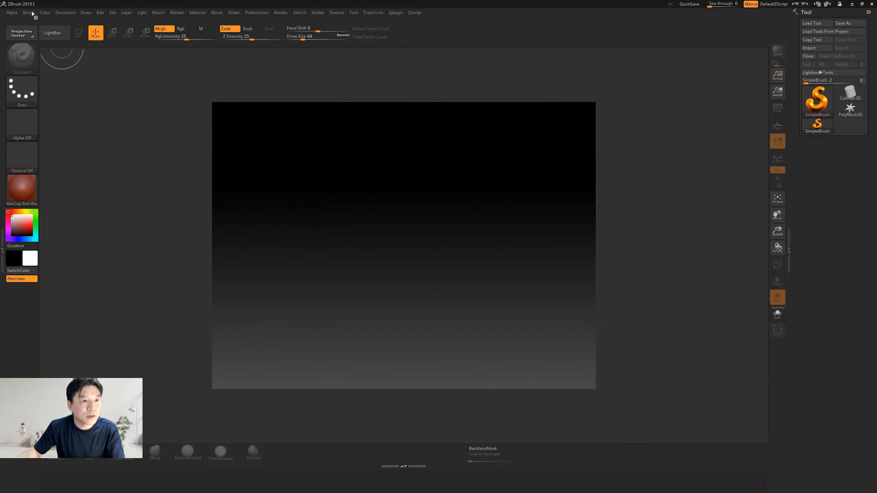
Double the document size, then resize it to a width of 1500 with its proportions kept
left_click(65, 13)
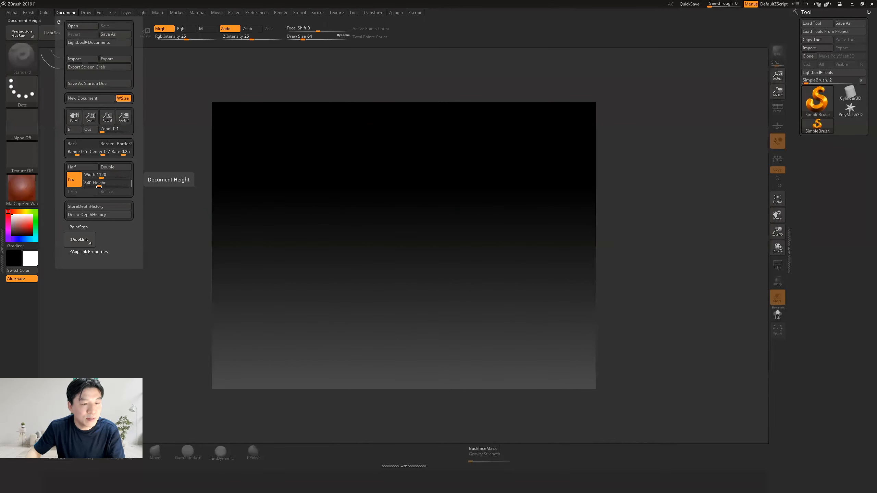
left_click(116, 167)
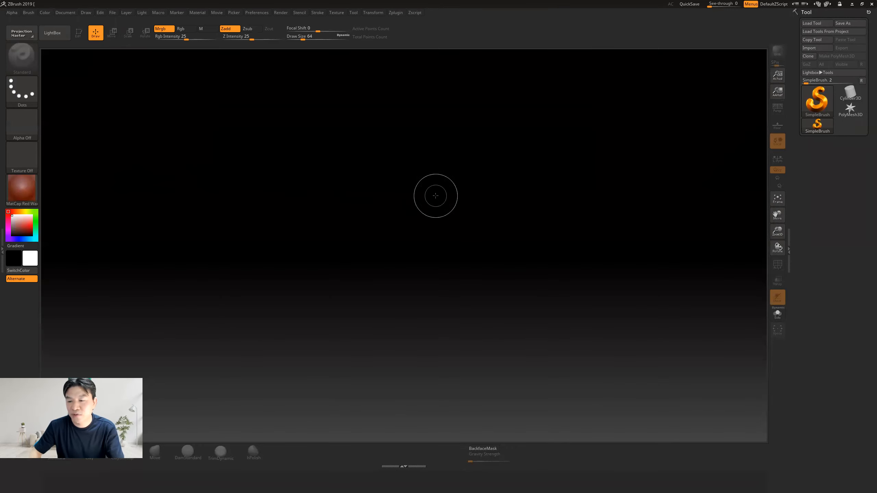
left_click(69, 13)
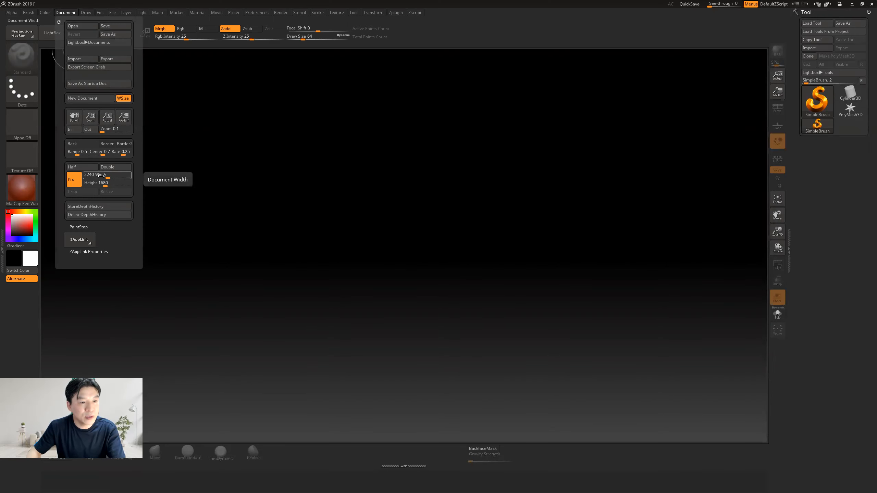
left_click_drag(106, 178, 102, 179)
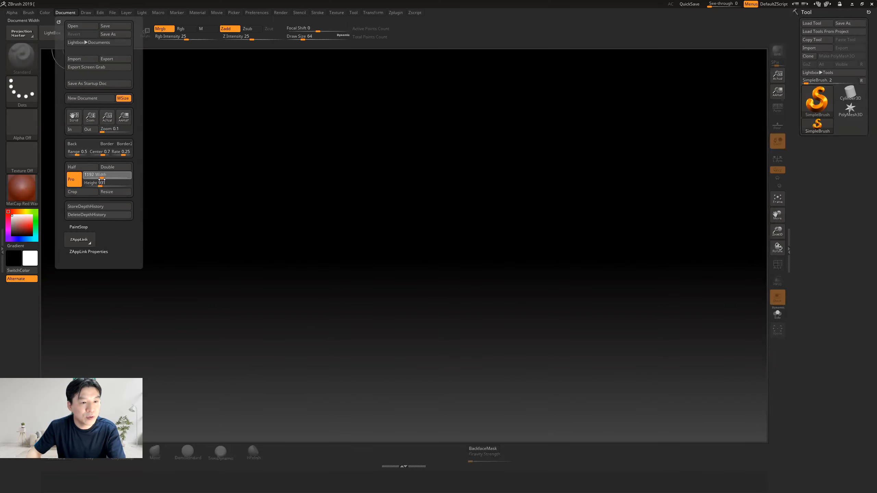
left_click(102, 179)
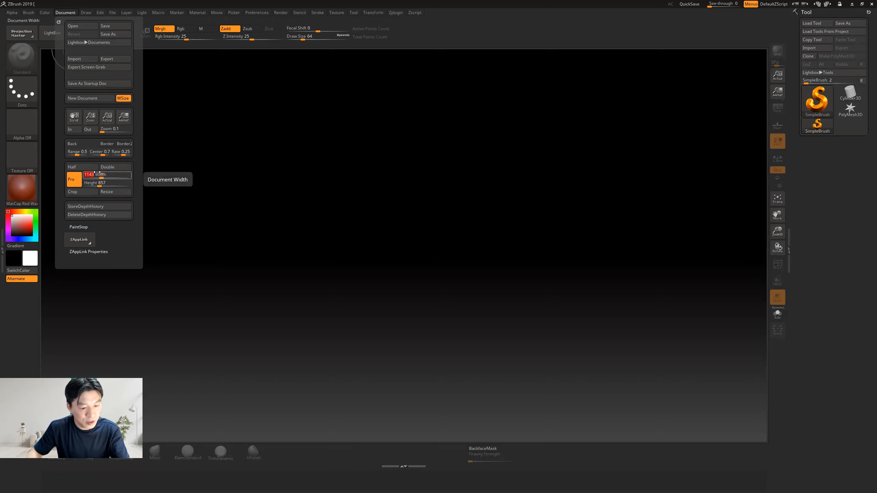
type("1500")
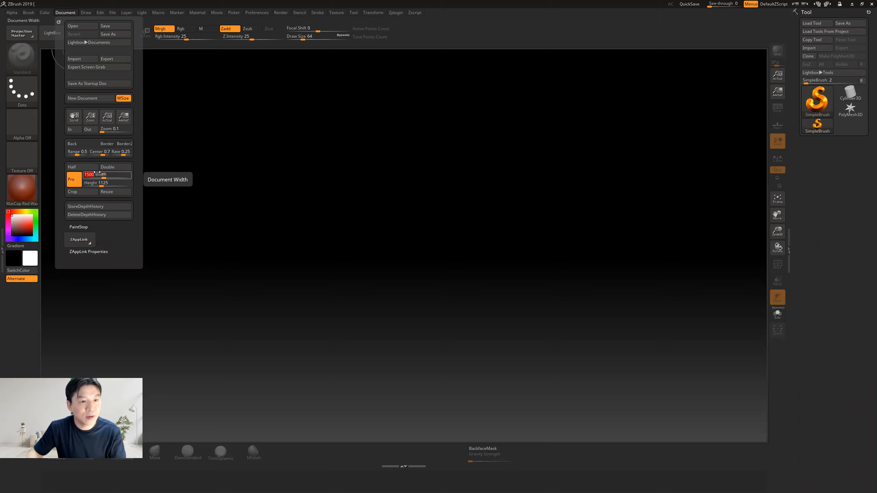
key("Return")
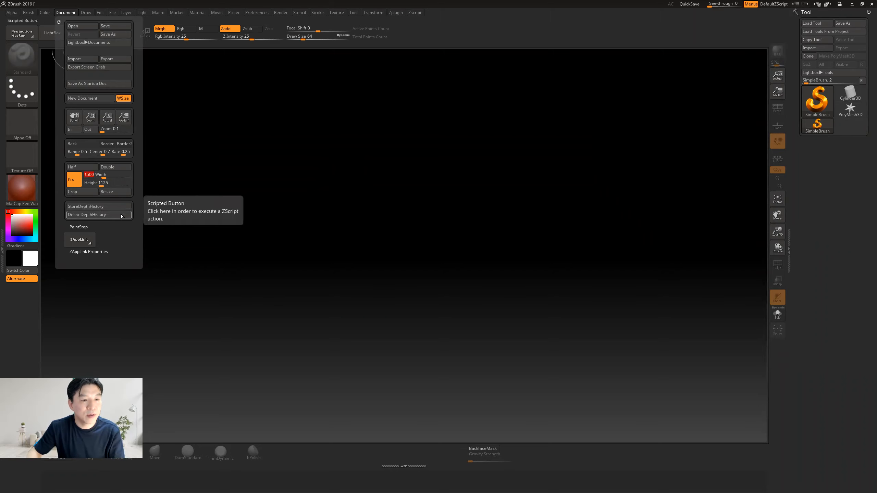
left_click(112, 192)
left_click(454, 267)
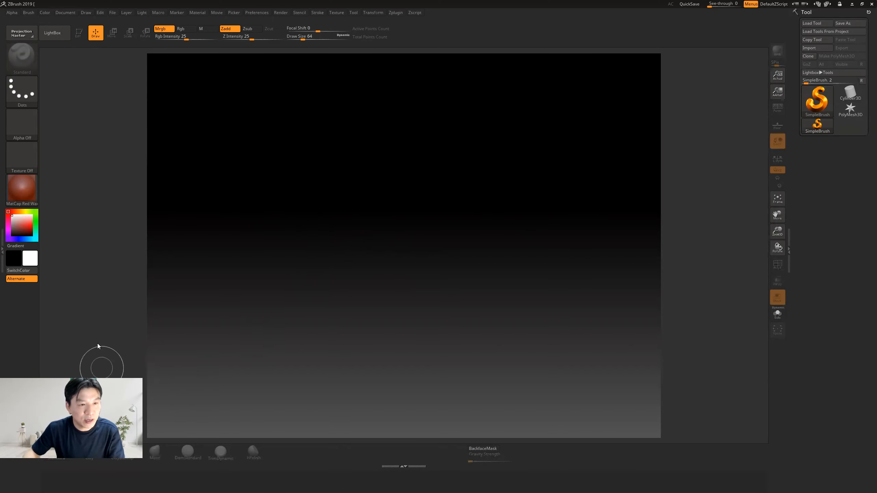
Draw a large Sphere3D in the middle of the canvas and switch its Edit mode on and off
left_click(817, 100)
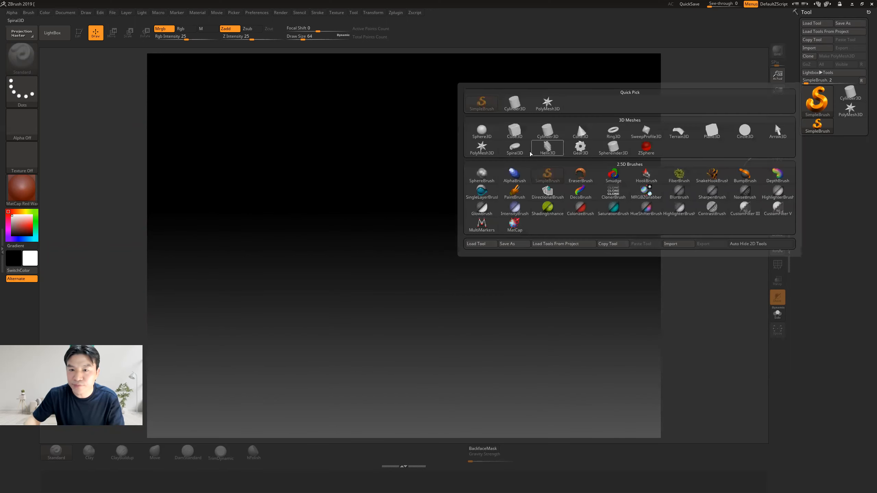
left_click(482, 131)
left_click_drag(395, 224, 397, 446)
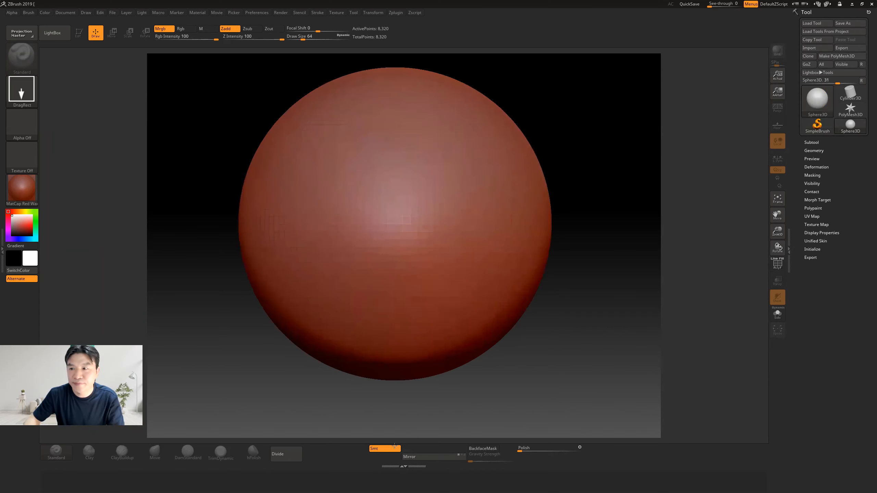
left_click(79, 32)
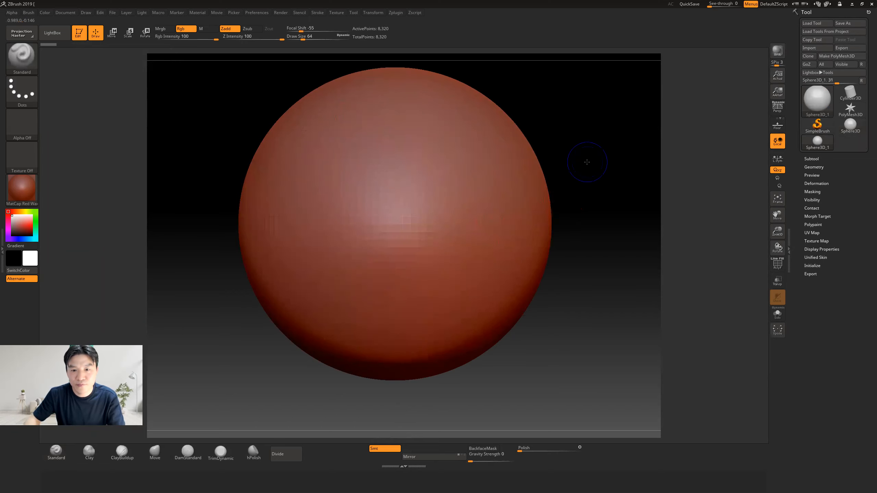
left_click(79, 32)
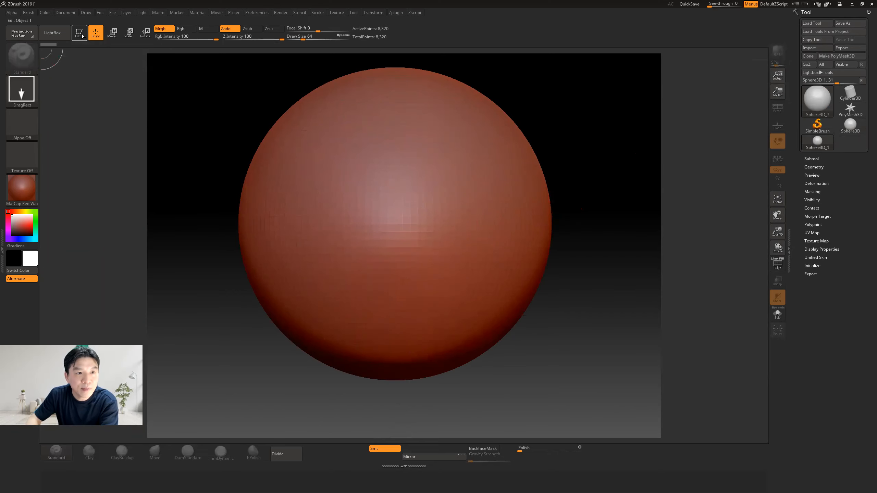
Draw a Plane3D over the sphere at the canvas centre and put it in Edit mode
left_click(817, 100)
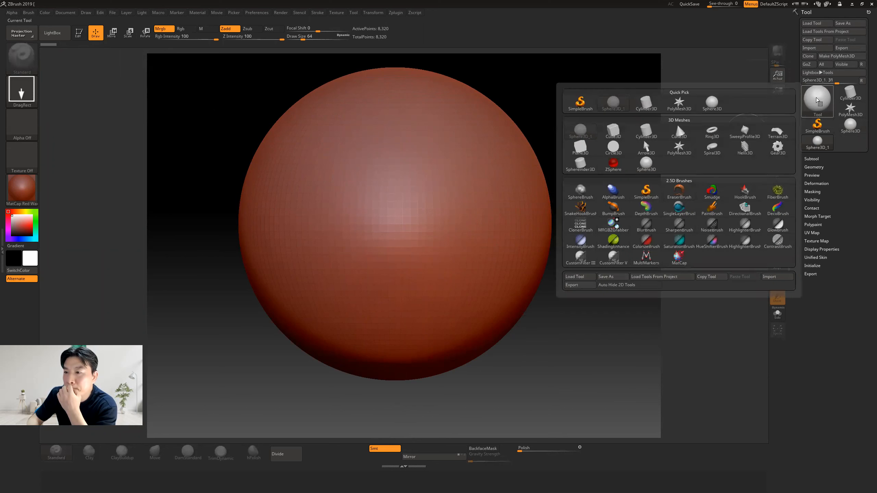
left_click(583, 149)
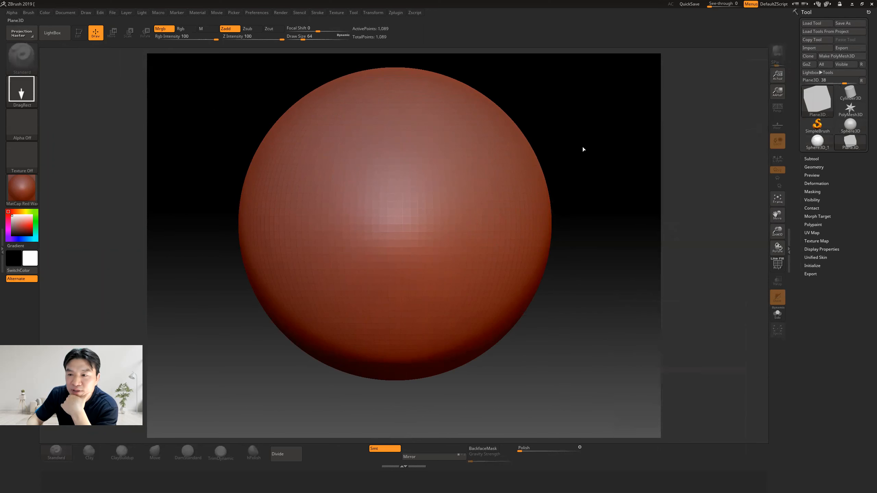
left_click_drag(396, 230, 395, 394)
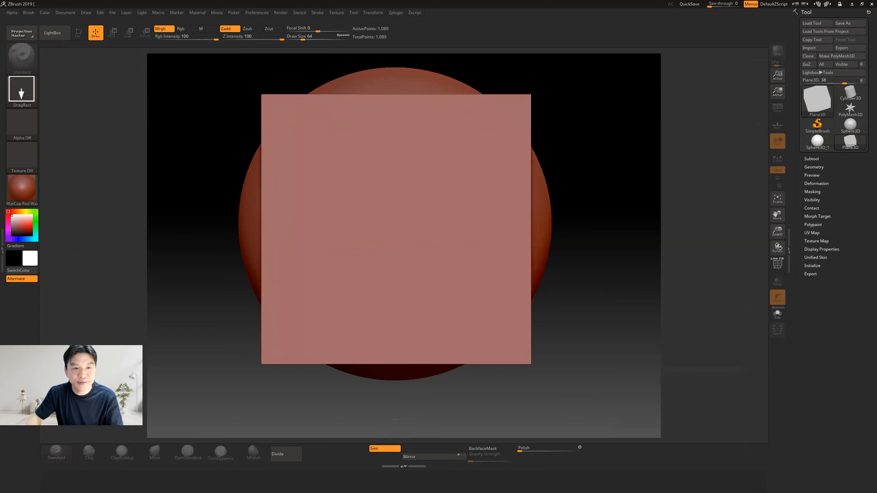
left_click(79, 33)
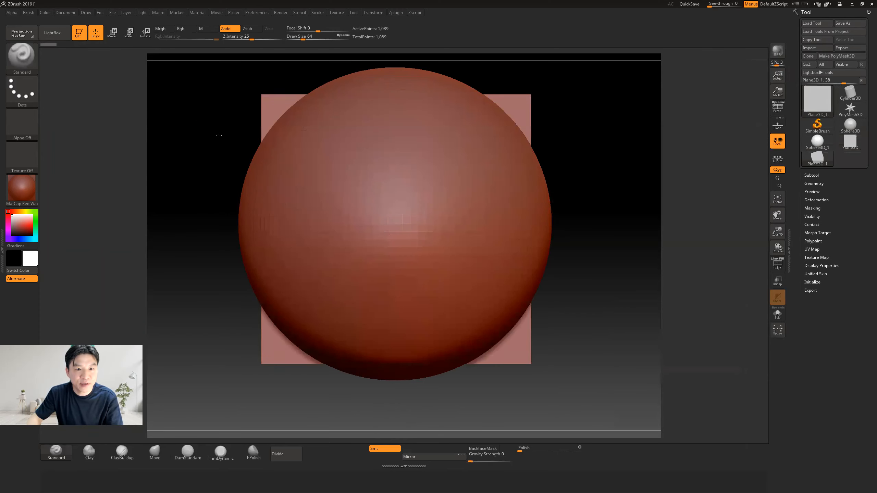
Clear the leftover sphere image from the canvas, keeping only the editable plane
key("ctrl")
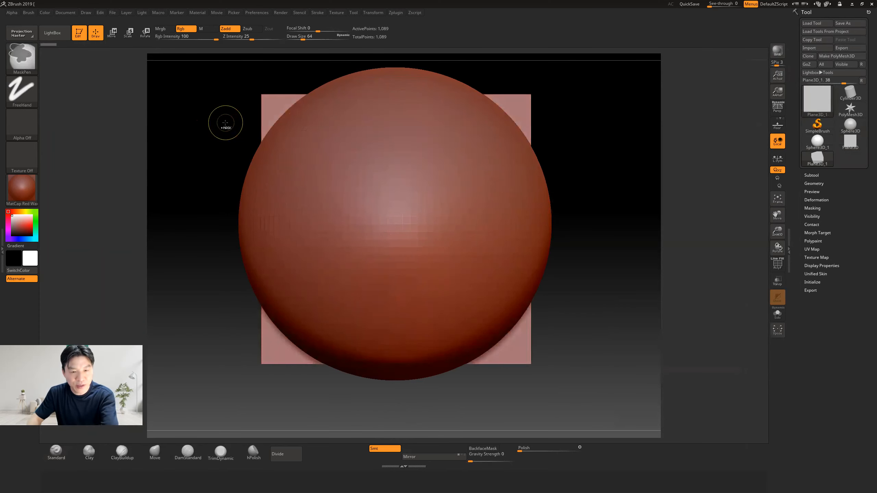
key("ctrl+n")
mouse_move(571, 187)
left_mouse_down("alt")
mouse_move(572, 223)
mouse_move(560, 225)
mouse_move(556, 211)
left_mouse_up("alt")
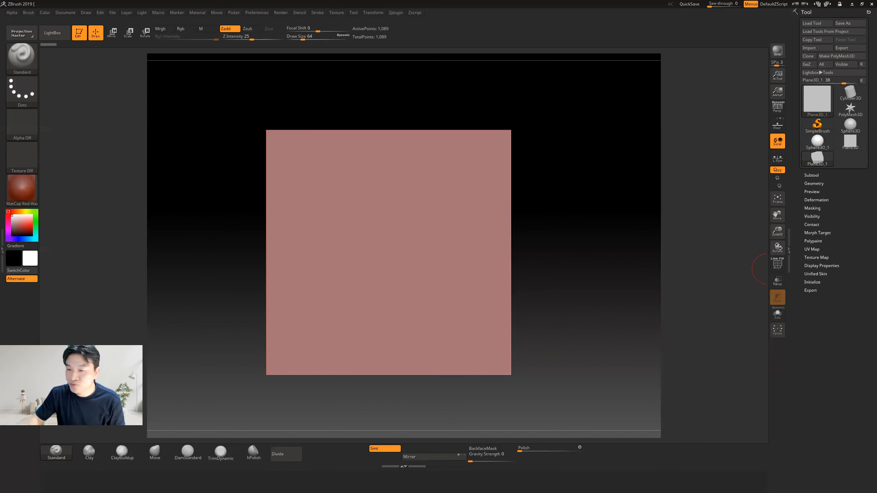
Switch to File Explorer, go to the amor_01 folder inside 3디게임고급모델링기법, and view the symmetrical scroll ornament image on black
key("alt+Tab")
left_click(412, 91)
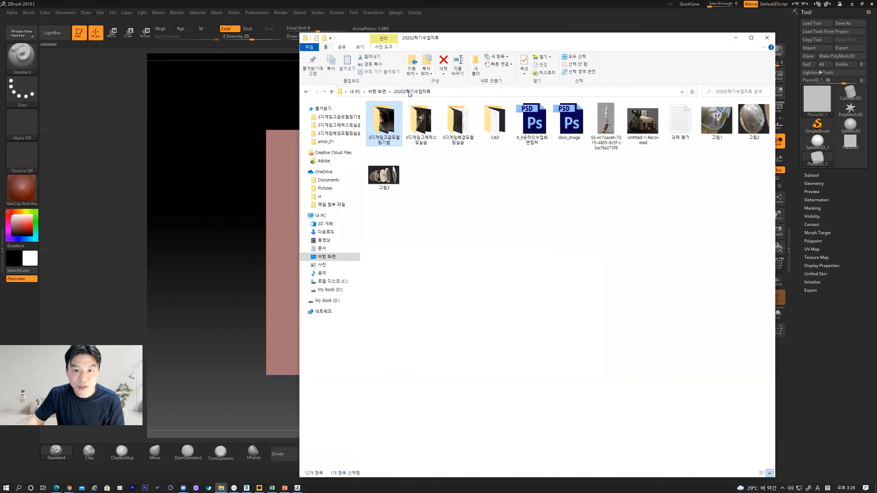
double_click(385, 120)
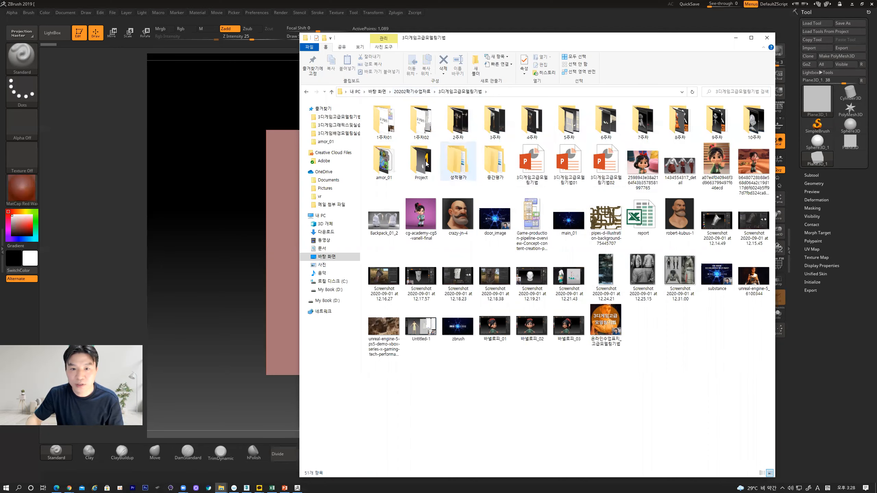
left_click(384, 162)
double_click(385, 163)
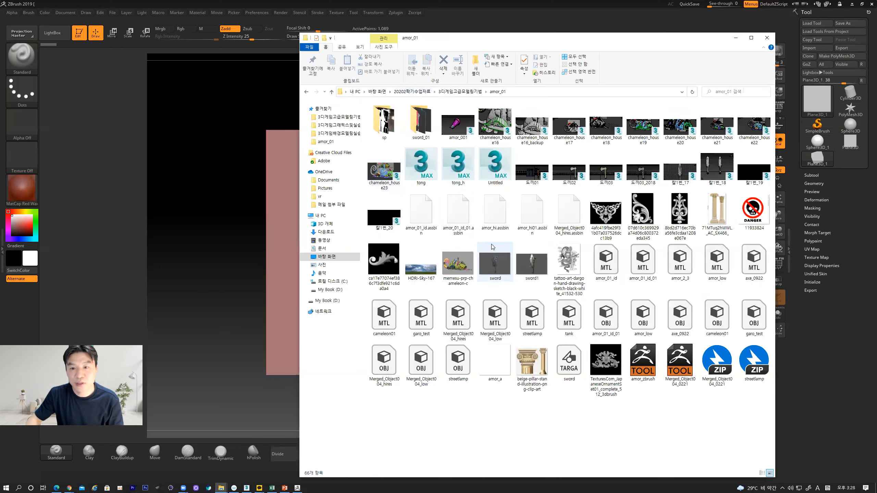
double_click(601, 215)
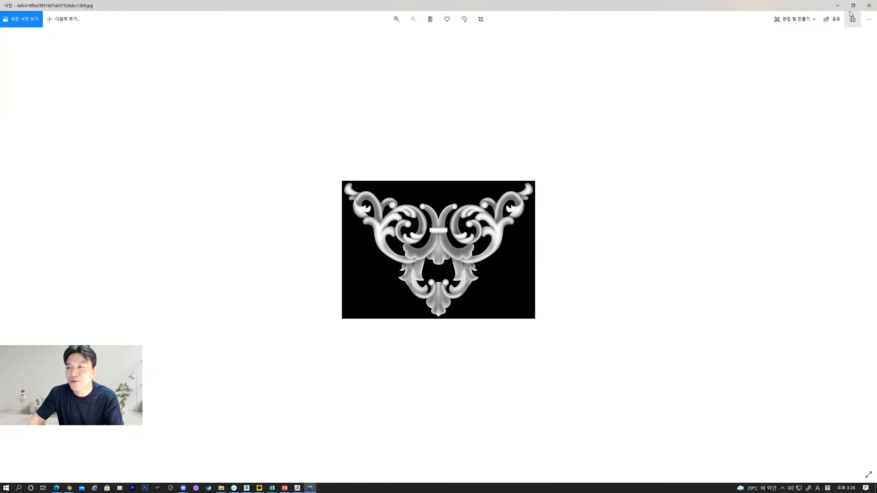
left_click(870, 5)
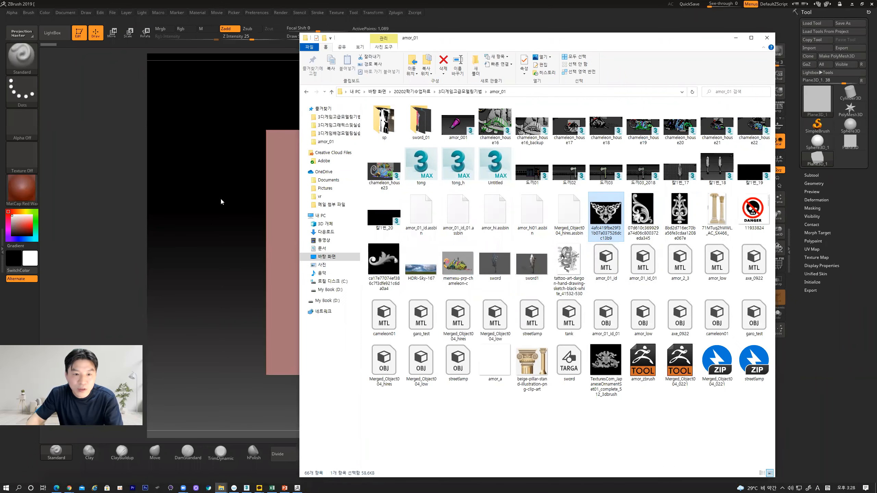
Return to ZBrush and convert the Plane3D into a PolyMesh3D
left_click(276, 249)
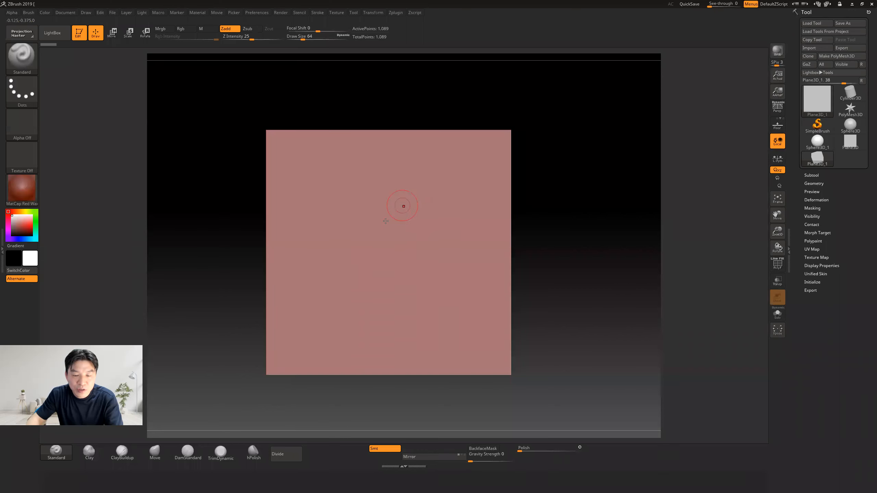
left_click(395, 208)
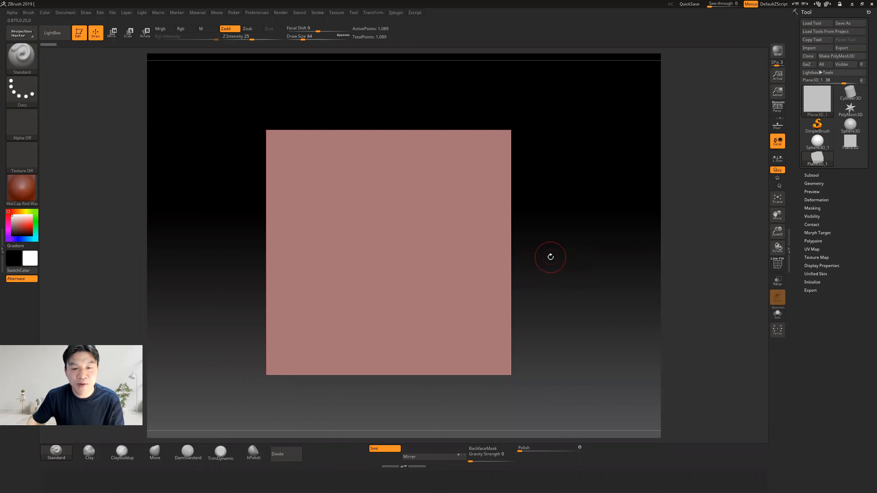
mouse_move(574, 241)
left_mouse_down()
mouse_move(559, 244)
mouse_move(572, 233)
mouse_move(587, 256)
mouse_move(611, 245)
mouse_move(576, 235)
mouse_move(584, 245)
left_mouse_up()
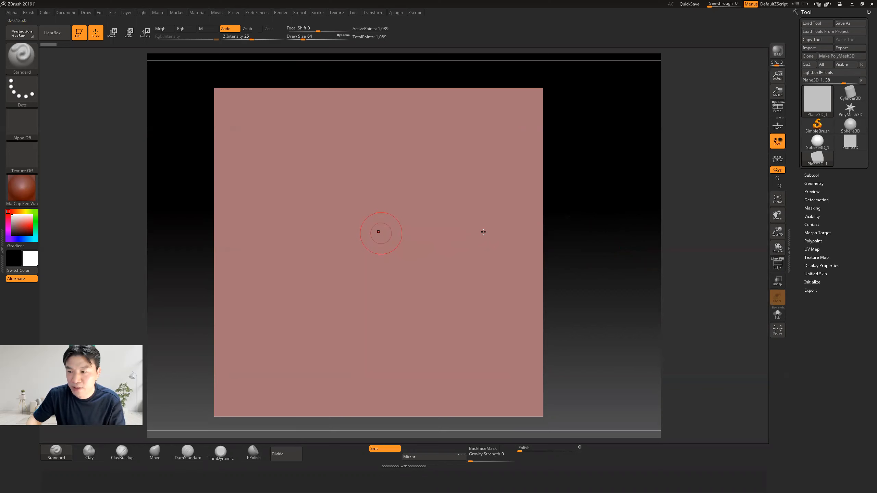
left_click(815, 183)
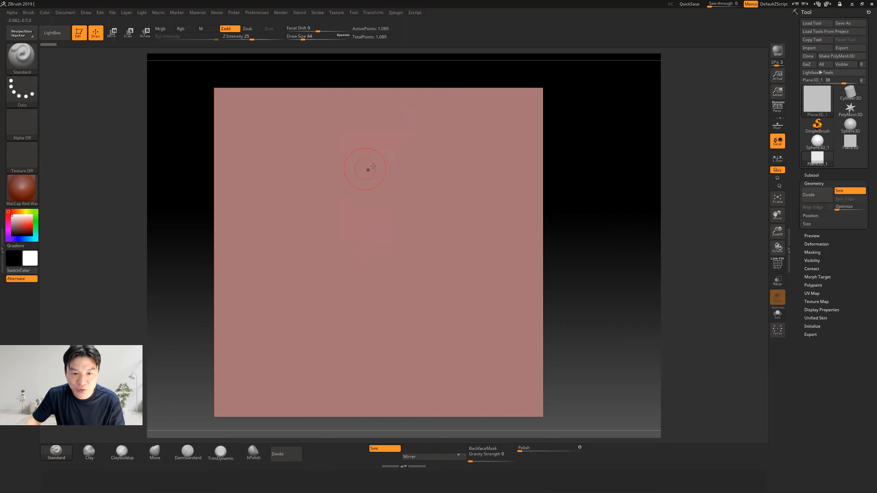
left_click(842, 57)
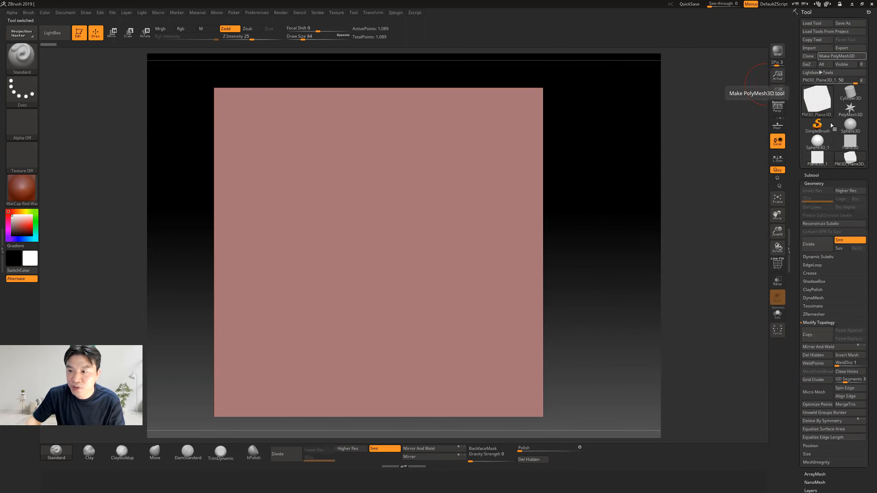
Try a zigzag stroke on the plane with the Standard brush, then undo it
mouse_move(306, 170)
left_mouse_down()
mouse_move(294, 194)
mouse_move(380, 256)
mouse_move(428, 332)
left_mouse_up()
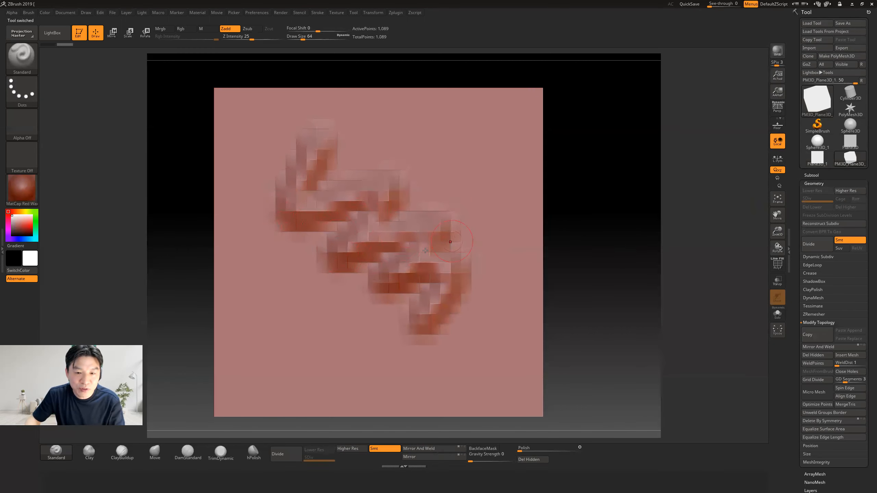
key("ctrl+z")
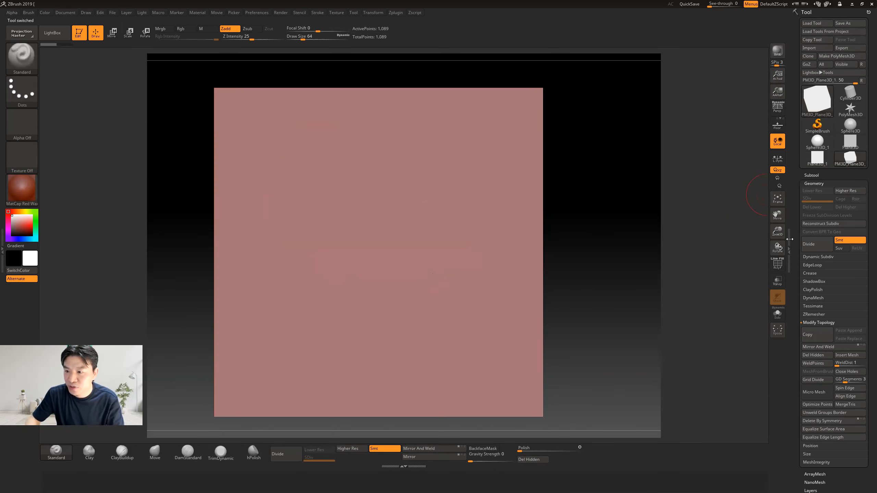
Divide the plane mesh up to subdivision level 5 and check its polygon count
left_click(286, 457)
left_click(286, 458)
left_click(286, 458)
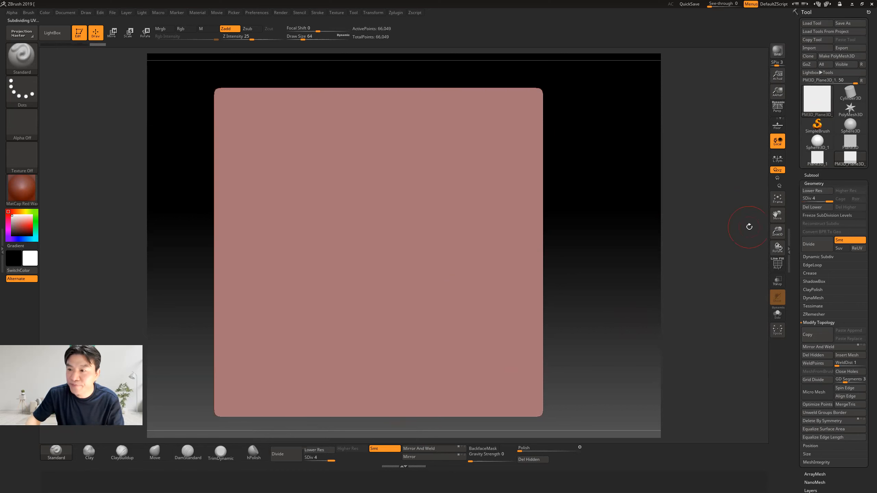
mouse_move(819, 101)
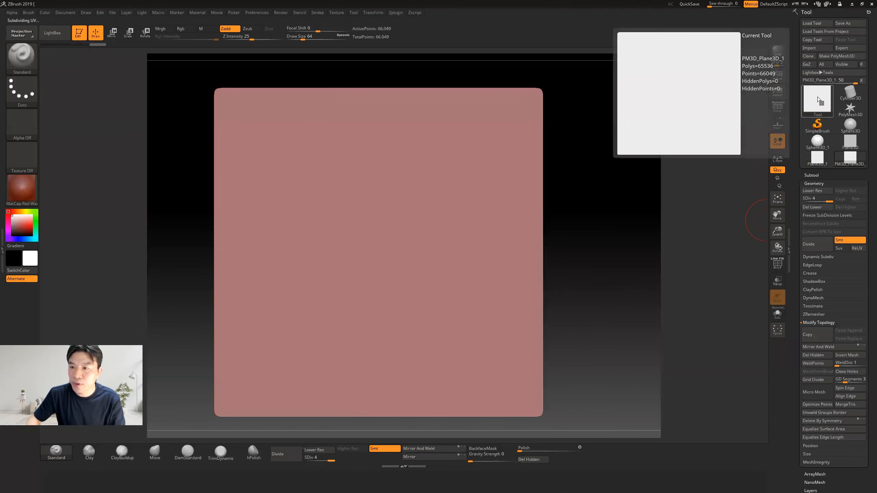
left_click(286, 457)
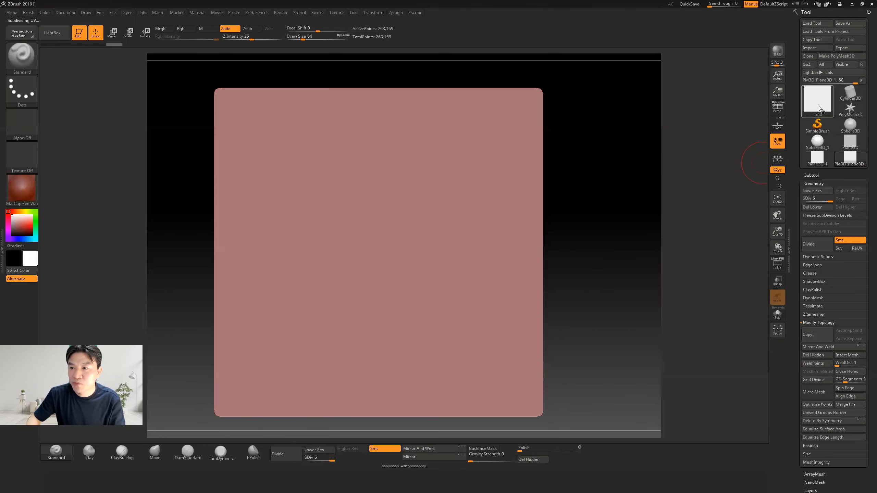
mouse_move(820, 108)
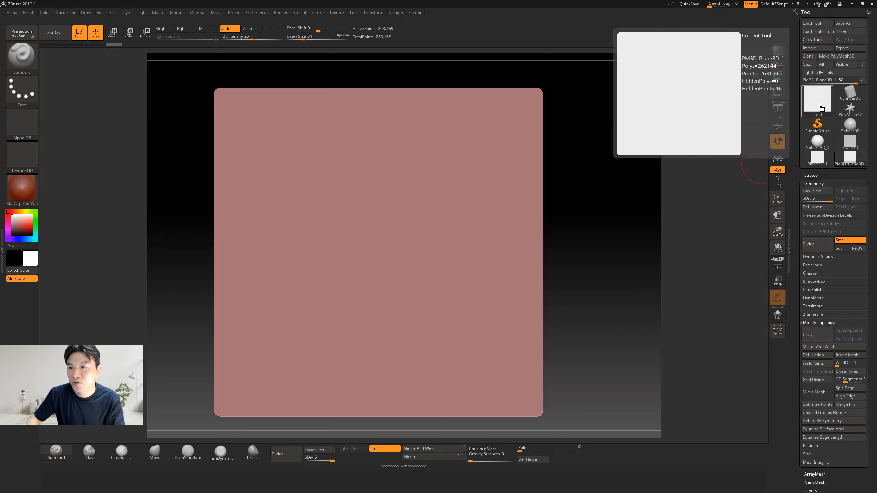
Divide the plane up to subdivision level 6, then drop to level 1 and check its polygon count
left_click(289, 458)
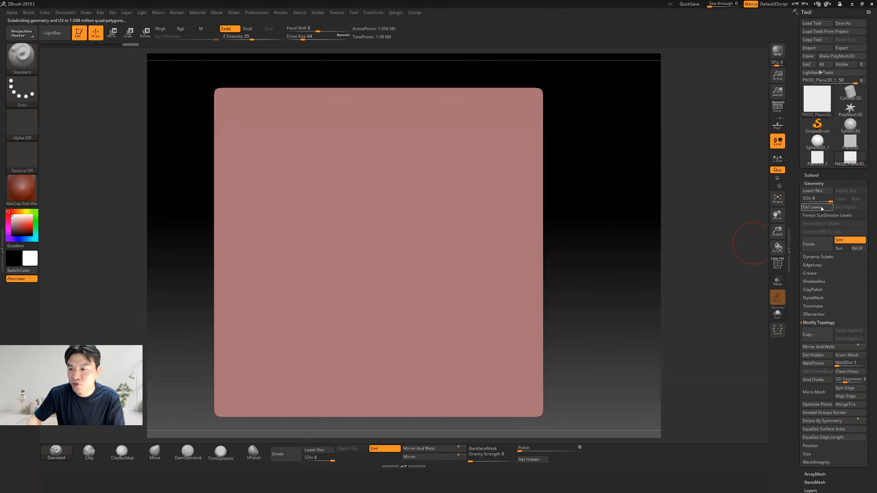
left_click_drag(829, 201, 797, 198)
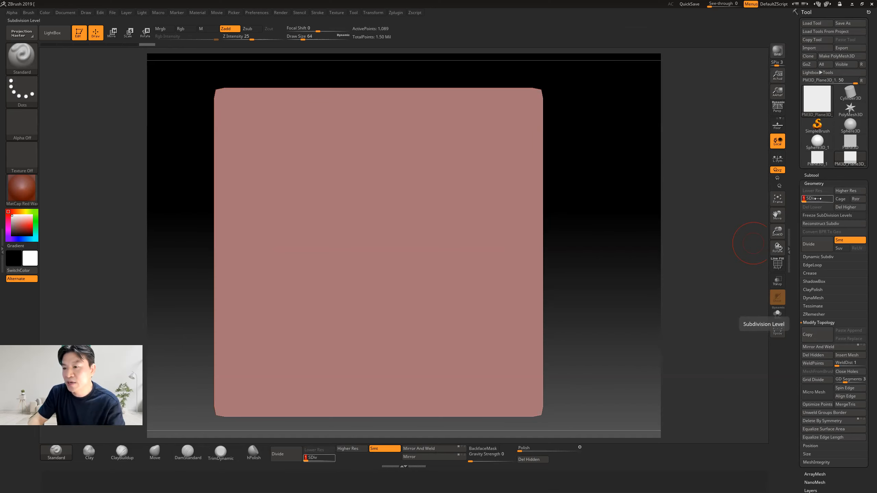
mouse_move(818, 100)
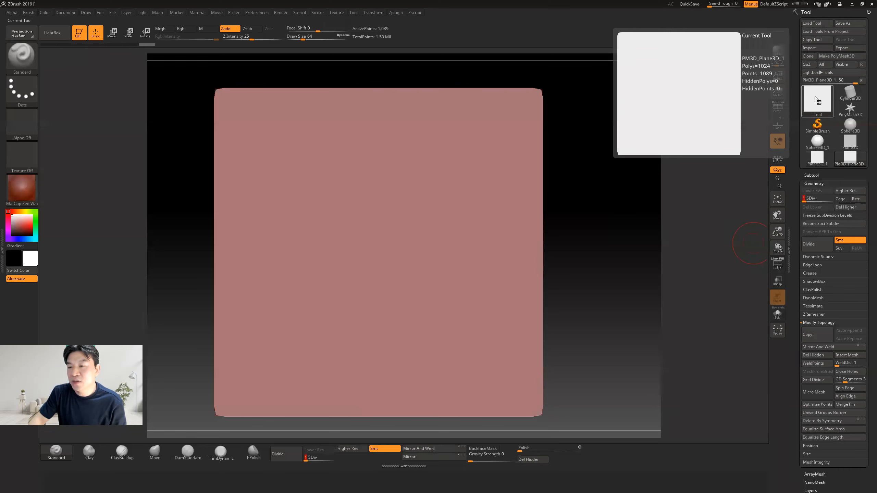
Step the plane back up to subdivision level 6, comparing the polygon counts of levels 2, 5 and 6
left_click(851, 191)
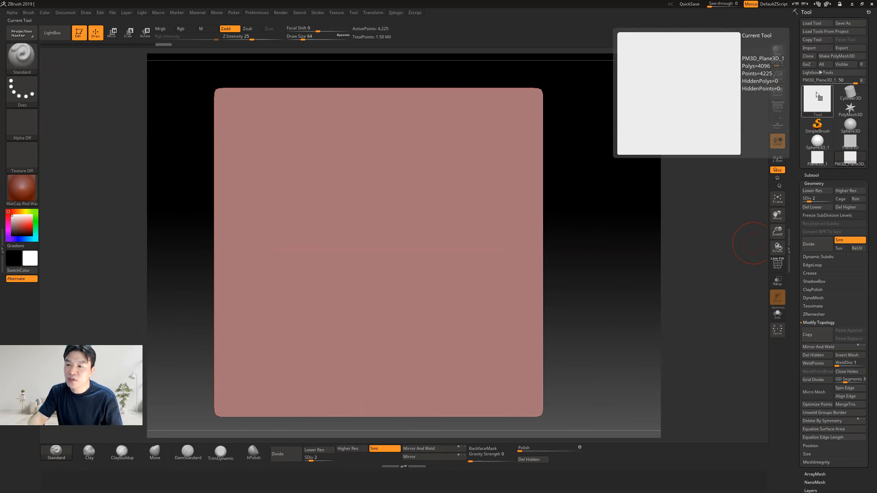
left_click(851, 191)
left_click(851, 192)
left_click(853, 191)
left_click(853, 192)
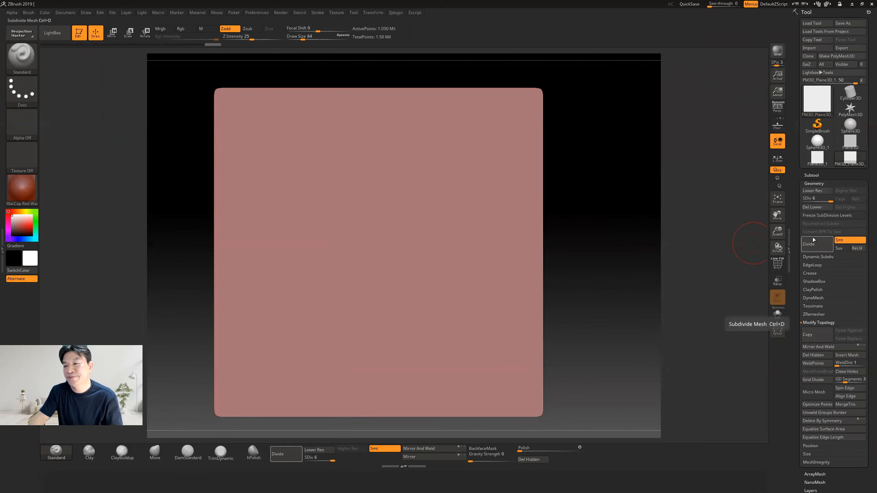
mouse_move(825, 99)
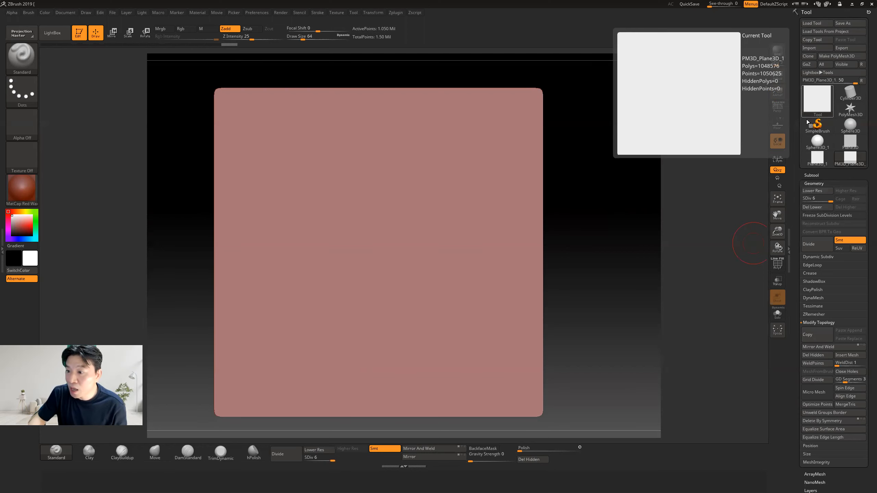
left_click(820, 192)
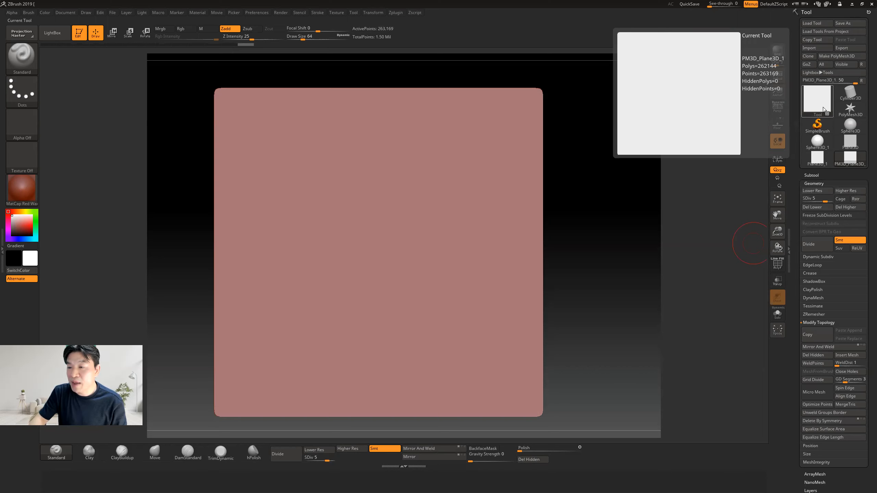
left_click(859, 192)
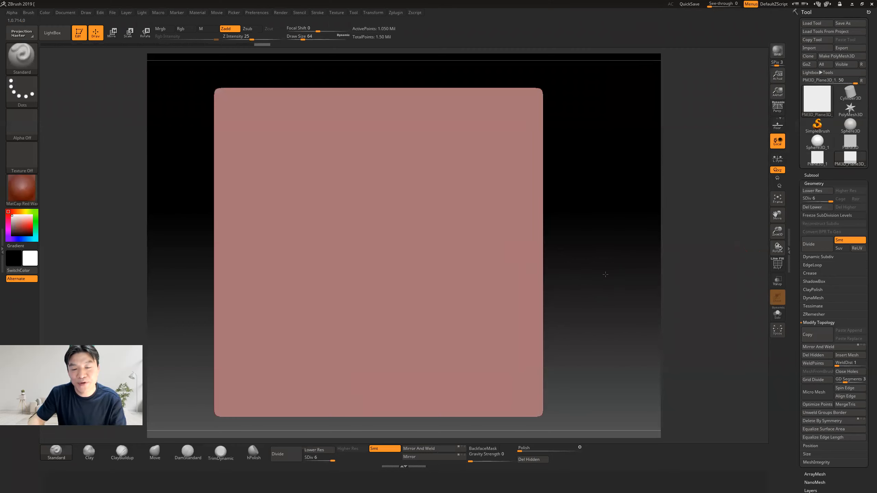
Try a freehand Standard brush stroke down the middle of the plane, then undo it
left_click_drag(606, 274, 600, 260, "alt")
mouse_move(310, 167)
left_mouse_down()
mouse_move(349, 176)
mouse_move(368, 216)
mouse_move(328, 244)
mouse_move(333, 275)
mouse_move(379, 289)
mouse_move(418, 325)
mouse_move(439, 361)
mouse_move(452, 276)
mouse_move(414, 215)
mouse_move(448, 135)
mouse_move(273, 139)
mouse_move(283, 288)
mouse_move(349, 367)
mouse_move(375, 363)
left_mouse_up()
key("ctrl+z")
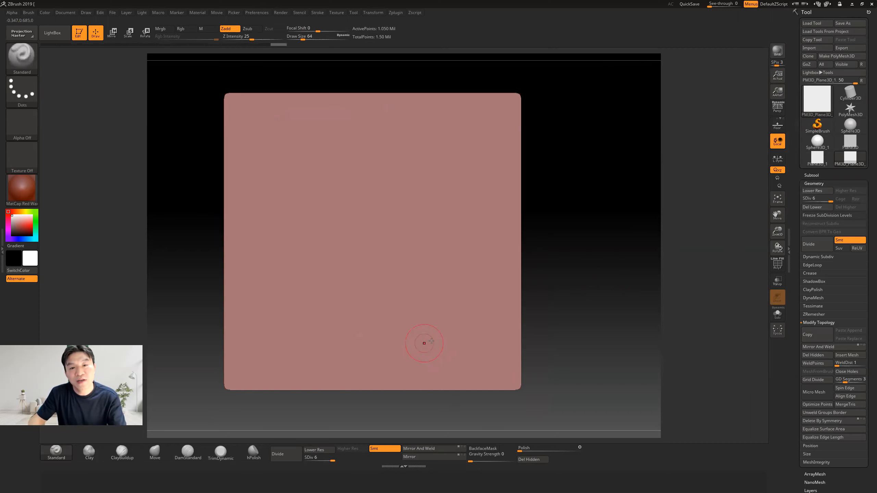
left_click_drag(552, 246, 577, 253, "alt")
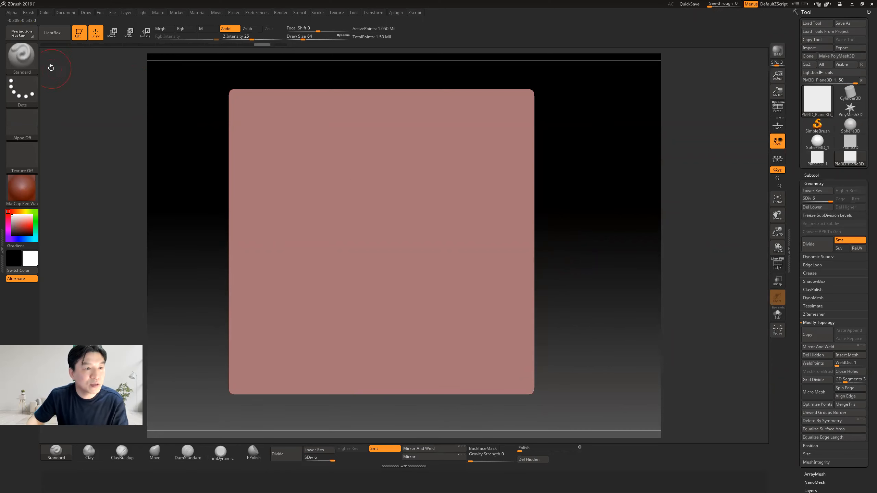
Import the vertical scroll ornament image 8bd2d716ec70ba56fe3cdaa1208e067e from the amor_01 folder inside 3디게임고급모델링기법 as the brush alpha
left_click(20, 123)
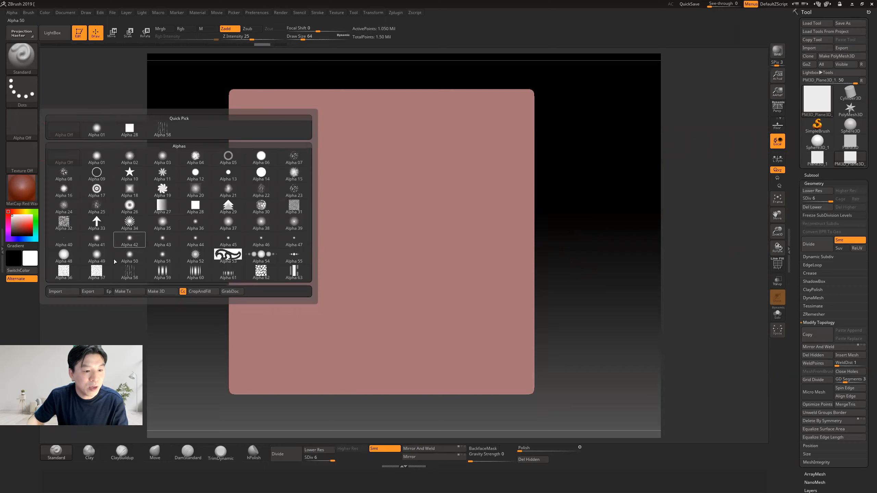
left_click(24, 129)
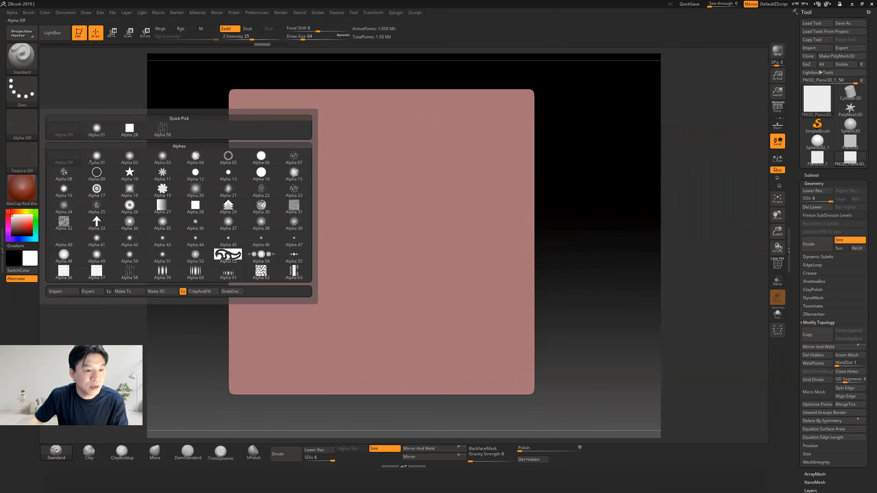
left_click(63, 292)
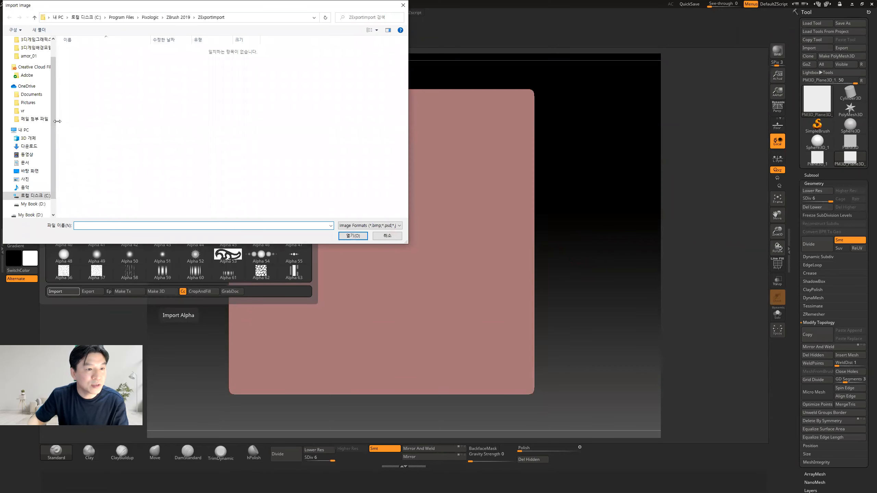
scroll(23, 63, "up", 1)
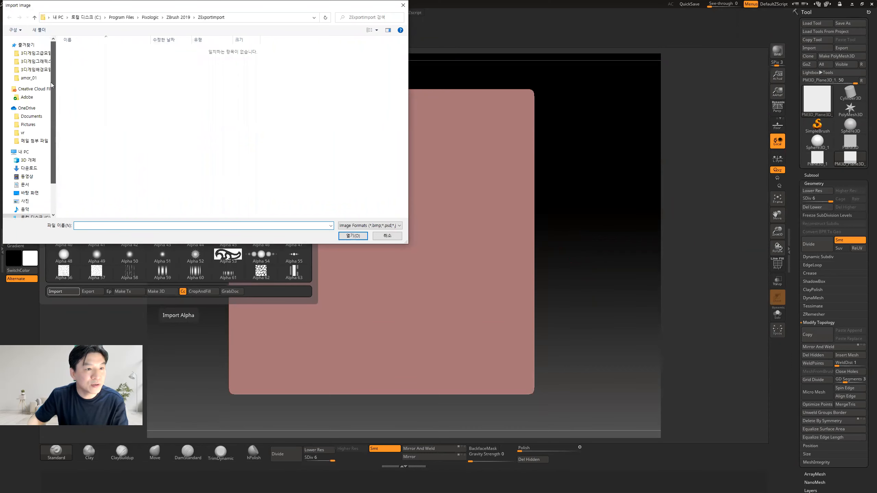
left_click(28, 54)
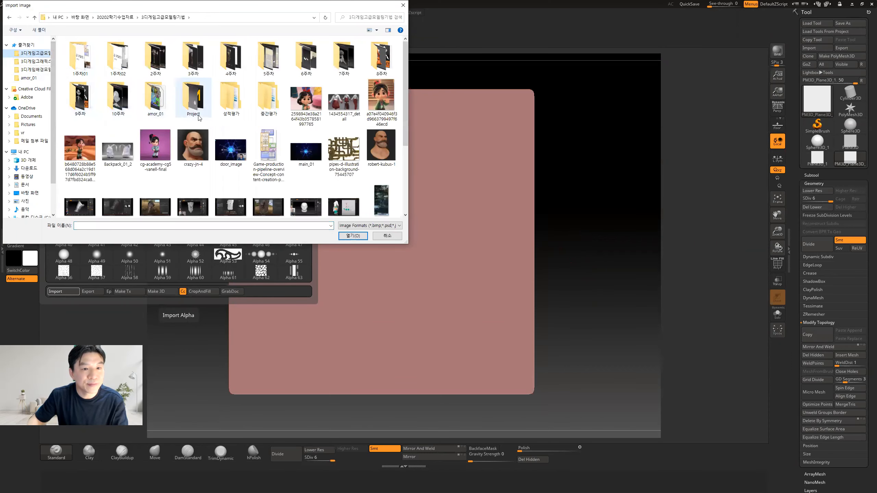
double_click(155, 99)
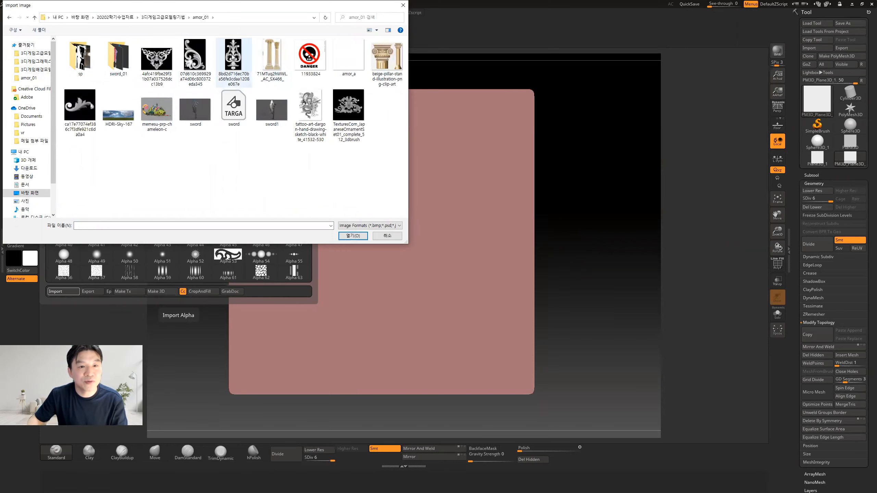
left_click(233, 57)
left_click(353, 236)
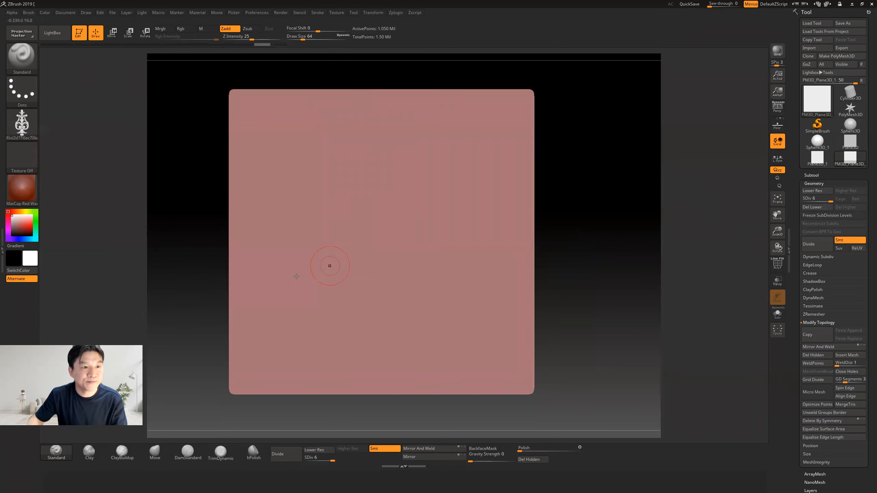
mouse_move(25, 127)
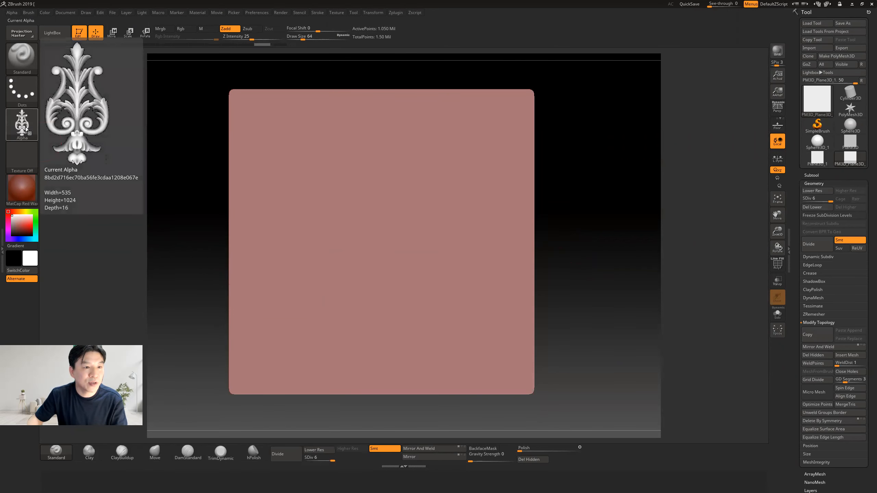
Try a wavy stroke across the plane with the ornament alpha and the Dots stroke type, then undo it
mouse_move(31, 93)
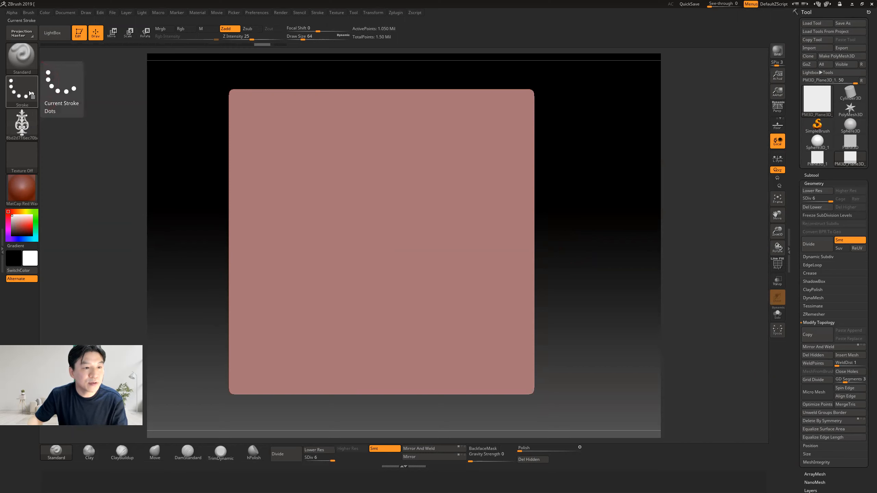
mouse_move(264, 174)
left_mouse_down()
mouse_move(313, 206)
mouse_move(343, 263)
mouse_move(416, 302)
mouse_move(392, 166)
mouse_move(515, 241)
mouse_move(496, 306)
left_mouse_up()
key("ctrl")
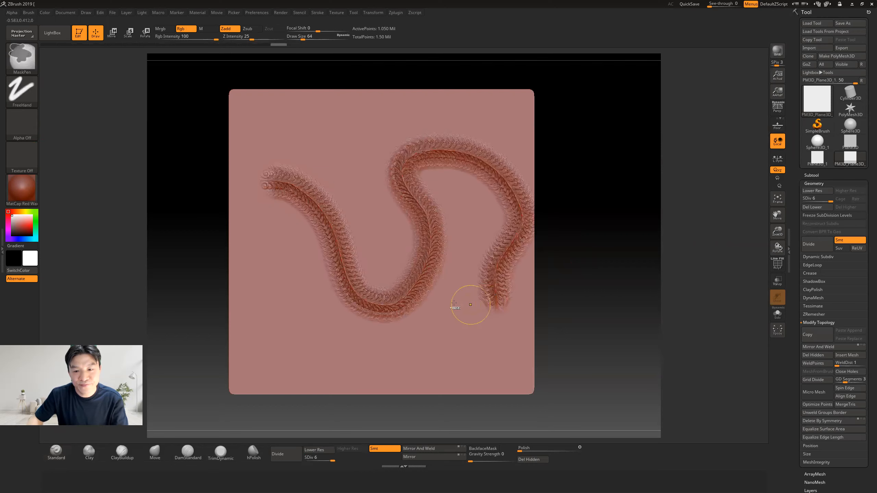
key("ctrl+z")
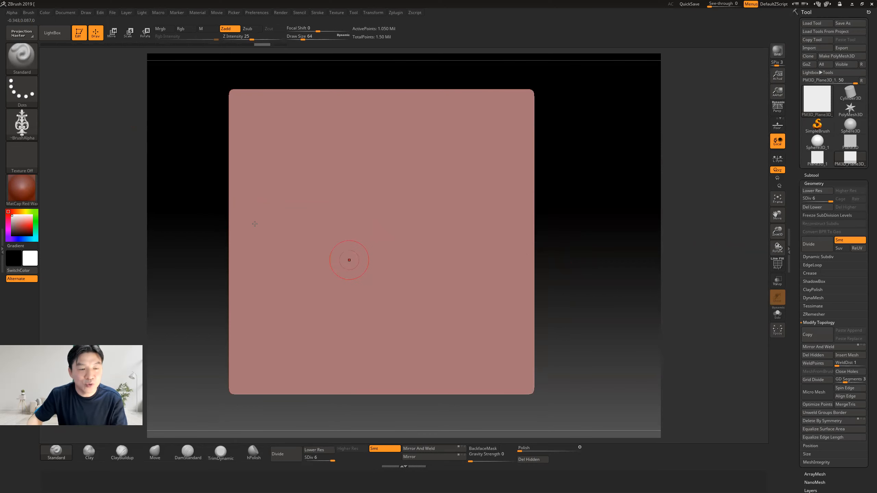
Change the Standard brush's stroke type to DragRect
left_click(25, 94)
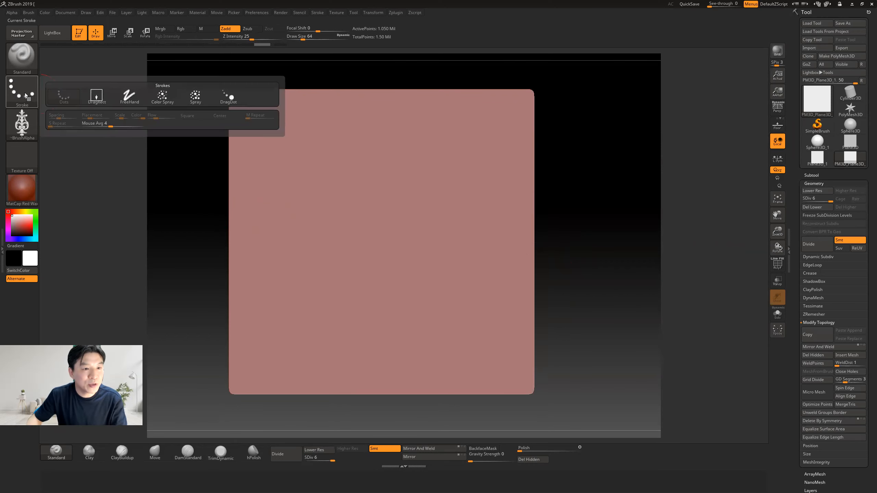
left_click(101, 96)
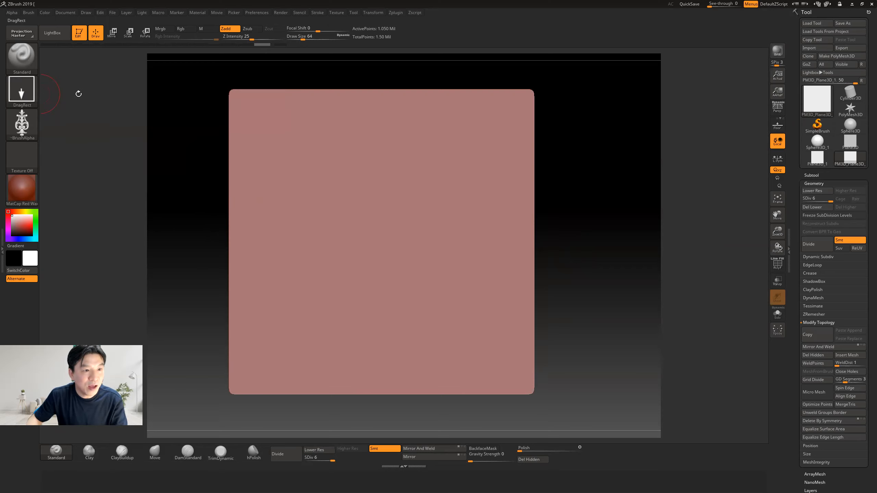
left_click(31, 88)
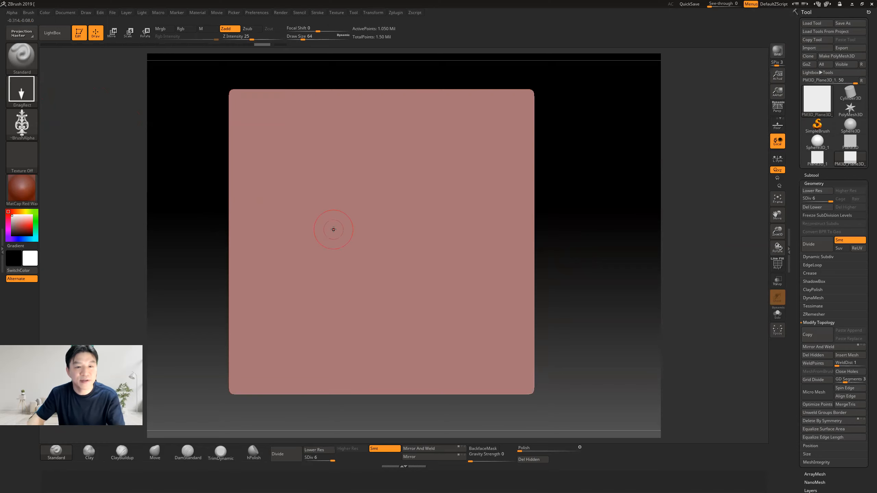
Try stamping the ornament alpha outward from the plane's center at Focal Shift 0, then undo the stamp
left_click_drag(381, 258, 383, 385)
mouse_move(602, 243)
left_mouse_down()
mouse_move(619, 247)
mouse_move(593, 249)
left_mouse_up()
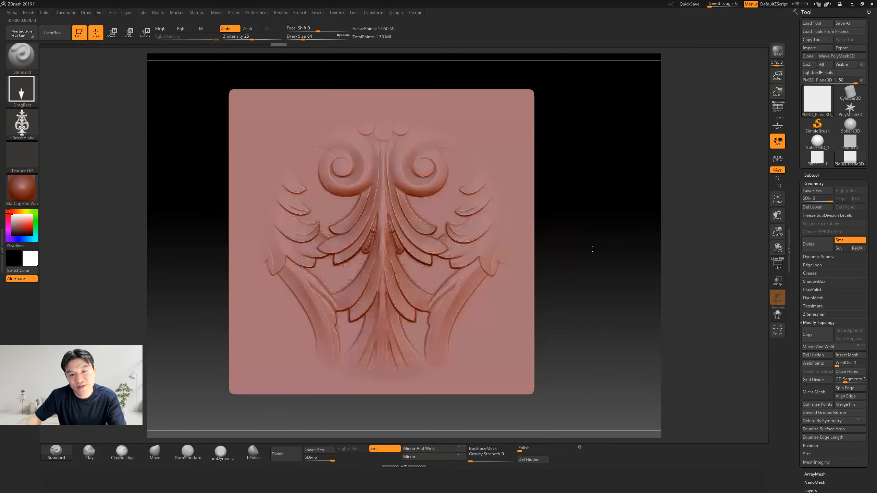
key("ctrl+z")
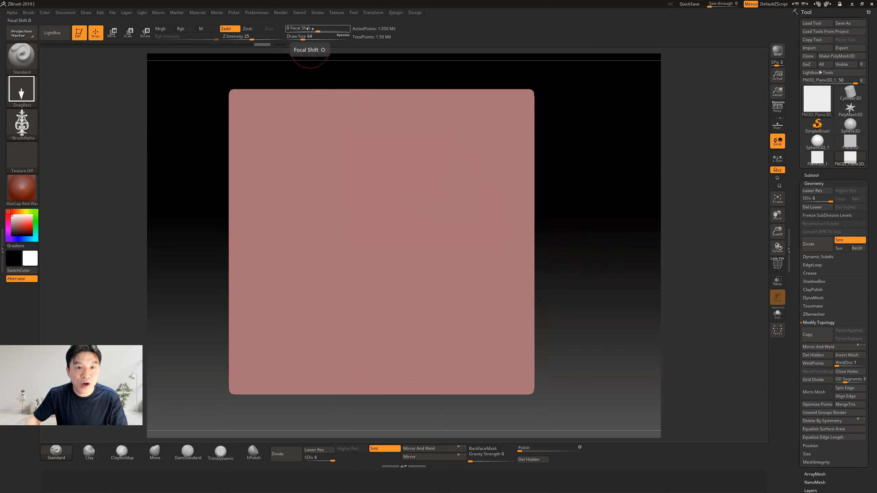
Set the brush's Focal Shift to -100, test it with an ornament stamp from the plane's center, and undo the stamp
mouse_move(309, 28)
left_mouse_down()
mouse_move(325, 31)
mouse_move(304, 32)
mouse_move(313, 32)
left_mouse_up()
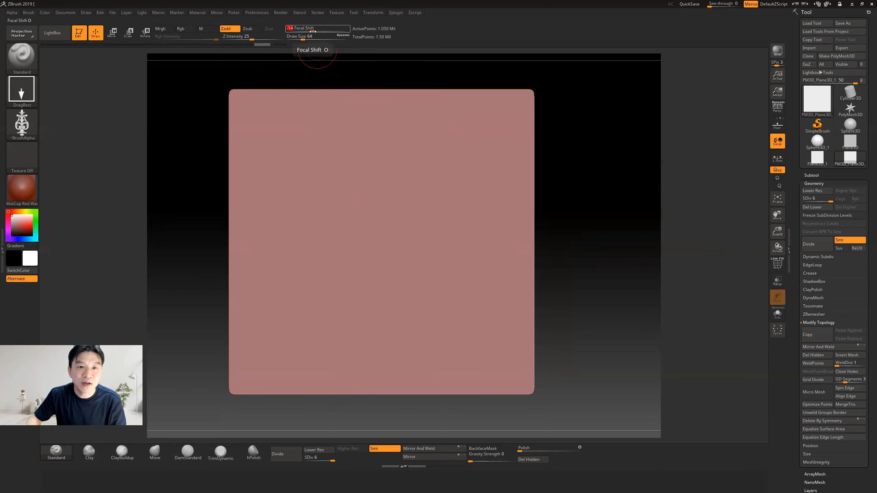
left_click_drag(313, 31, 284, 31)
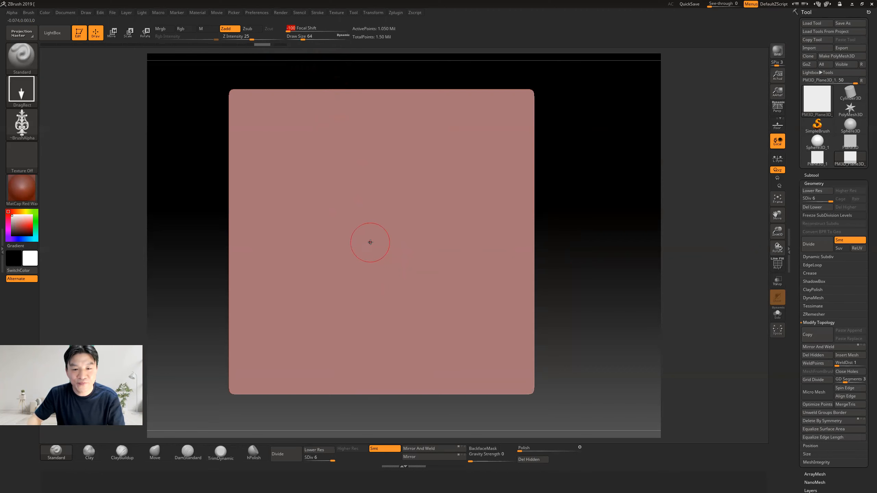
left_click_drag(377, 239, 376, 369)
mouse_move(597, 261)
left_mouse_down()
mouse_move(628, 261)
mouse_move(587, 259)
mouse_move(603, 261)
mouse_move(593, 267)
left_mouse_up()
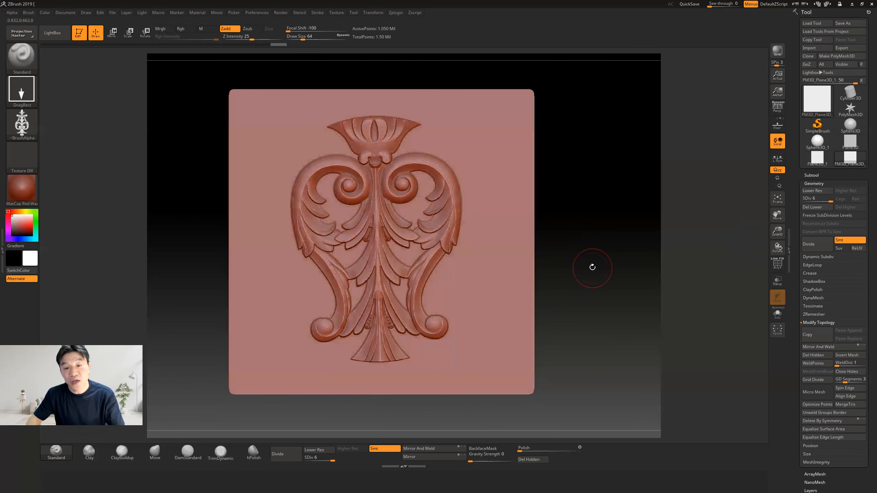
key("ctrl")
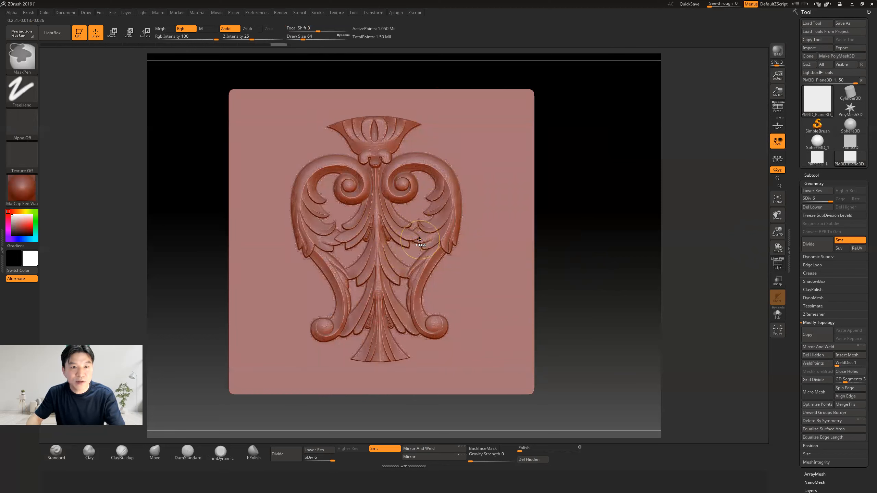
Try an ornament stamp on the plane with Z Intensity at 63, then undo it
left_click(259, 45)
left_click_drag(252, 40, 263, 40)
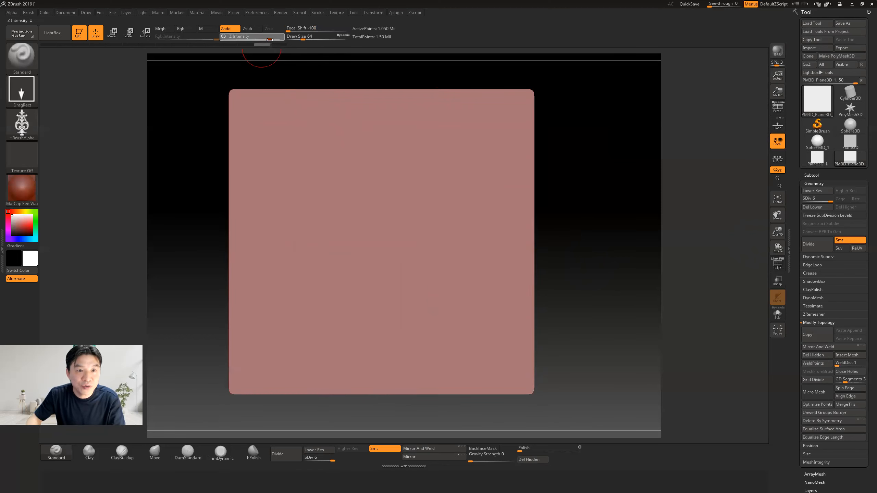
left_click_drag(383, 227, 379, 359)
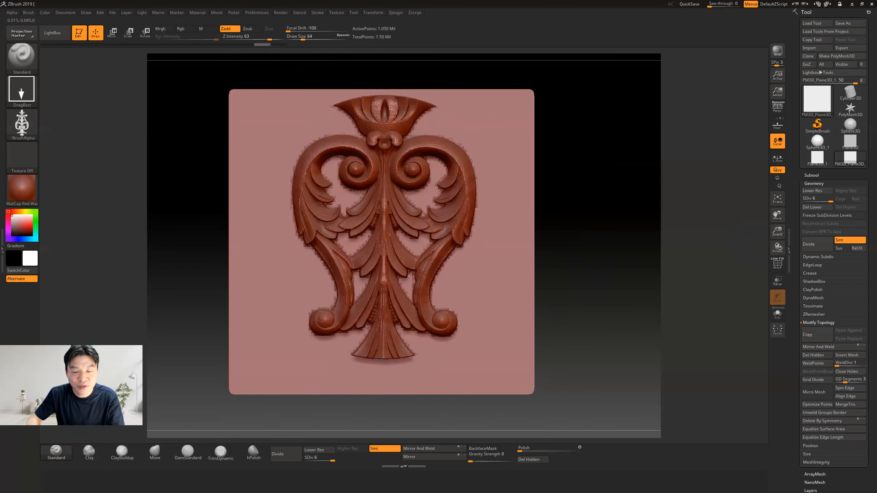
mouse_move(564, 264)
left_mouse_down()
mouse_move(598, 253)
mouse_move(549, 249)
mouse_move(584, 242)
mouse_move(594, 223)
left_mouse_up()
key("ctrl+z")
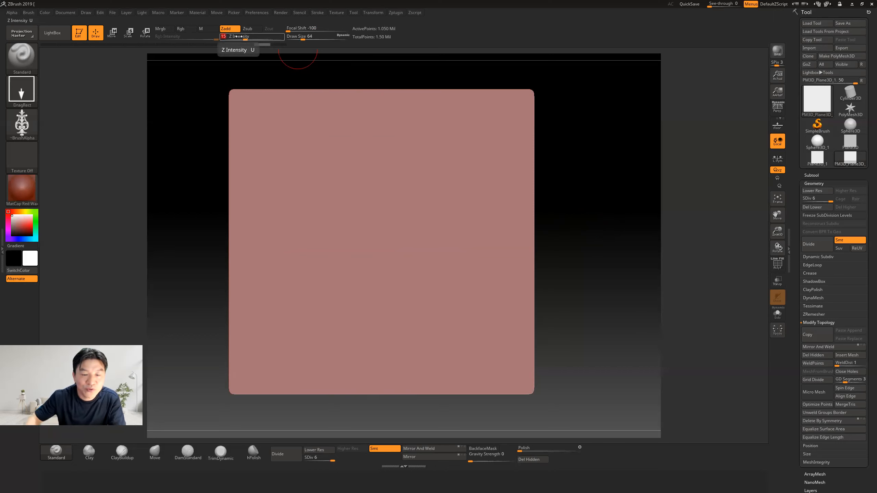
Set Z Intensity to 15, test it by stamping the ornament and rotating it upside down on the plane, and undo the stamping
key("Return")
left_click_drag(375, 239, 376, 358)
left_click_drag(335, 339, 288, 217)
left_click_drag(320, 180, 382, 105)
mouse_move(597, 219)
left_mouse_down()
mouse_move(637, 225)
mouse_move(593, 224)
mouse_move(603, 227)
left_mouse_up()
key("ctrl")
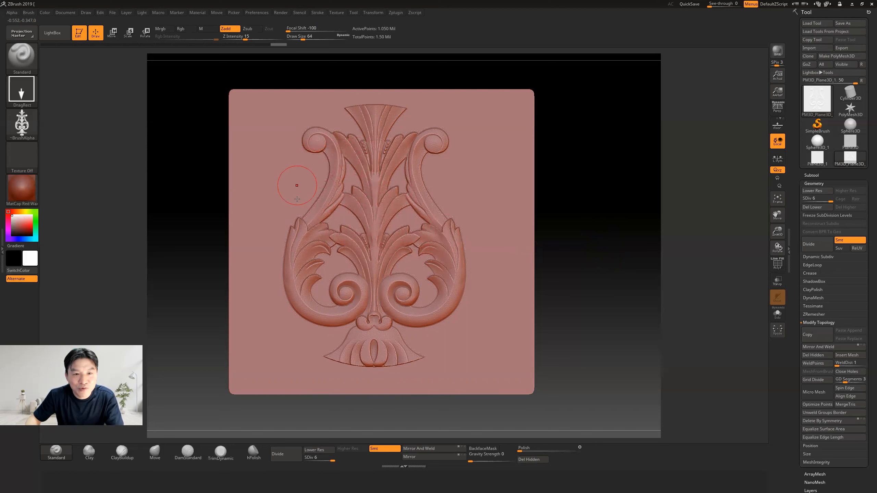
left_click_drag(265, 158, 297, 207)
key("ctrl+z")
key("ctrl+z")
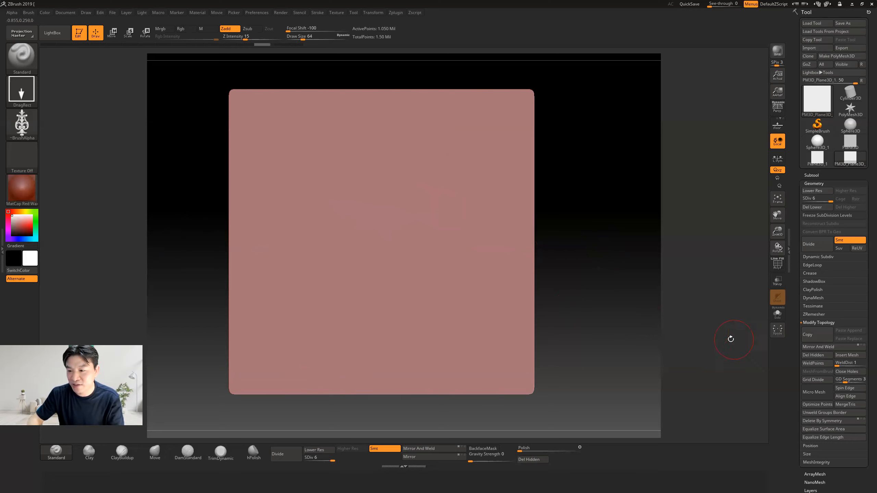
Close the Geometry settings, open the plane's Masking settings, and turn on ViewMask
left_click(812, 184)
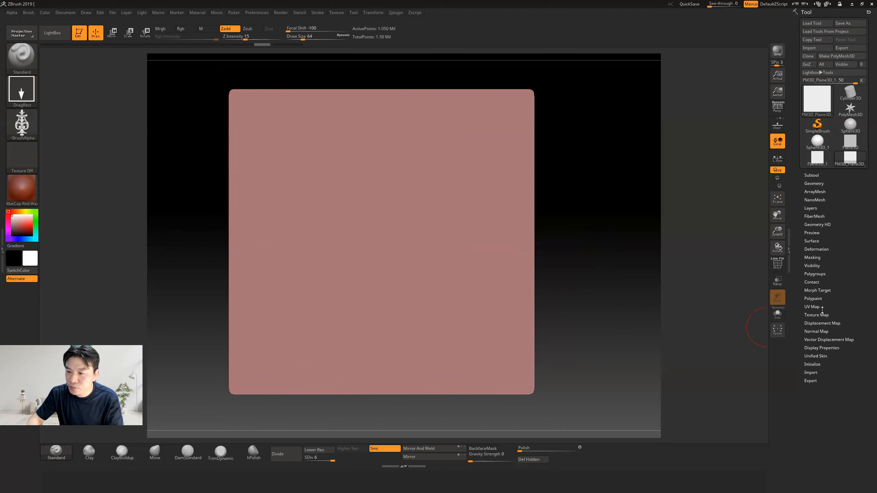
left_click(817, 256)
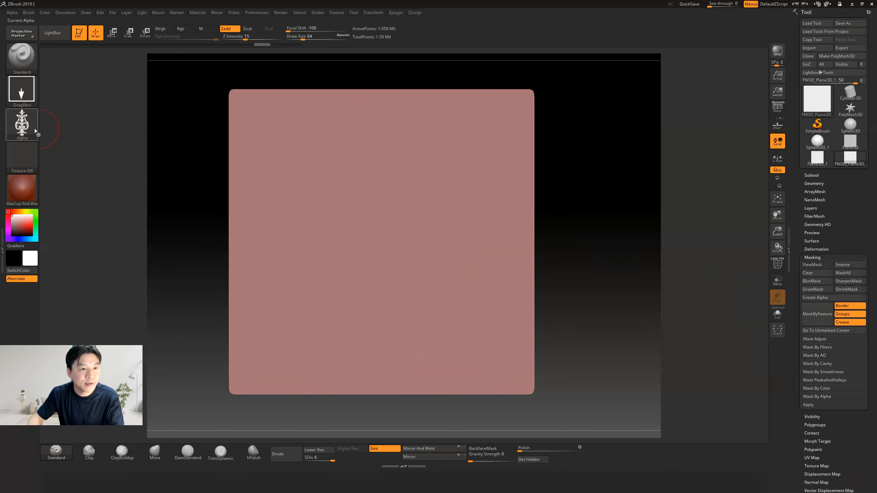
left_click(23, 125)
mouse_move(25, 123)
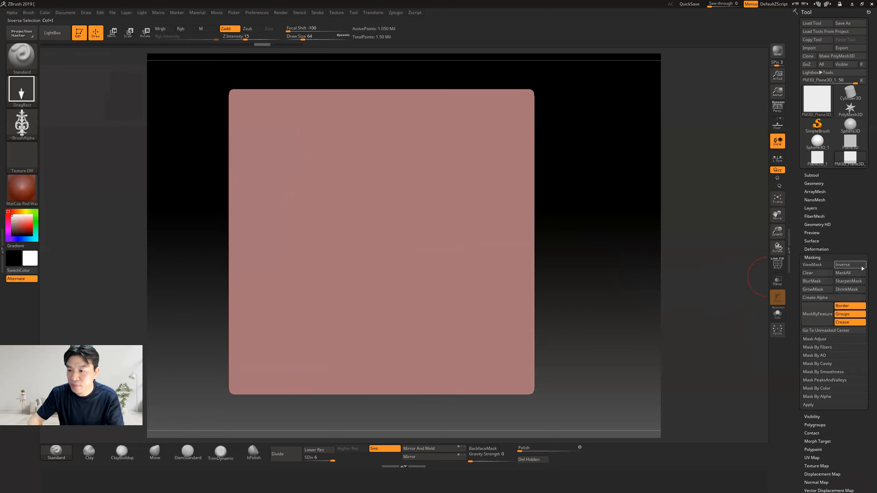
left_click(820, 268)
Try an ornament stamp and undo it, and paint a freehand test mask across the plane's upper half and clear it
left_click_drag(378, 231, 381, 343)
key("ctrl+z")
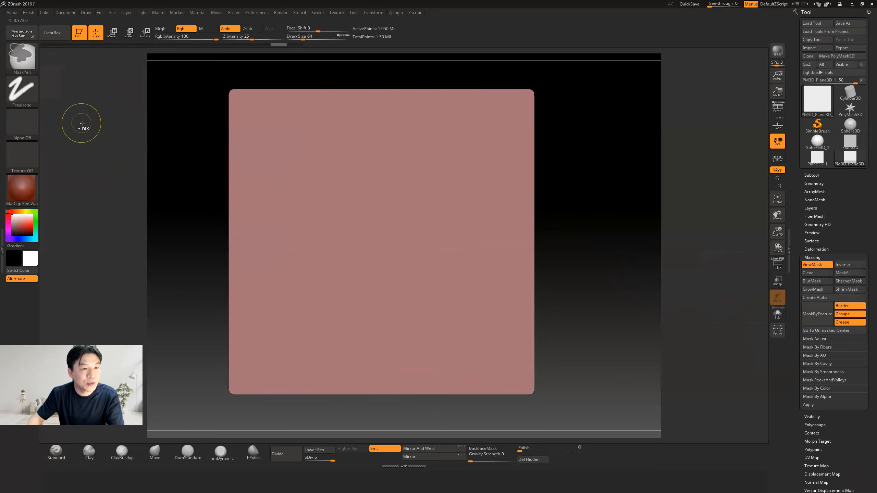
mouse_move(382, 222)
left_mouse_down("ctrl")
mouse_move(410, 247)
mouse_move(369, 200)
mouse_move(428, 228)
mouse_move(500, 225)
mouse_move(397, 131)
mouse_move(270, 156)
mouse_move(257, 180)
left_mouse_up("ctrl")
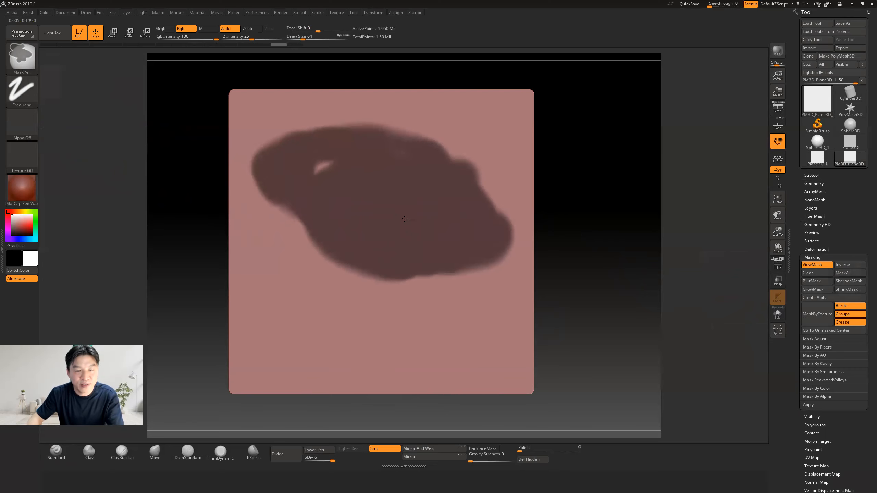
left_click_drag(180, 153, 123, 151, "ctrl")
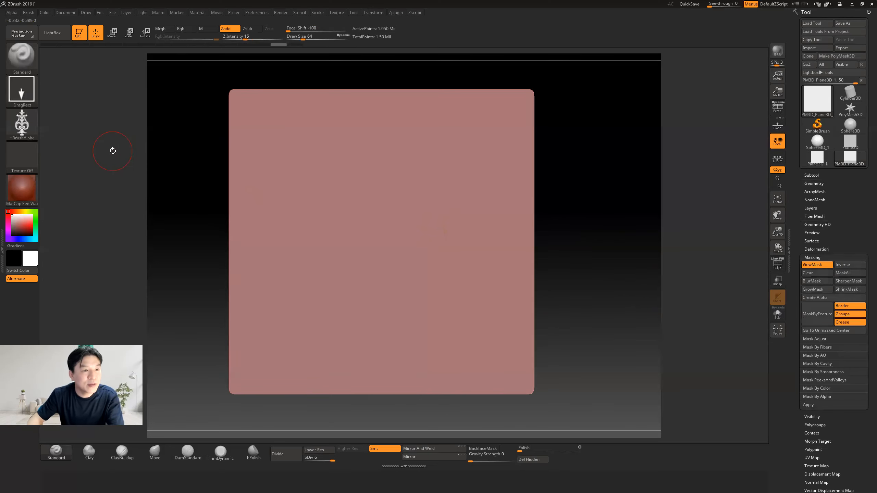
Assign the ornament alpha ~BrushAlpha to the MaskPen brush, test it with a curving freehand mask stroke, and undo the stroke
key("ctrl")
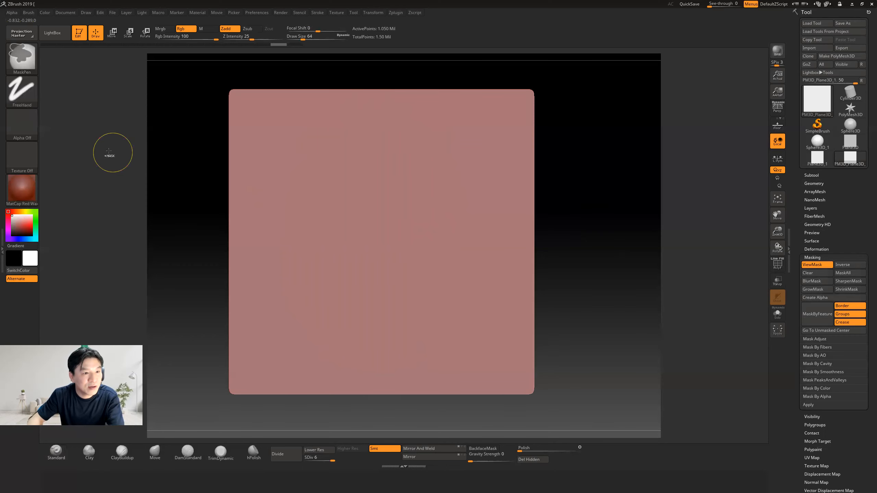
left_click(24, 126, "ctrl")
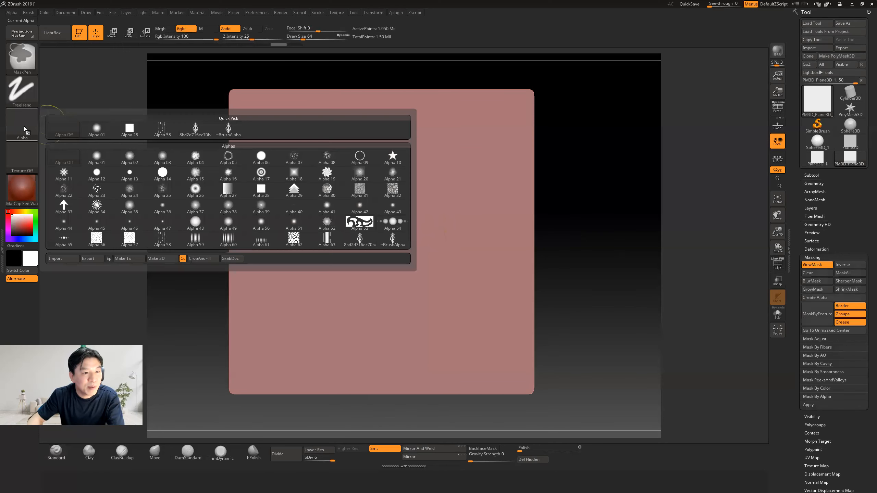
left_click(228, 131, "ctrl")
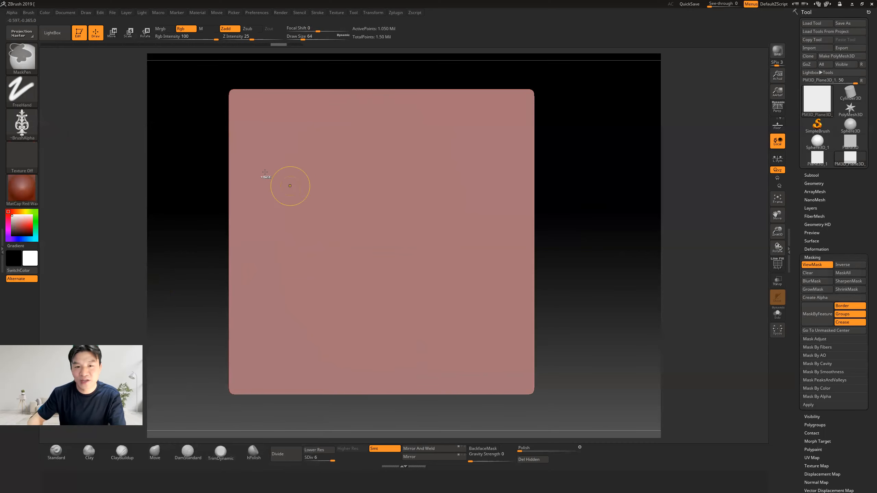
mouse_move(292, 204)
left_mouse_down("ctrl")
mouse_move(348, 274)
mouse_move(449, 311)
mouse_move(412, 331)
left_mouse_up("ctrl")
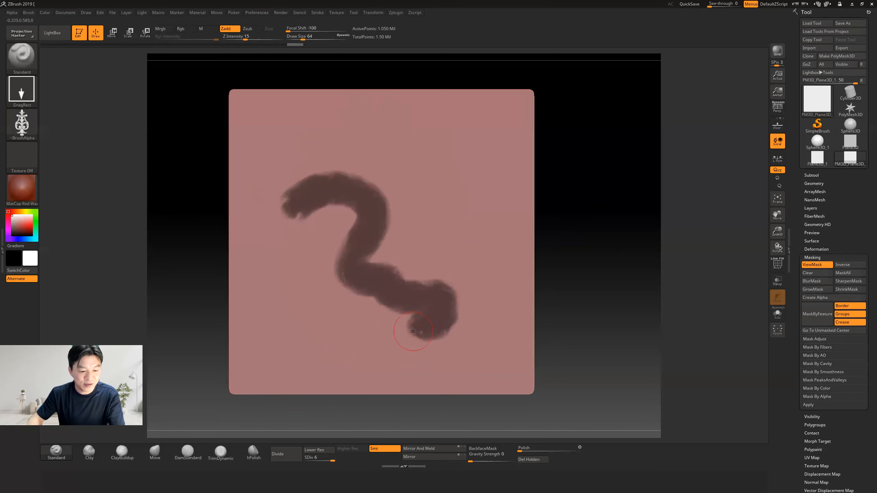
key("ctrl+z")
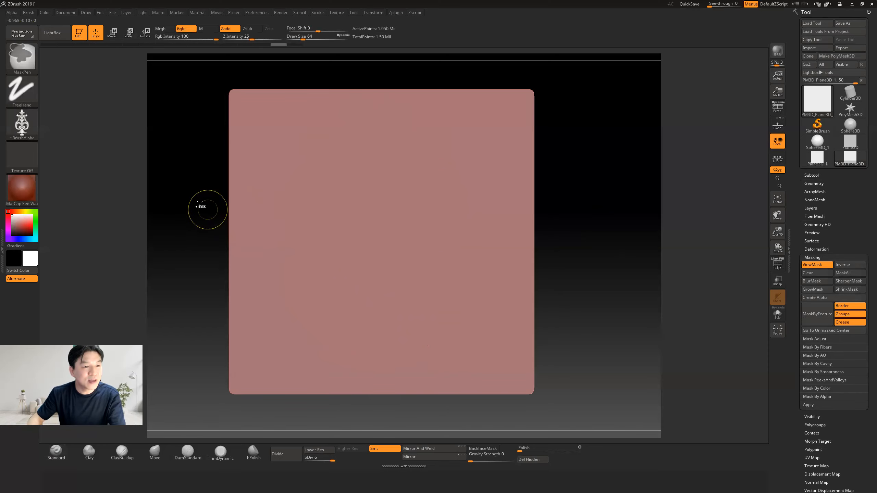
Set the MaskPen stroke to DragRect, try masking the ornament outward from near the plane's center, and undo the attempts
left_click(20, 91)
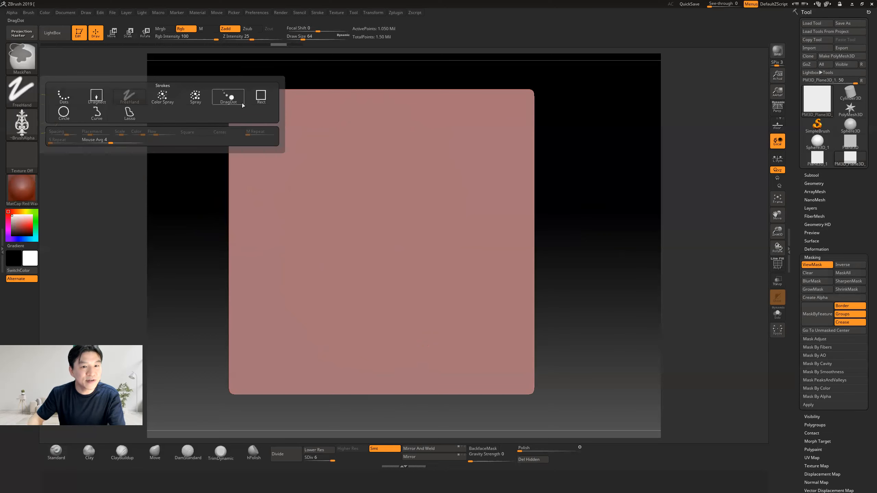
left_click(100, 97)
mouse_move(375, 241)
left_mouse_down()
mouse_move(379, 359)
mouse_move(389, 374)
left_mouse_up()
key("ctrl+z")
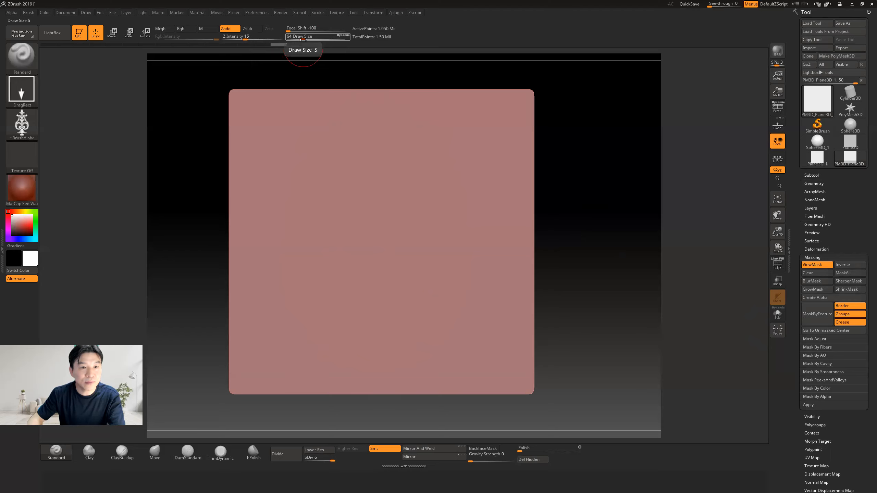
left_click_drag(364, 216, 366, 359, "ctrl")
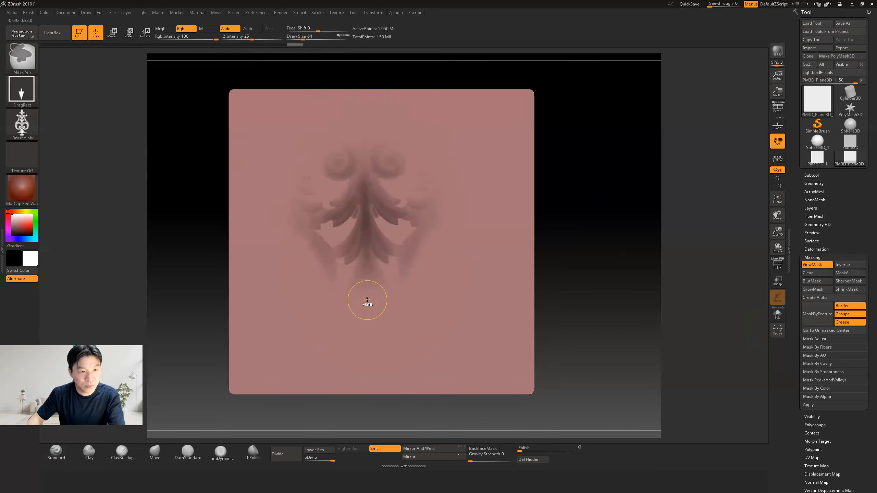
key("ctrl+z")
Set the MaskPen stroke to Rect, test it with a small ornament mask near the plane's lower right corner, and undo the mask
left_click(31, 94)
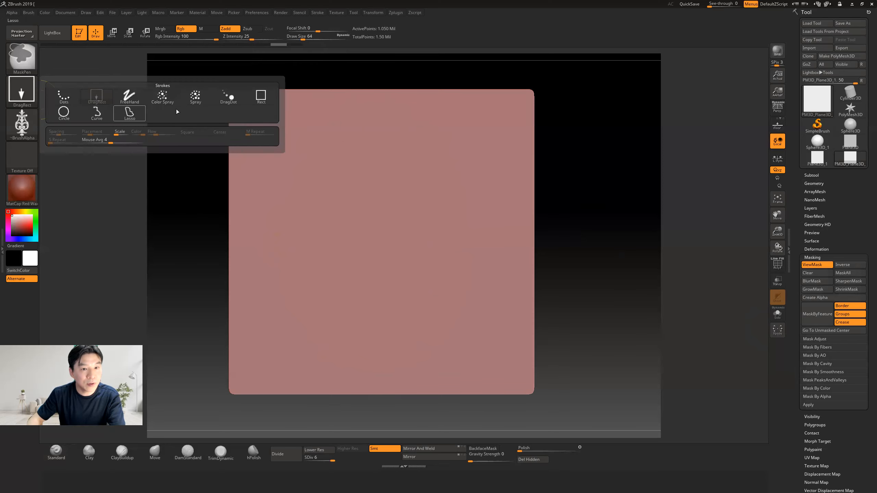
left_click(261, 97)
mouse_move(389, 267)
left_mouse_down()
mouse_move(394, 342)
mouse_move(473, 359)
mouse_move(495, 381)
left_mouse_up()
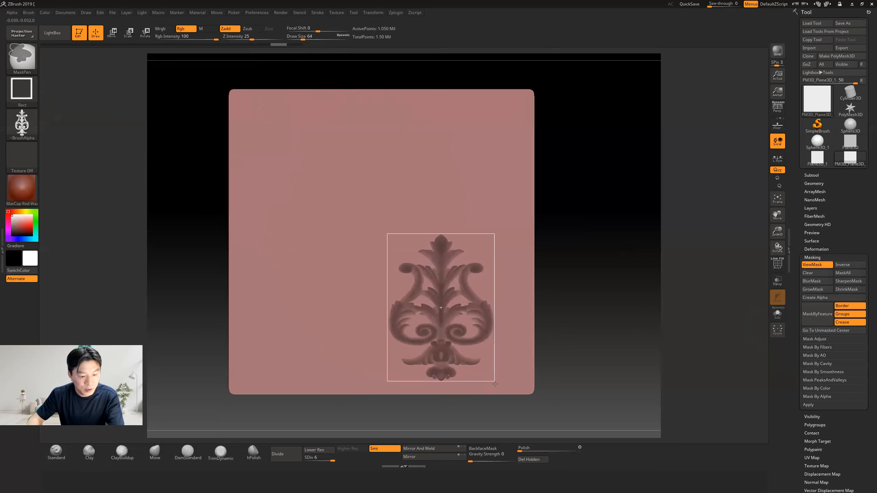
key("ctrl+z")
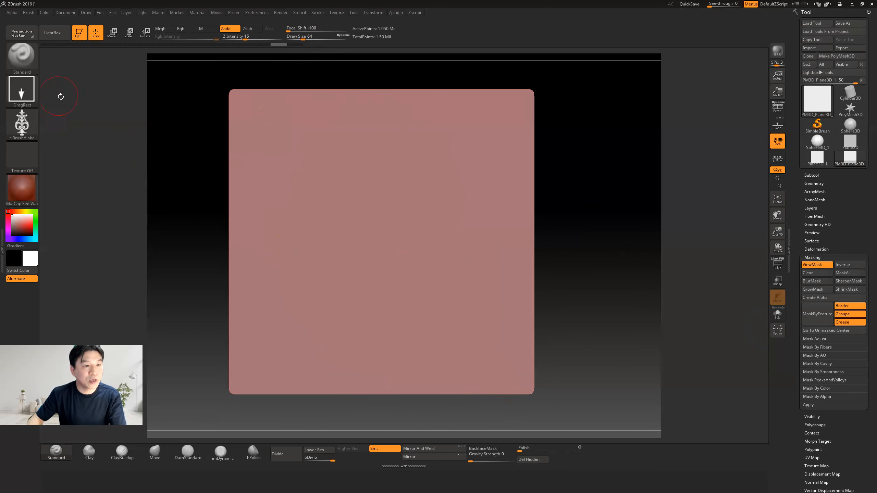
Compare the stroke types offered for the Standard brush with those for the MaskPen, keeping Rect for masking
left_click(33, 98)
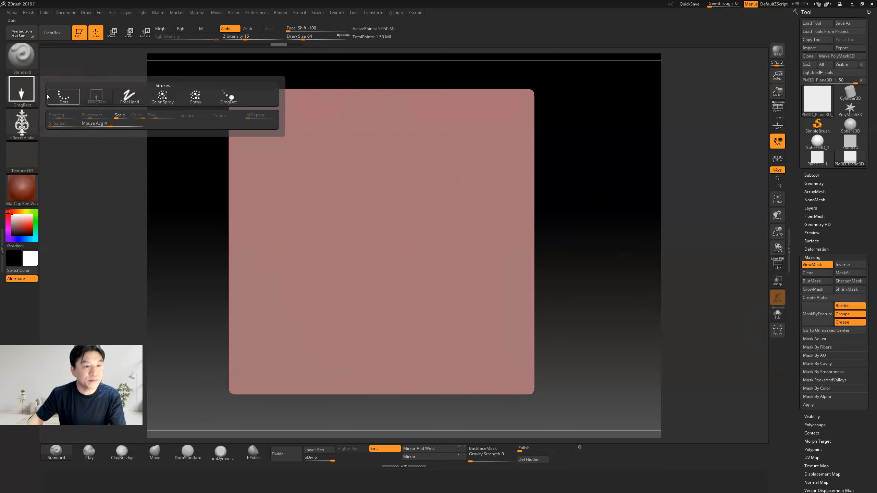
left_click(30, 92)
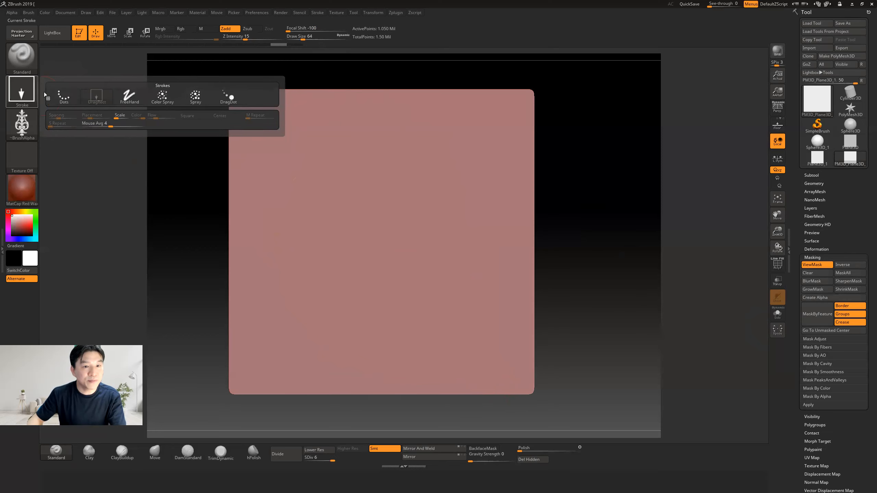
left_click(159, 105)
left_click(20, 87, "ctrl")
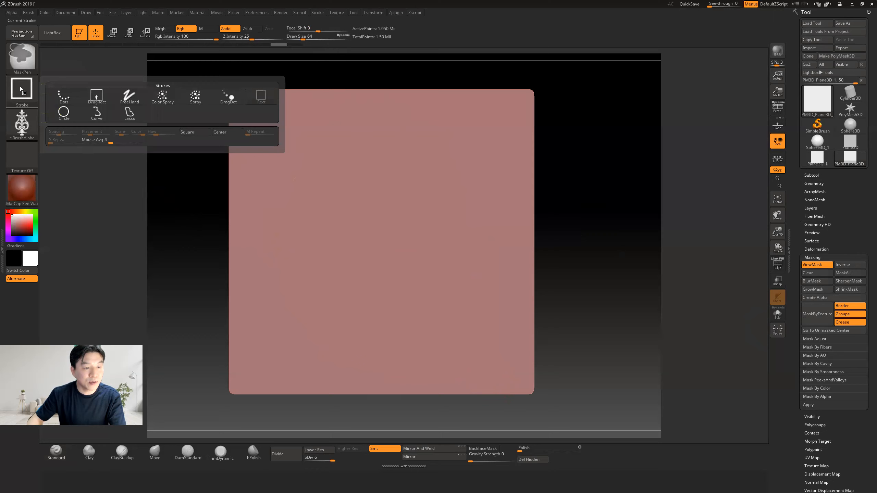
key("ctrl")
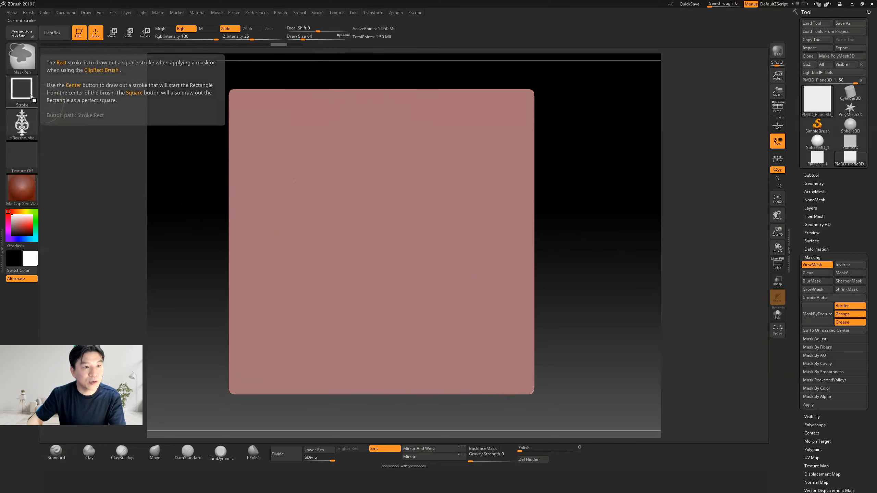
left_click(30, 94)
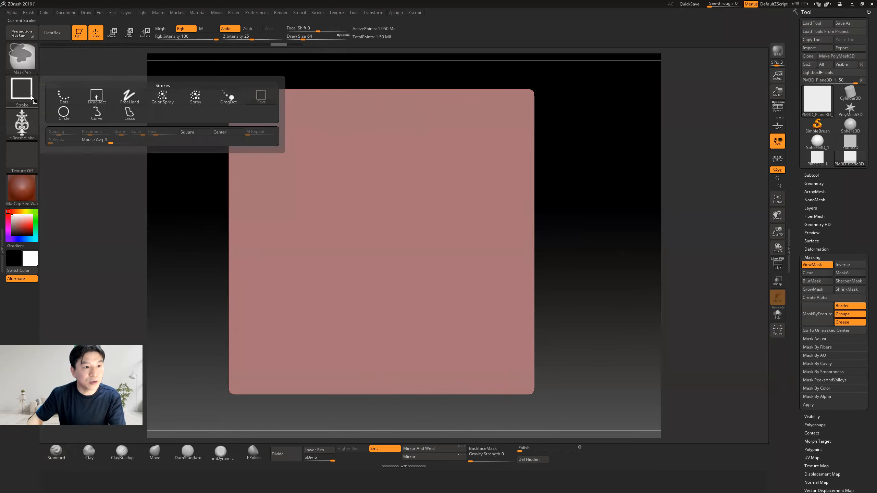
left_click(263, 99)
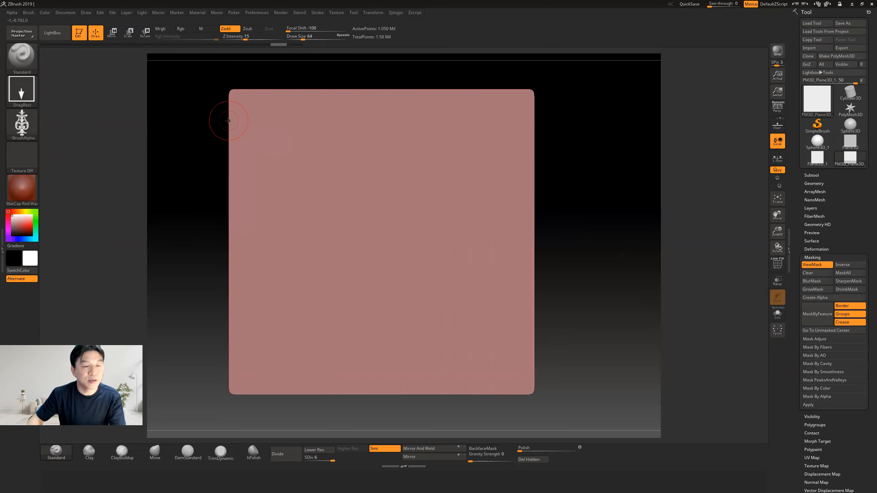
Mask a large ornament over most of the plane with the Rect stroke and invert the mask
key("ctrl")
left_click_drag(273, 116, 446, 359, "ctrl")
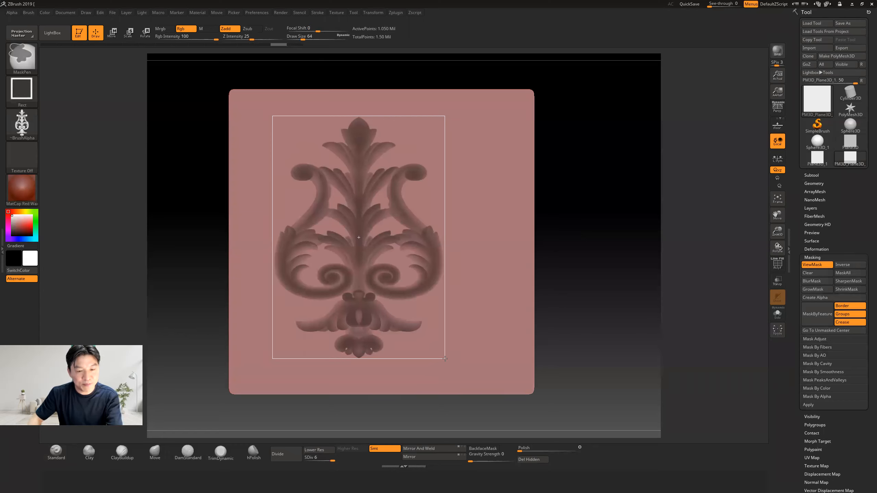
mouse_move(445, 359)
left_mouse_down("ctrl")
mouse_move(488, 340)
mouse_move(567, 352)
mouse_move(514, 310)
mouse_move(346, 374)
mouse_move(293, 320)
mouse_move(469, 337)
mouse_move(469, 360)
left_mouse_up("ctrl")
mouse_move(590, 224)
left_mouse_down()
mouse_move(637, 224)
mouse_move(578, 228)
mouse_move(588, 228)
mouse_move(594, 247)
mouse_move(607, 248)
mouse_move(608, 292)
left_mouse_up()
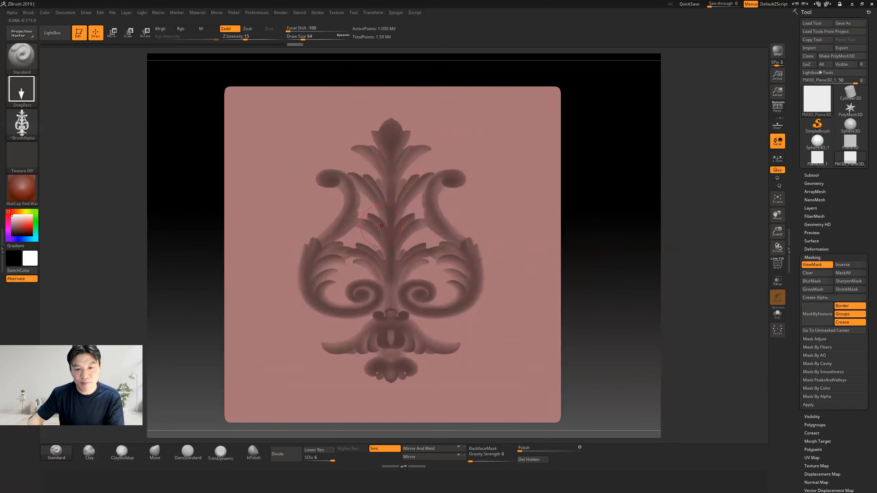
left_click(846, 265)
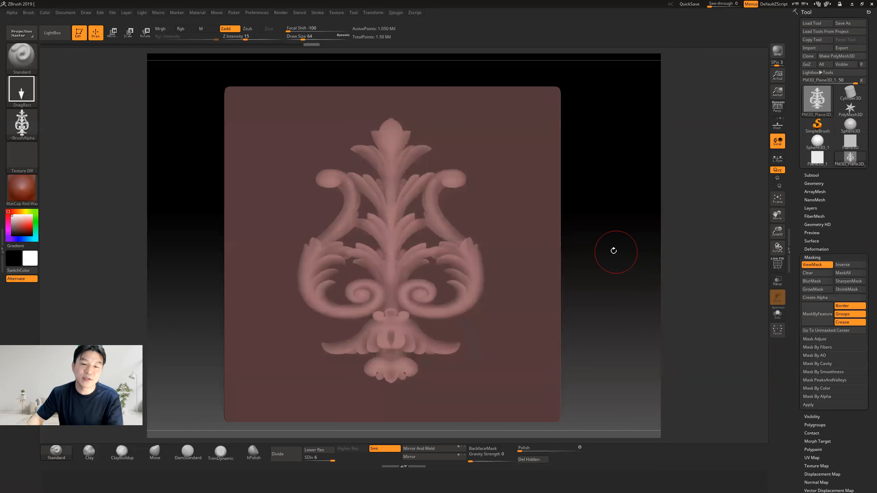
mouse_move(616, 191)
left_mouse_down()
mouse_move(622, 221)
mouse_move(648, 196)
mouse_move(619, 211)
mouse_move(621, 191)
left_mouse_up()
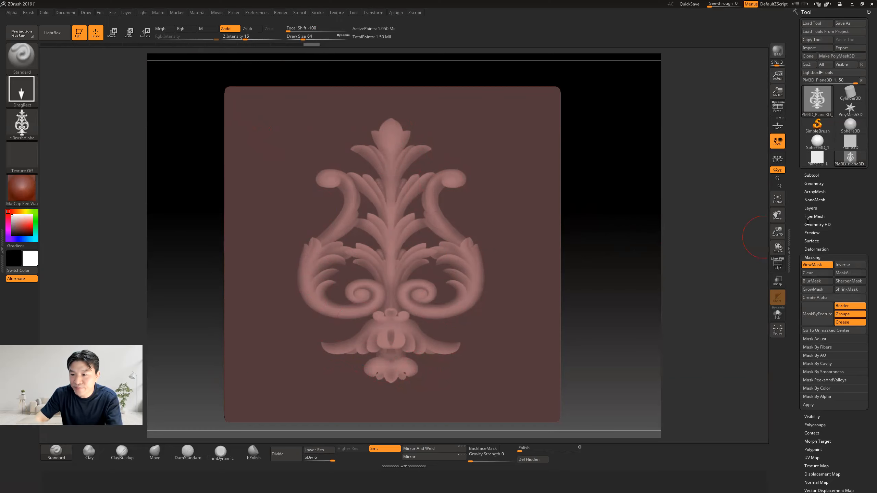
Pull the unmasked ornament forward out of the plane along Z with the Move gizmo
scroll(852, 214, "down", 5)
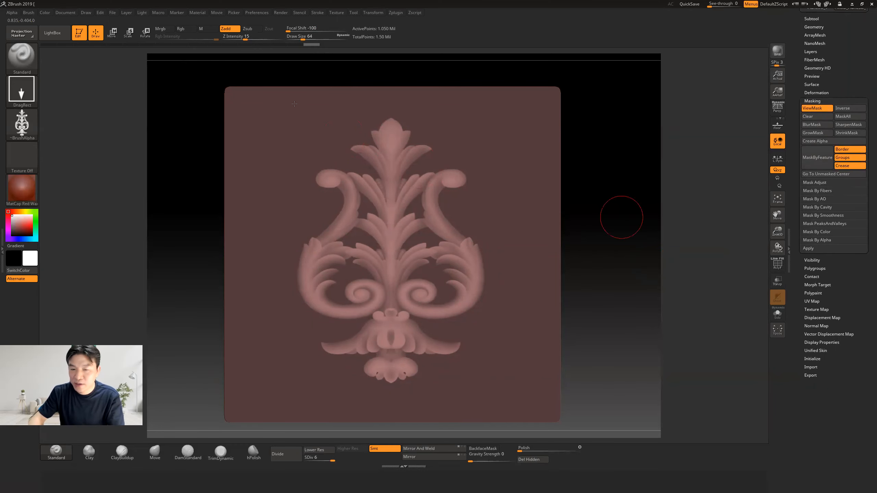
left_click(114, 32)
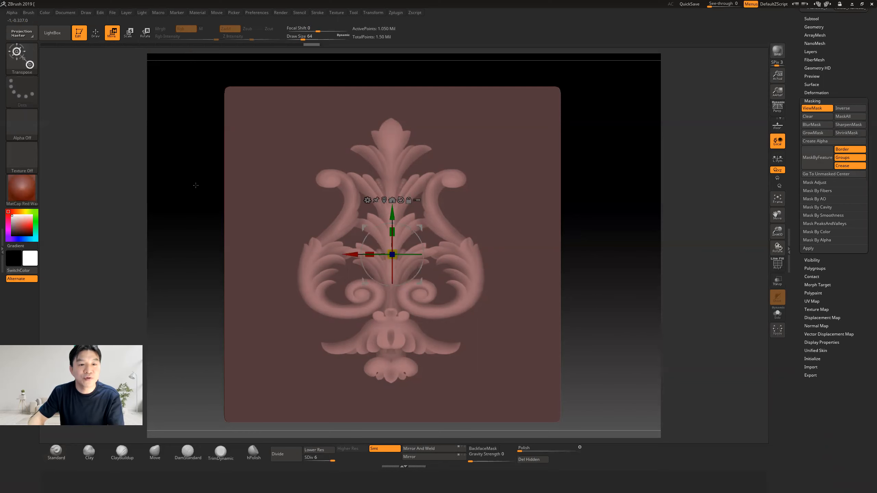
left_click_drag(196, 186, 439, 325)
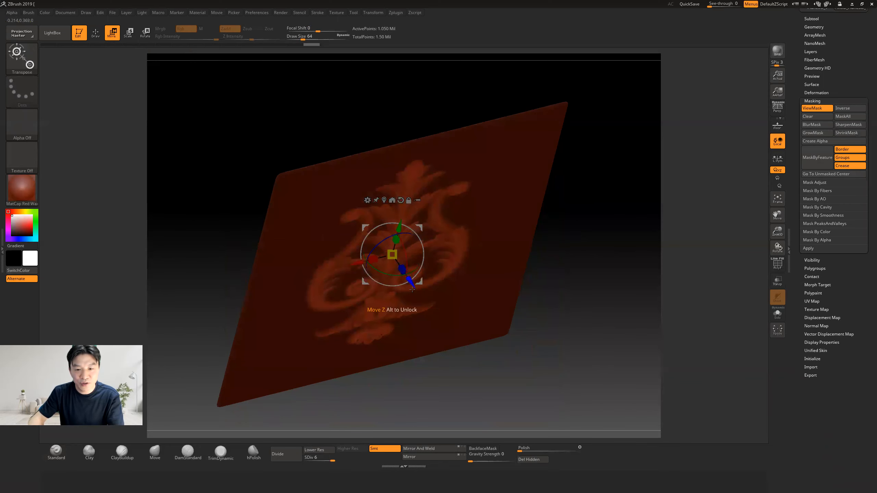
left_click_drag(410, 287, 431, 282)
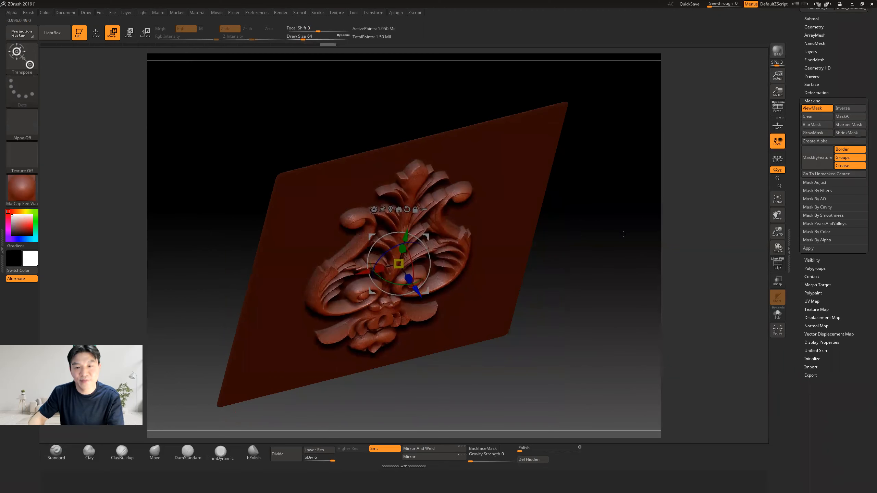
left_click_drag(613, 231, 568, 247)
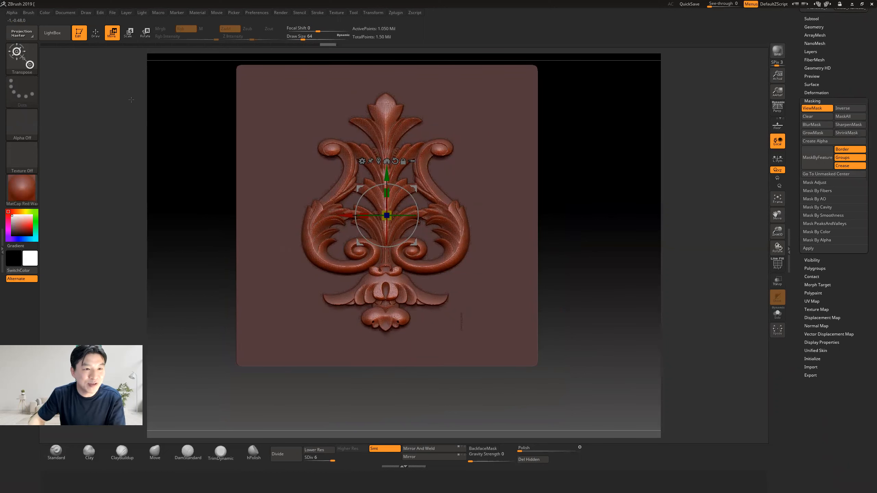
Return to Draw mode, clear the mask from the plane, and examine the raised ornament up close
left_click(95, 37)
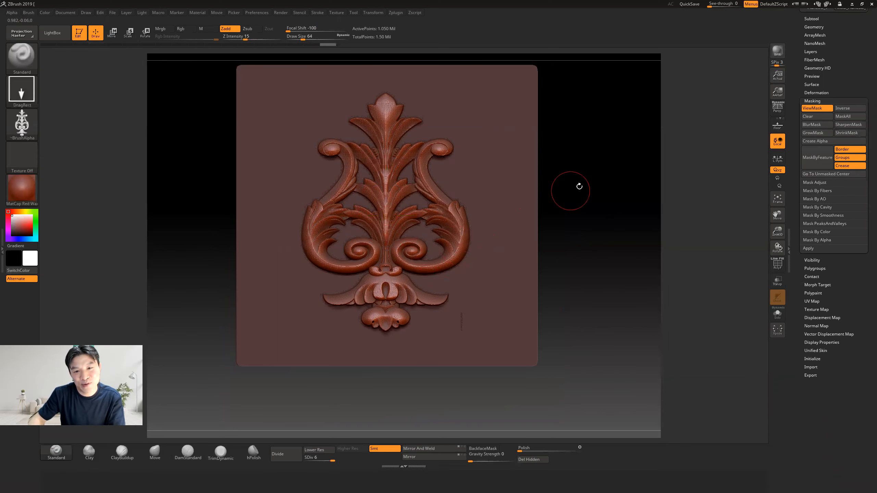
left_click_drag(596, 181, 600, 229)
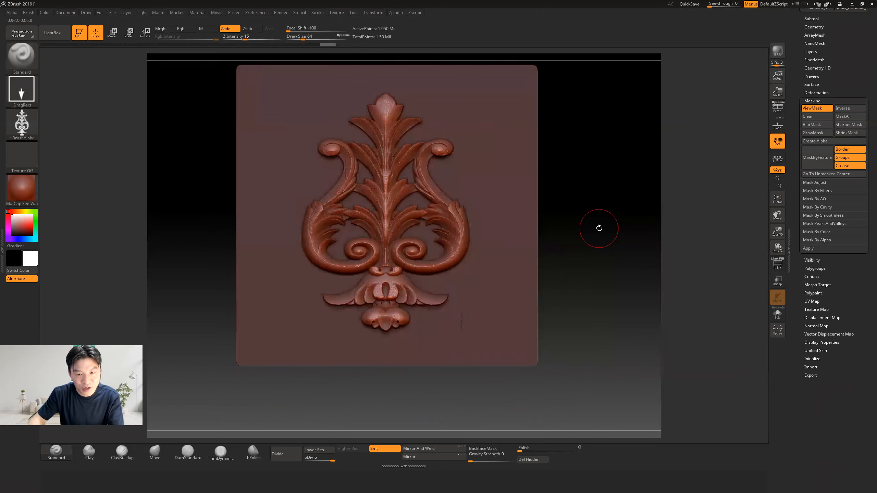
key("ctrl")
key("ctrl")
left_click_drag(572, 196, 670, 287, "ctrl")
mouse_move(587, 235)
left_mouse_down()
mouse_move(609, 231)
mouse_move(611, 264)
mouse_move(643, 283)
left_mouse_up()
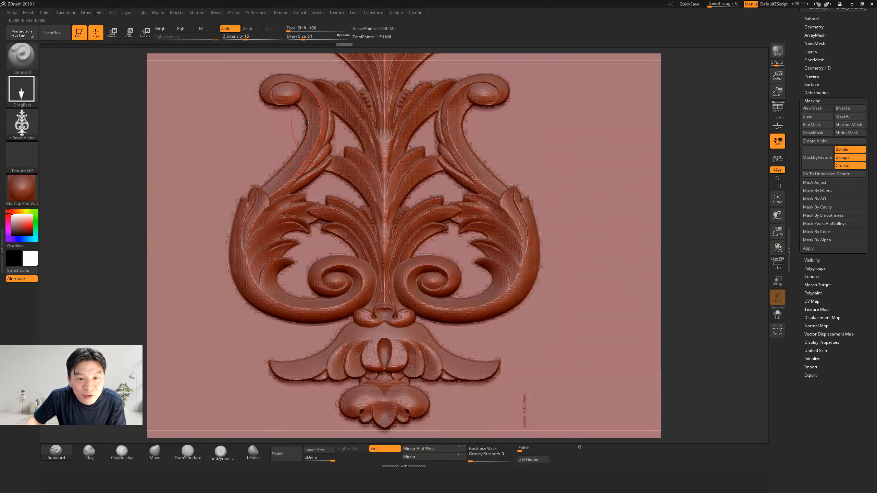
Polish the raised ornament with the Deformation Polish slider and inspect the smoothed relief from several angles
left_click_drag(691, 233, 719, 245)
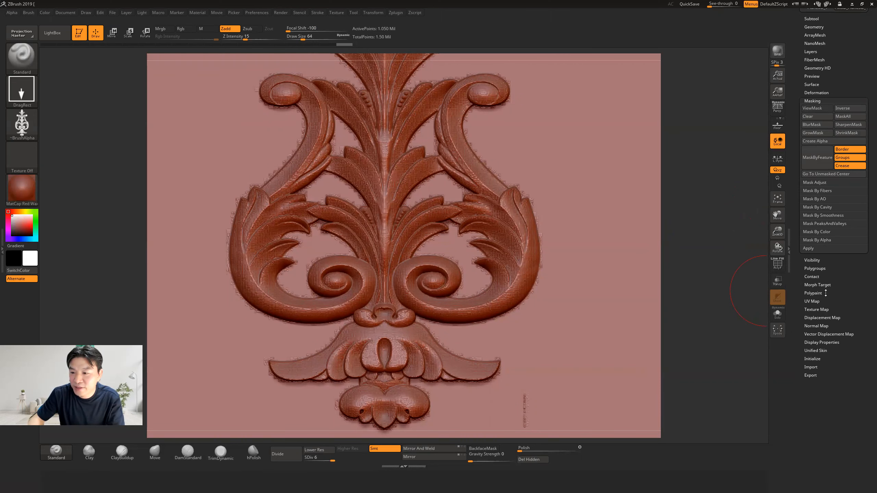
left_click_drag(864, 291, 864, 311)
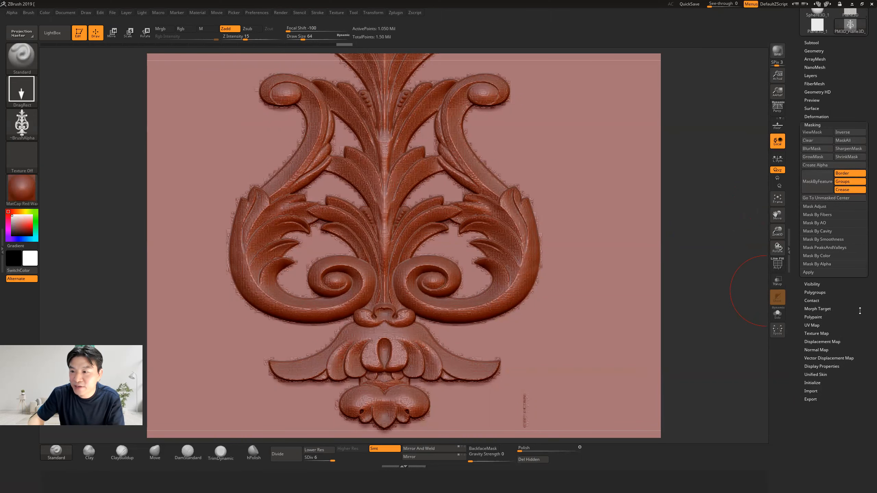
left_click(819, 117)
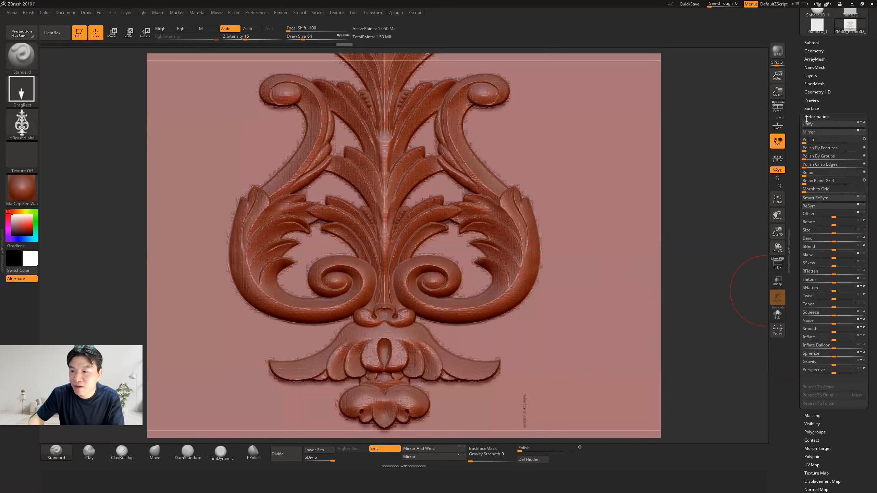
left_click(518, 448)
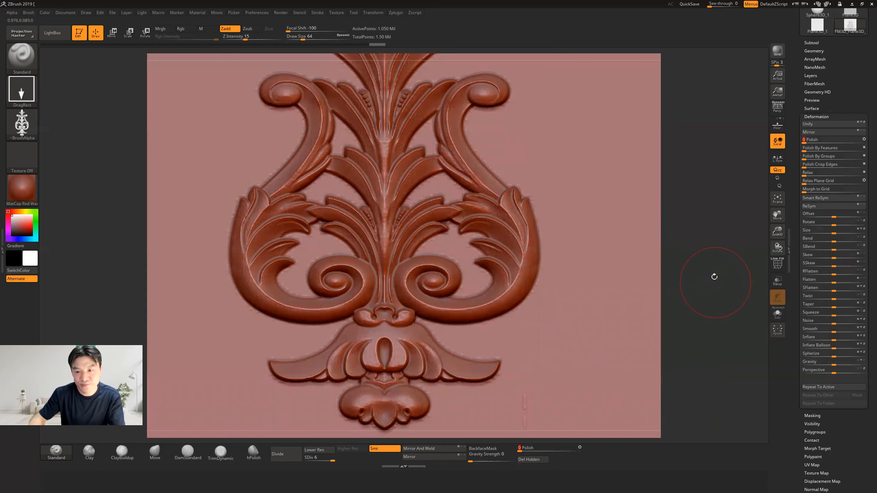
left_click_drag(725, 274, 727, 261)
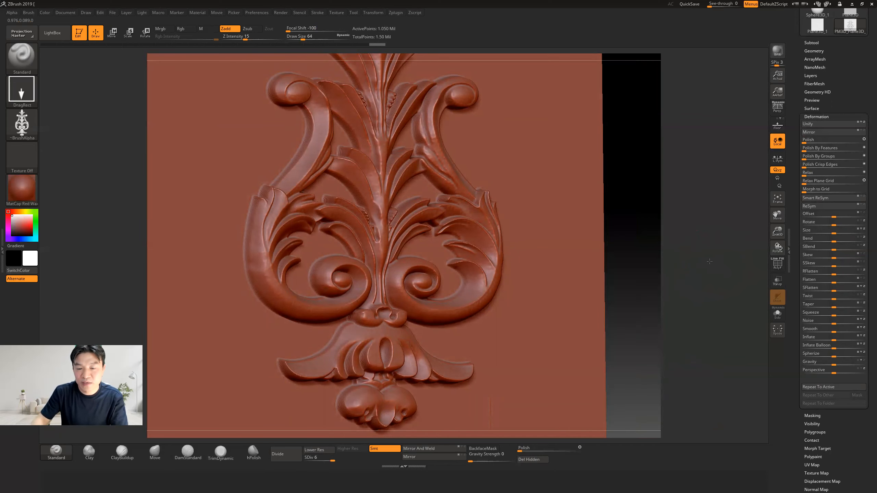
left_click_drag(710, 262, 707, 266, "shift")
key("f")
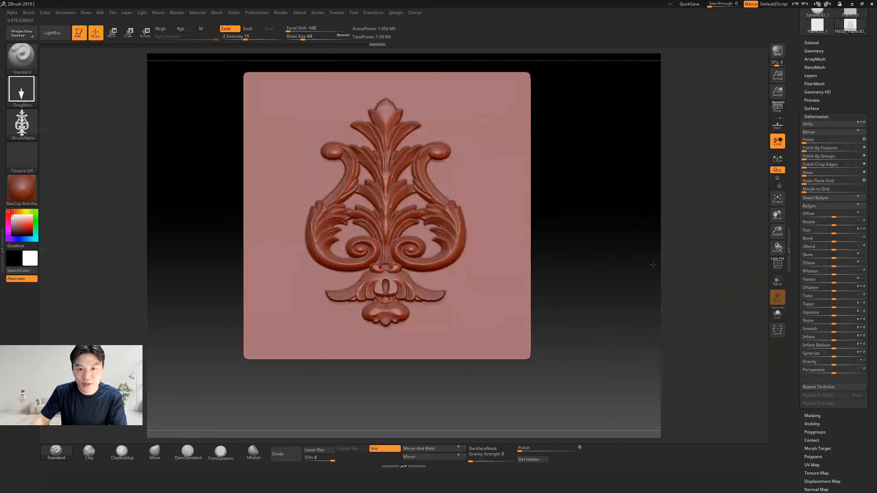
left_click_drag(613, 225, 595, 426, "alt")
left_click_drag(639, 281, 471, 301, "alt")
left_click_drag(491, 239, 603, 265)
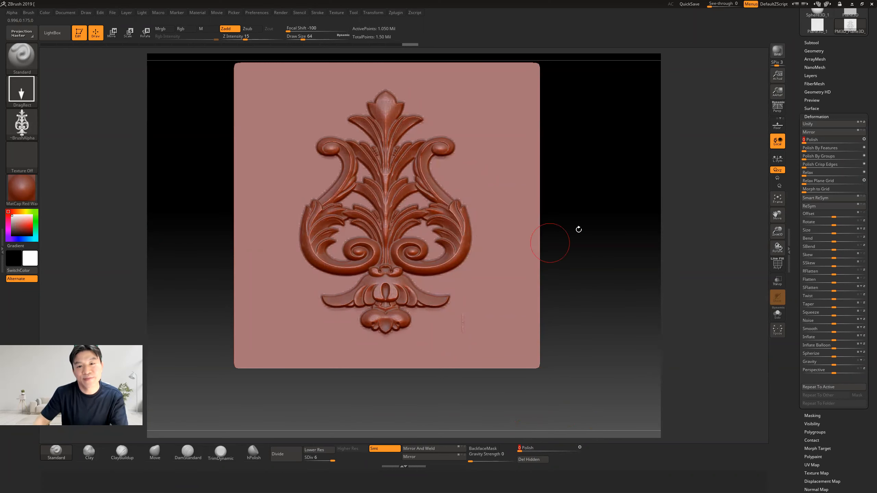
left_click_drag(597, 208, 563, 215)
left_click_drag(504, 218, 580, 215)
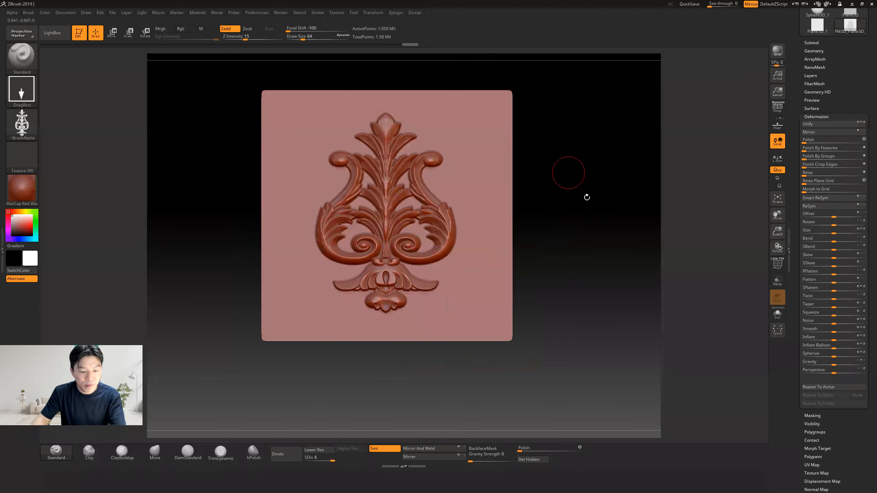
Undo back to the flat plane with the inverted ornament mask and inflate the unmasked ornament by 48
key("ctrl")
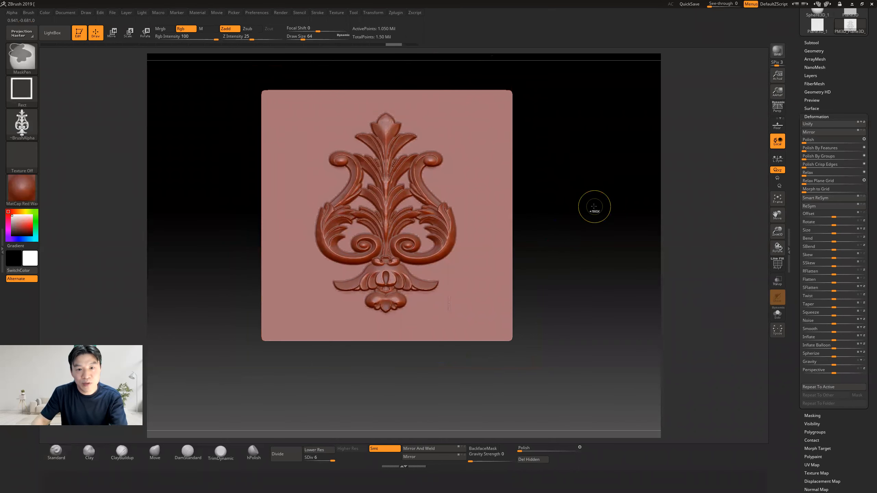
left_click(594, 206, "ctrl")
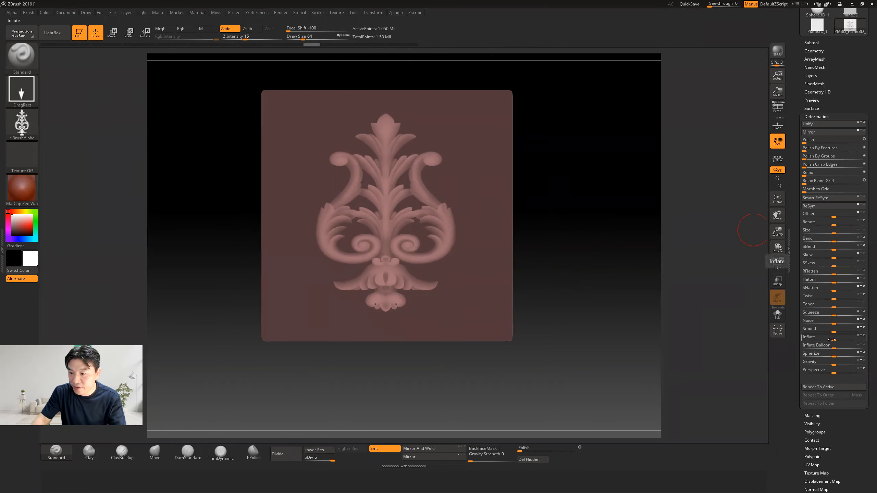
left_click_drag(837, 339, 849, 340)
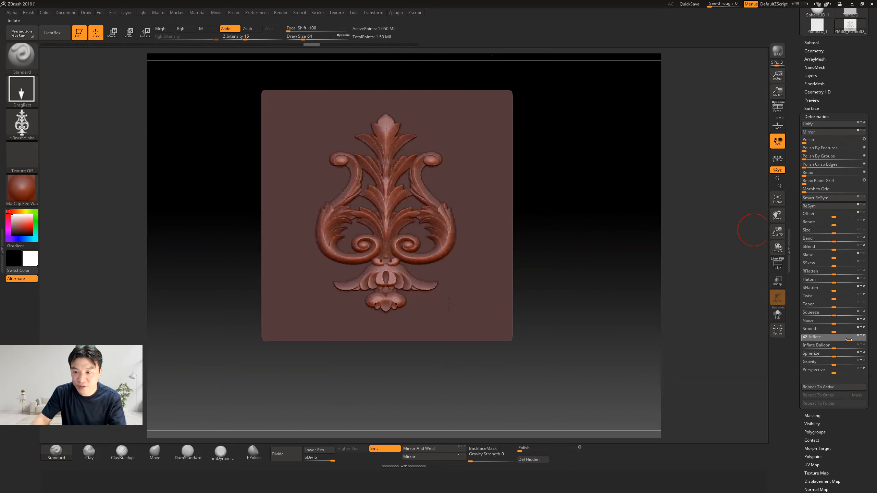
left_click_drag(577, 212, 598, 230)
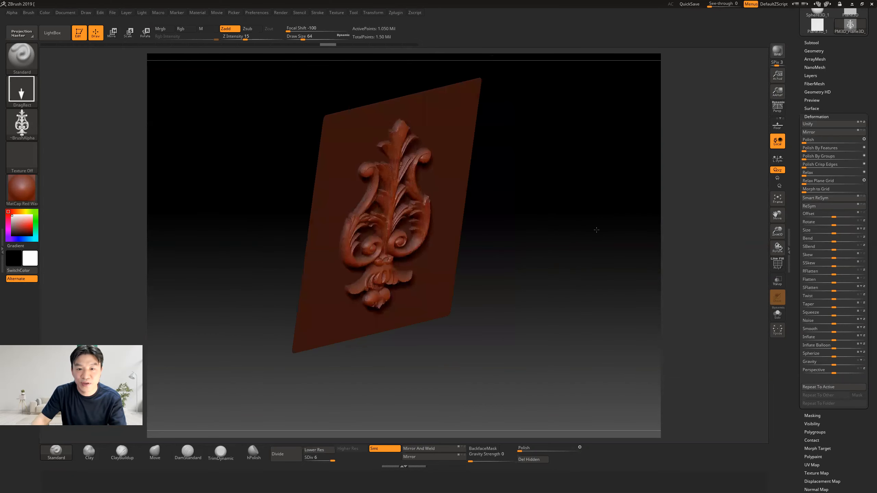
Undo the inflation, apply Inflate to the unmasked ornament again, and clear the mask
key("ctrl+z")
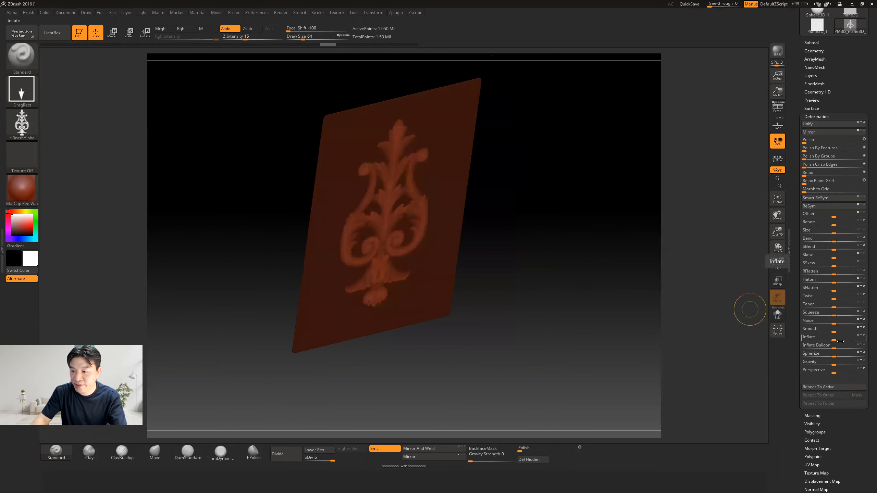
left_click_drag(834, 340, 850, 338)
mouse_move(556, 230)
left_mouse_down()
mouse_move(535, 229)
mouse_move(537, 196)
mouse_move(624, 248)
mouse_move(720, 380)
left_mouse_up()
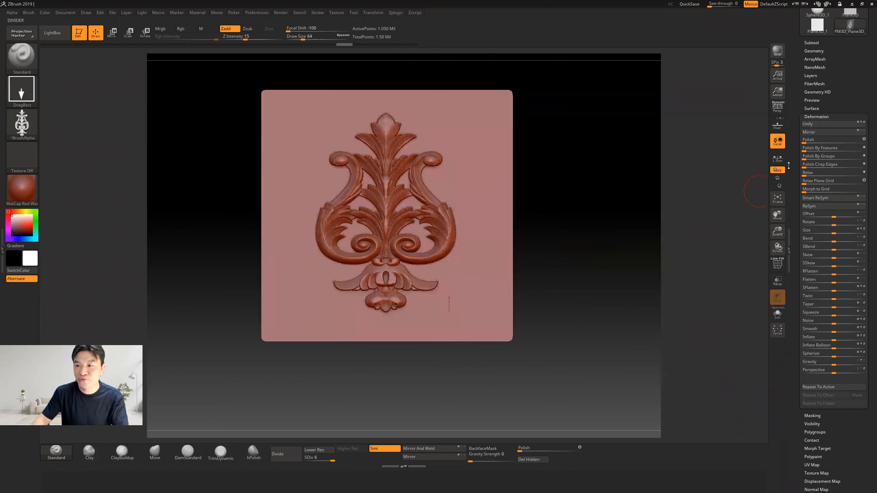
Polish the inflated ornament and inspect the smoothed relief on the plane
mouse_move(519, 449)
left_mouse_down()
mouse_move(529, 448)
mouse_move(520, 455)
left_mouse_up()
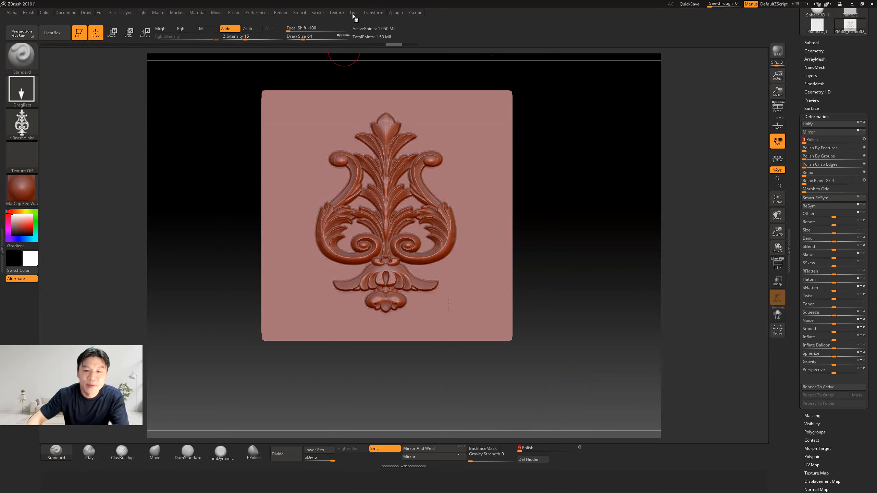
mouse_move(576, 211)
left_mouse_down()
mouse_move(583, 218)
mouse_move(609, 207)
mouse_move(566, 207)
mouse_move(577, 206)
left_mouse_up()
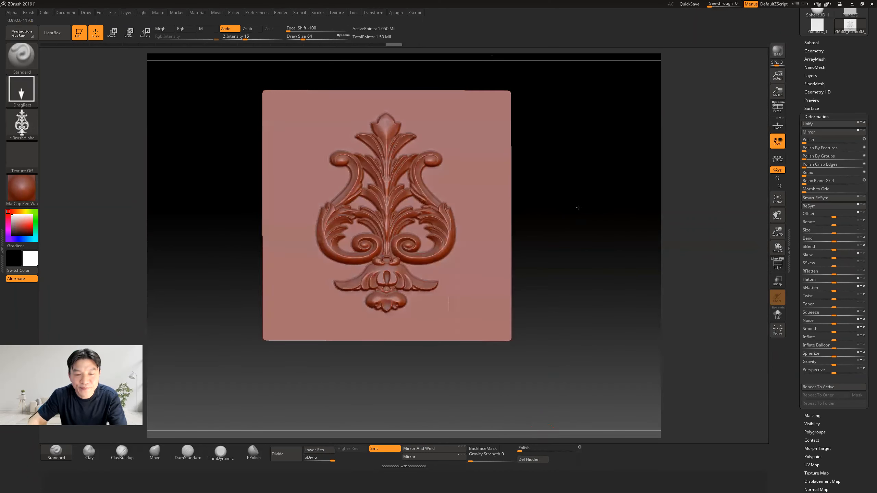
key("f")
mouse_move(572, 242)
left_mouse_down("alt")
mouse_move(607, 252)
mouse_move(576, 252)
left_mouse_up("alt")
left_click_drag(597, 205, 590, 239, "alt")
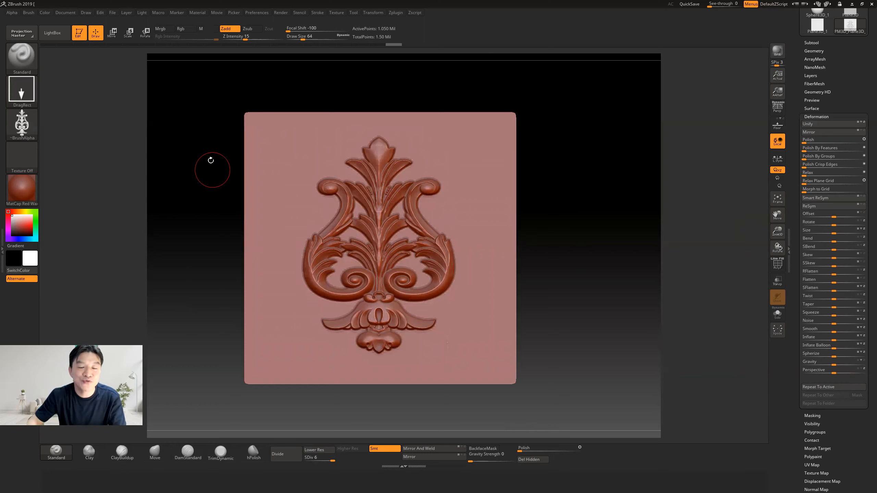
left_click_drag(591, 209, 570, 228)
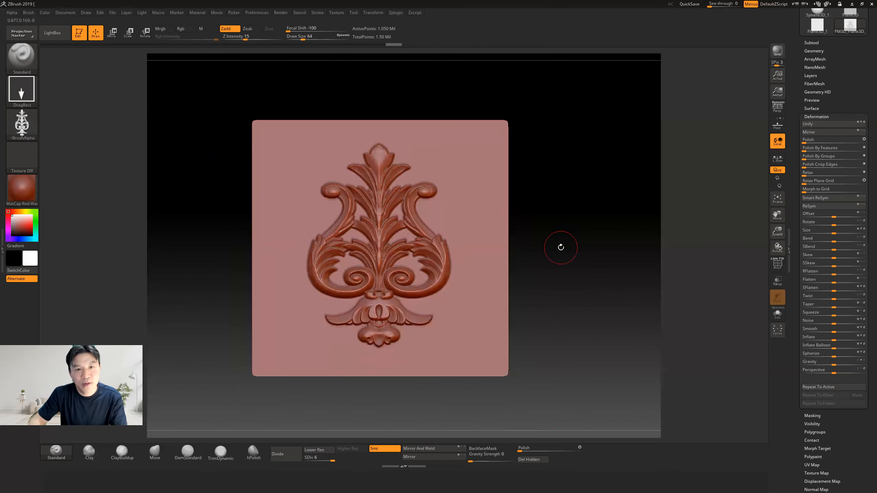
Undo the polish, mask clearing and inflation, and clear the mask from the flat plane
key("ctrl")
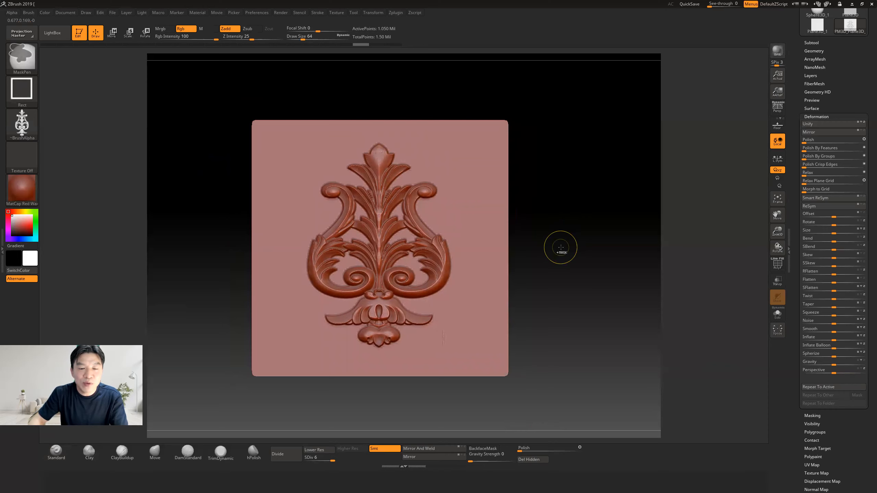
key("ctrl+z")
key("ctrl+z")
key("ctrl+z")
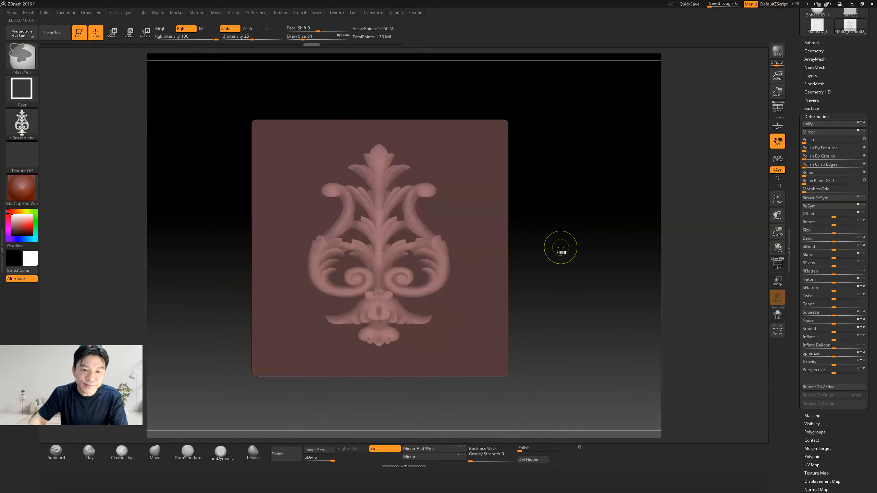
left_click_drag(584, 261, 587, 278, "ctrl")
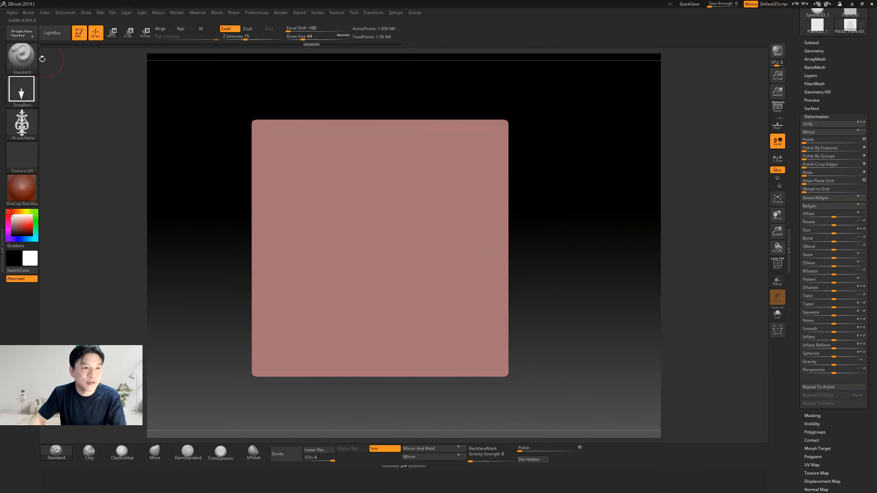
Choose the Chisel3D brush with the Nose04 shape and stamp a large upright nose in the plane's centre
left_click(25, 57)
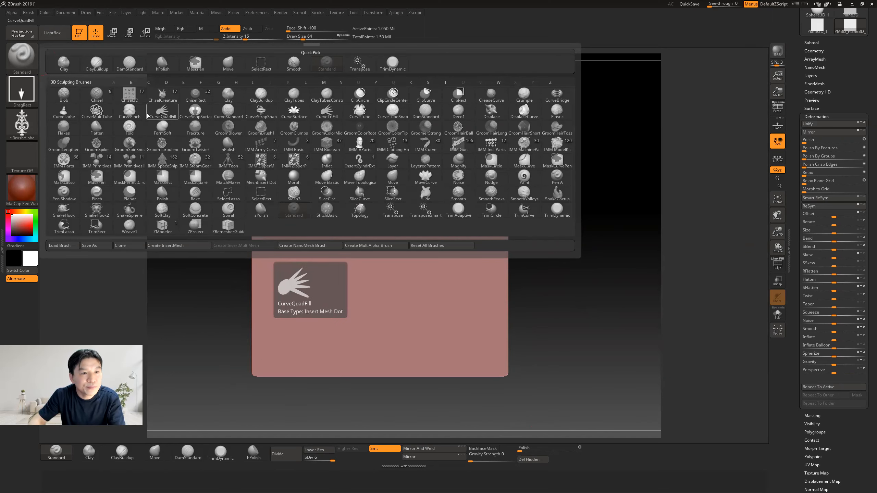
left_click(129, 95)
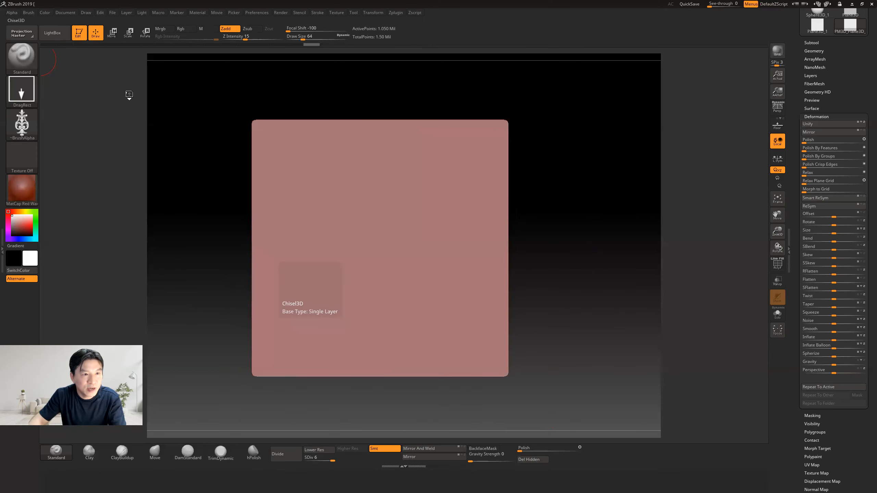
left_click(145, 54)
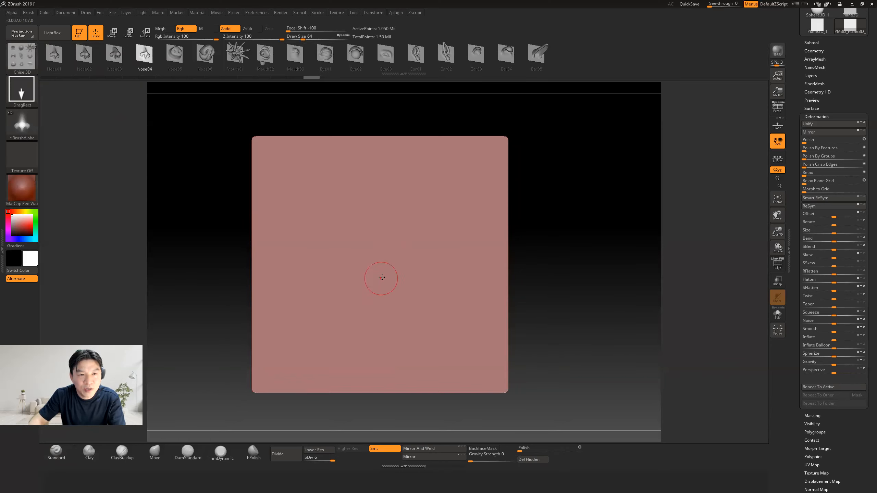
left_click_drag(384, 284, 389, 142)
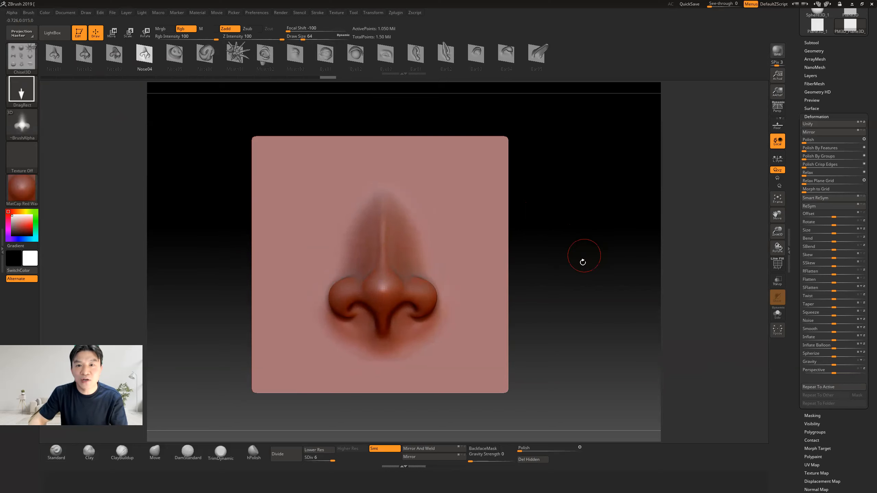
Stamp a tilted Ear02 near the plane's upper right corner and a smaller Ear03 near its upper left corner
left_click(447, 55)
left_click_drag(466, 211, 484, 313)
mouse_move(579, 213)
left_mouse_down()
mouse_move(548, 249)
mouse_move(598, 211)
mouse_move(564, 216)
mouse_move(584, 260)
mouse_move(572, 215)
mouse_move(585, 159)
mouse_move(582, 176)
mouse_move(598, 215)
mouse_move(608, 215)
mouse_move(577, 213)
left_mouse_up()
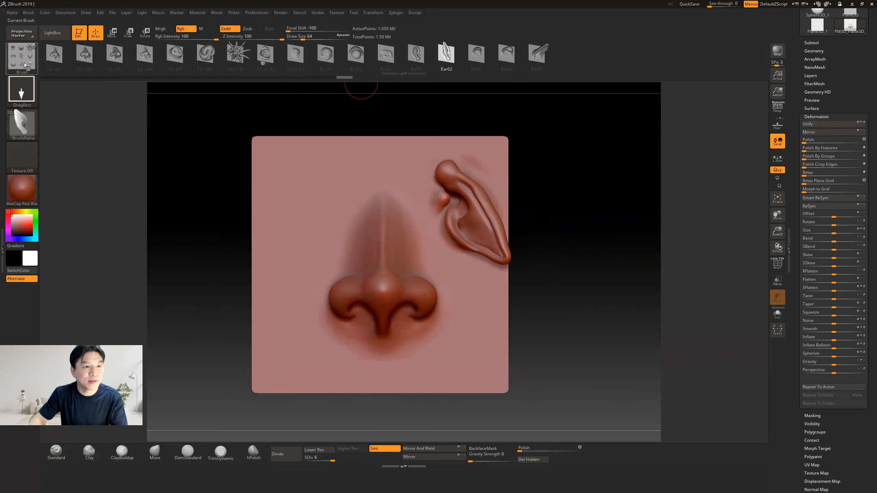
left_click(479, 55)
left_click_drag(283, 194, 313, 128)
mouse_move(577, 237)
left_mouse_down()
mouse_move(641, 215)
mouse_move(595, 211)
left_mouse_up()
Undo the nose and both ear stamps on the plane
key("ctrl")
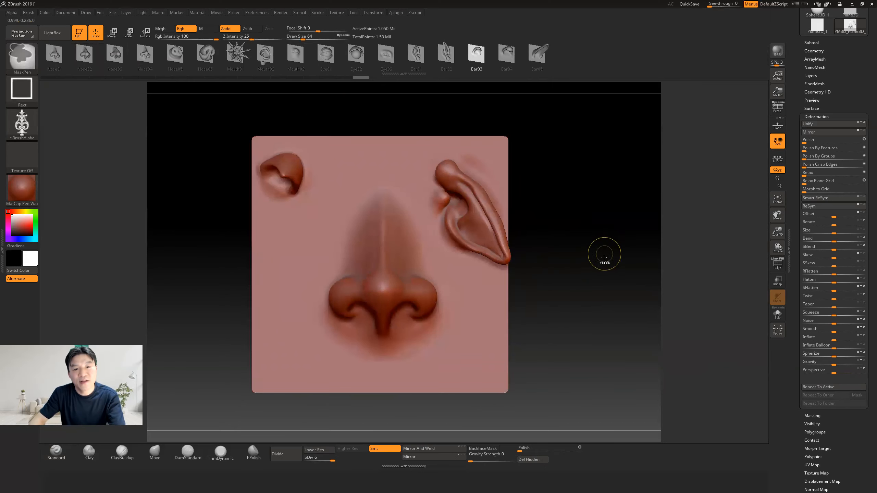
key("ctrl+z")
key("ctrl+z")
key("ctrl+z")
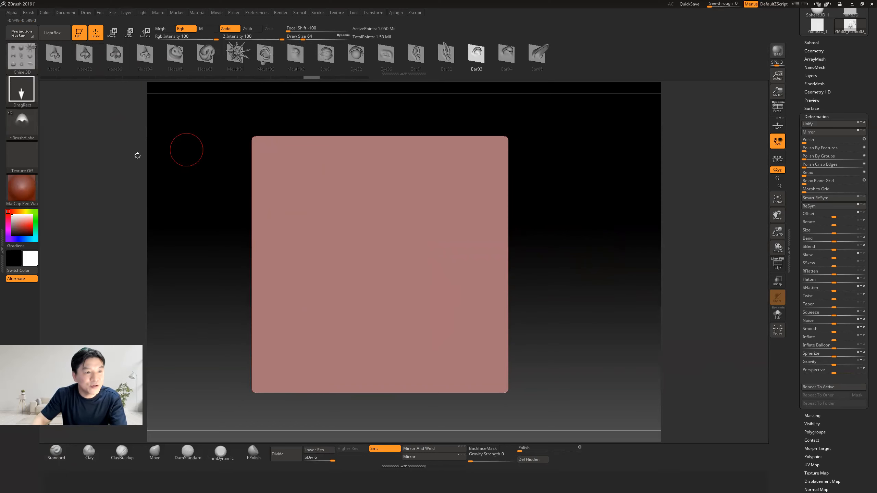
Assign the imported ornament alpha to the Chisel3D brush, test-stamp it at Z Intensity 100, and undo the stamp
key("ctrl")
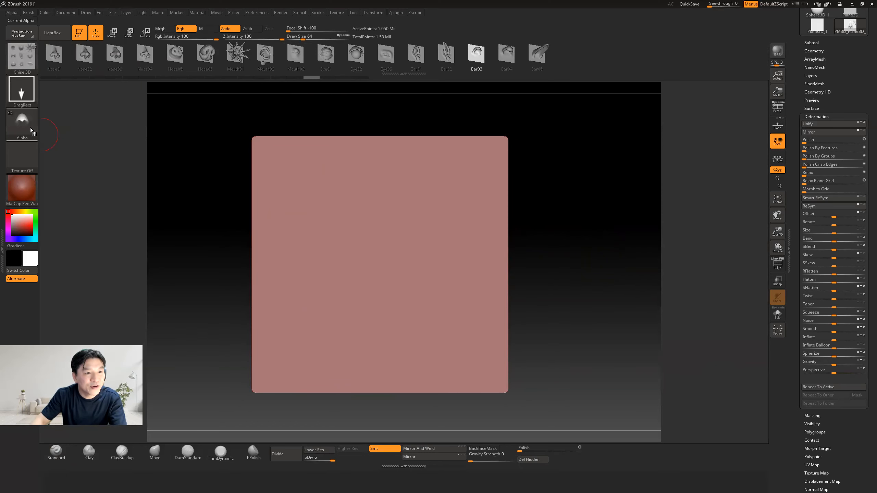
left_click(28, 128)
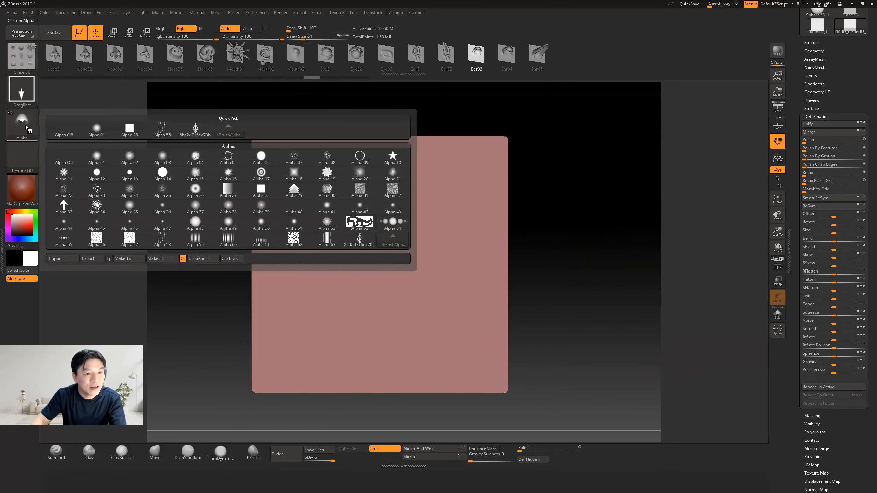
left_click(194, 135)
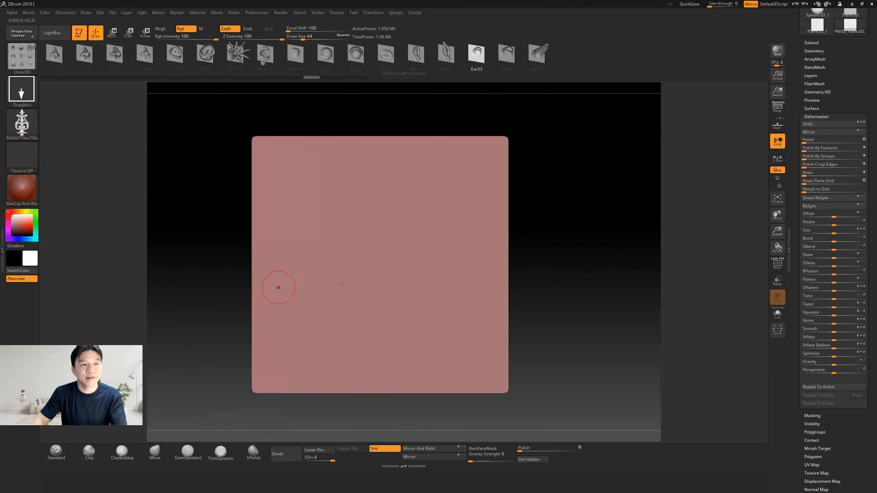
left_click_drag(379, 269, 379, 358)
mouse_move(554, 255)
left_mouse_down()
mouse_move(572, 256)
mouse_move(564, 258)
left_mouse_up()
key("ctrl+z")
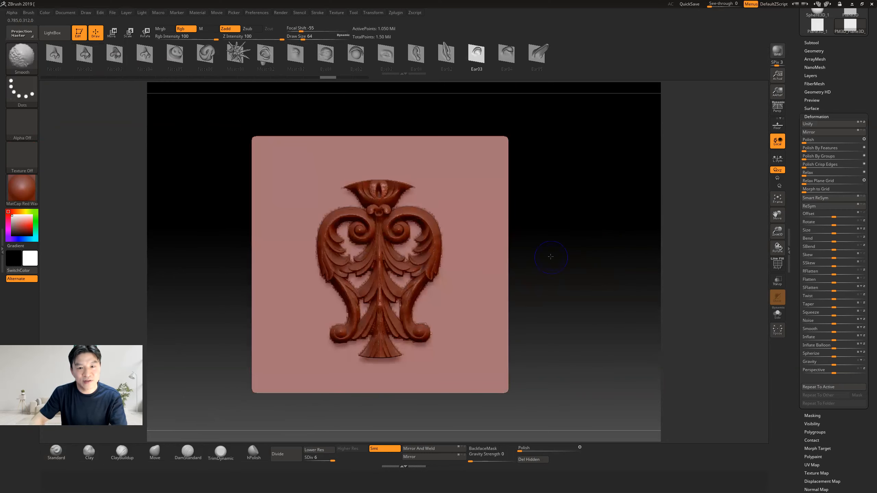
key("ctrl+z")
Try a faint ornament stamp at Z Intensity 9 in the middle of the plane and undo it
left_click(241, 39)
left_click_drag(399, 356, 397, 387)
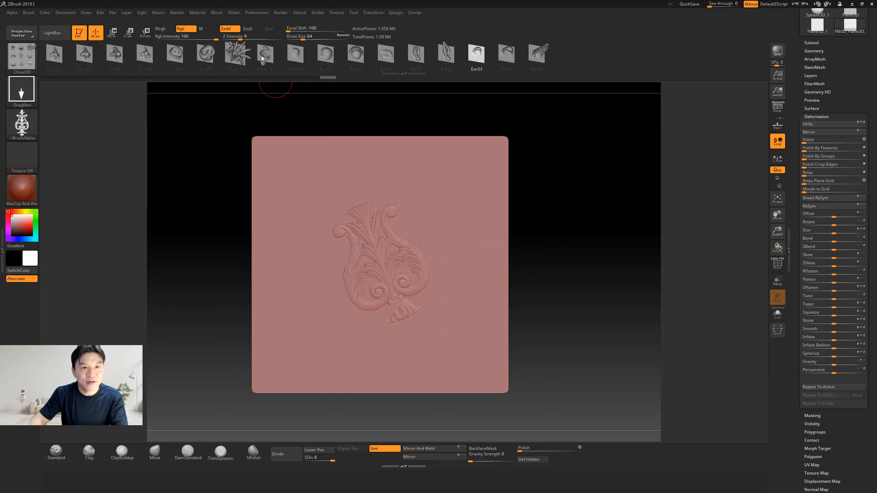
key("ctrl+z")
Set Z Intensity to 27 and stamp a large upright ornament in the plane's centre, checking its relief
left_click_drag(238, 37, 253, 37)
left_click_drag(376, 272, 376, 168)
mouse_move(565, 254)
left_mouse_down()
mouse_move(573, 253)
mouse_move(555, 249)
left_mouse_up()
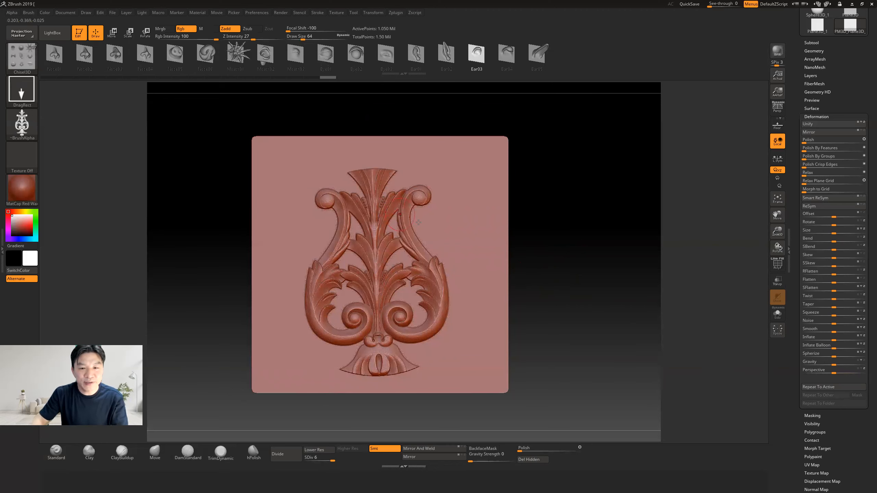
mouse_move(567, 251)
left_mouse_down()
mouse_move(591, 254)
mouse_move(572, 257)
left_mouse_up()
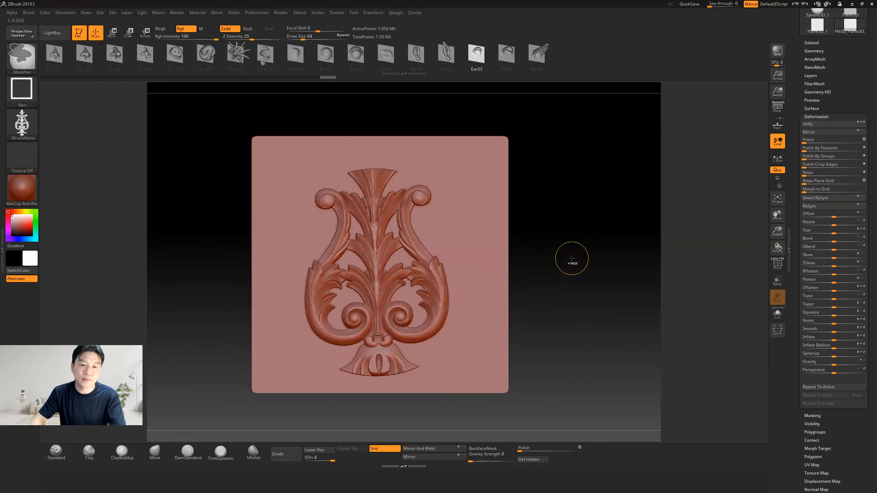
Undo the centre ornament stamp, then test-stamp the ornament with Focal Shift 34 and undo it too
key("ctrl+z")
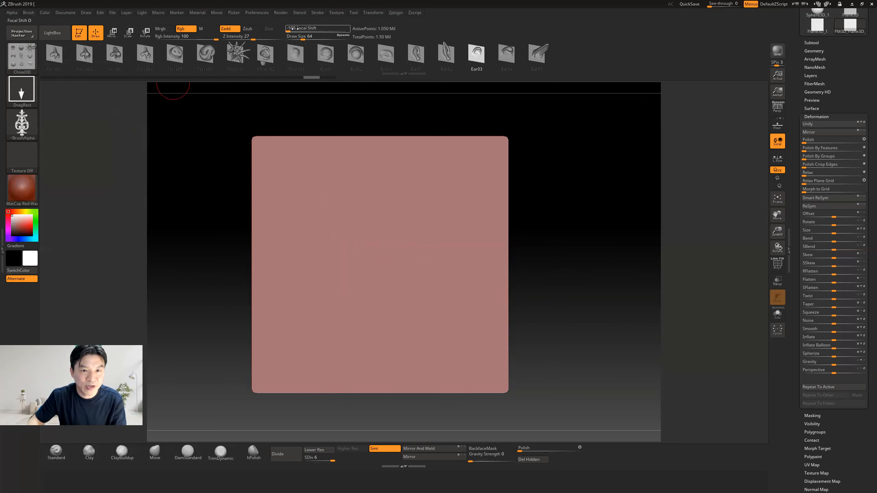
left_click_drag(289, 31, 329, 31)
mouse_move(380, 249)
left_mouse_down()
mouse_move(381, 352)
mouse_move(345, 346)
left_mouse_up()
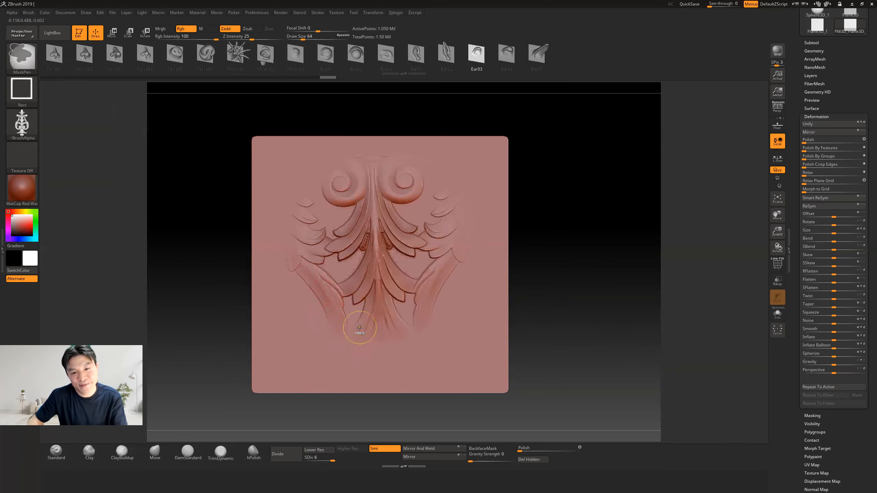
key("ctrl+z")
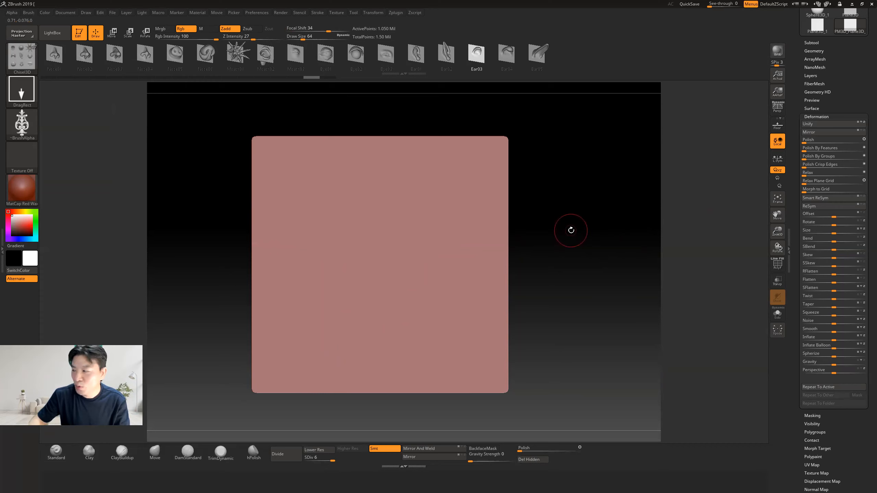
left_click_drag(572, 230, 545, 256)
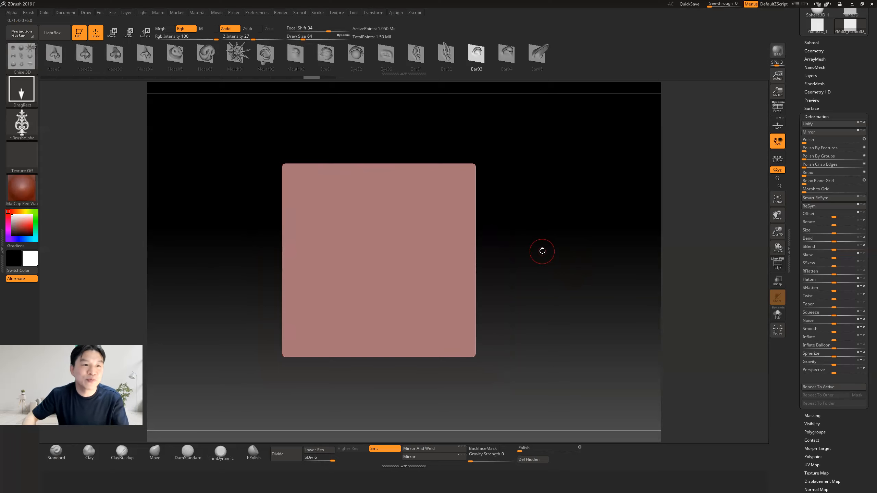
mouse_move(519, 197)
left_mouse_down()
mouse_move(520, 225)
mouse_move(520, 196)
left_mouse_up()
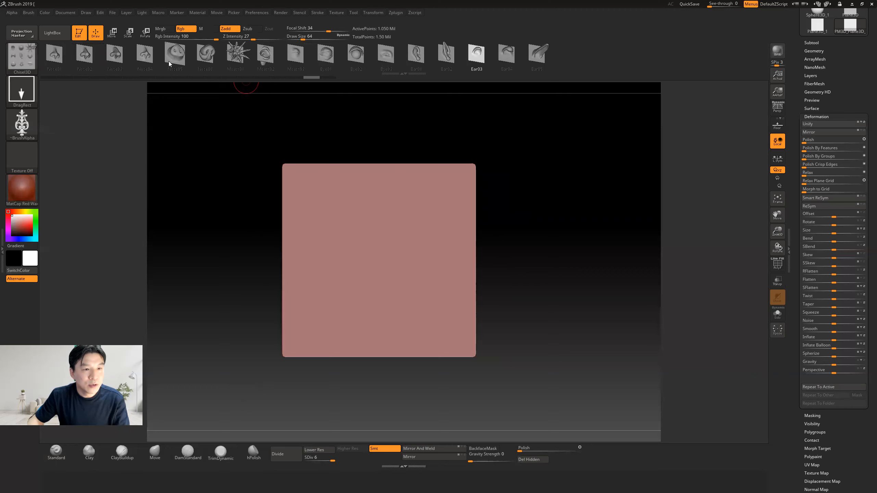
mouse_move(20, 129)
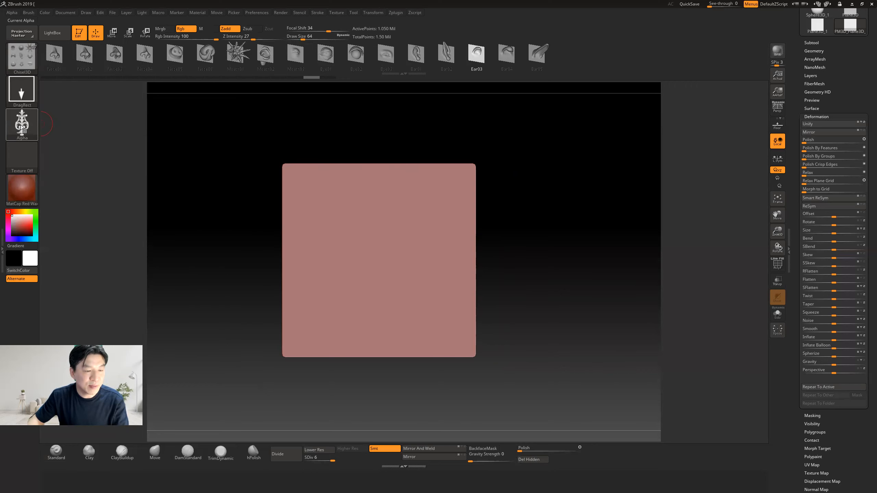
left_click(11, 12)
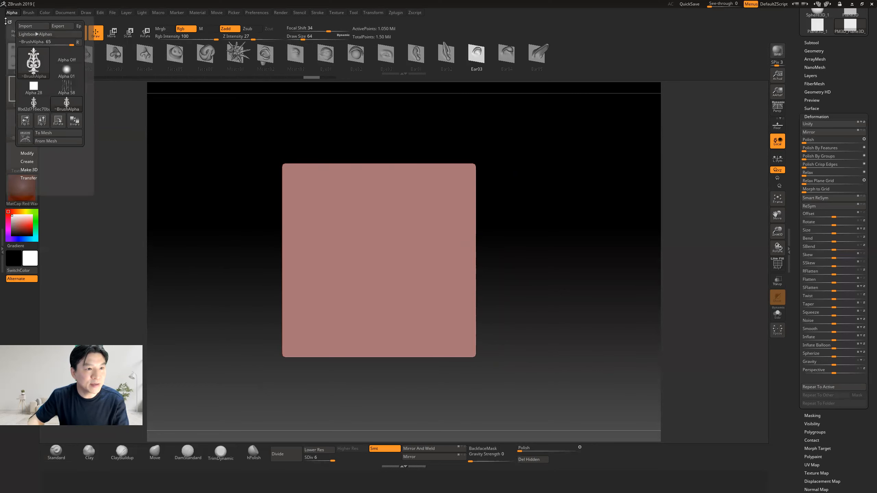
left_click(11, 21)
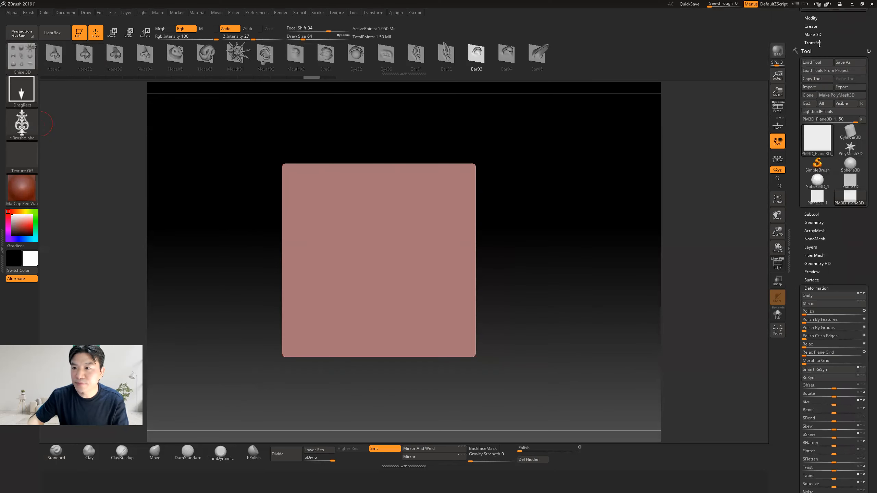
left_click_drag(795, 51, 795, 184)
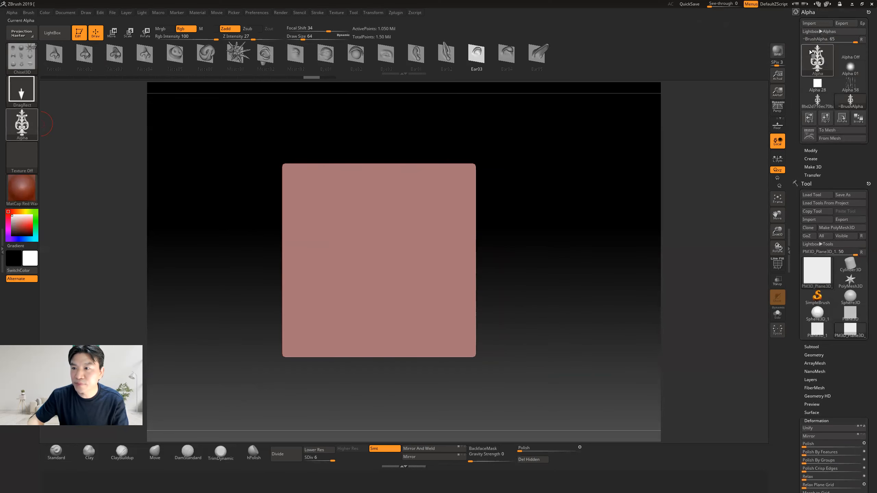
left_click(869, 12)
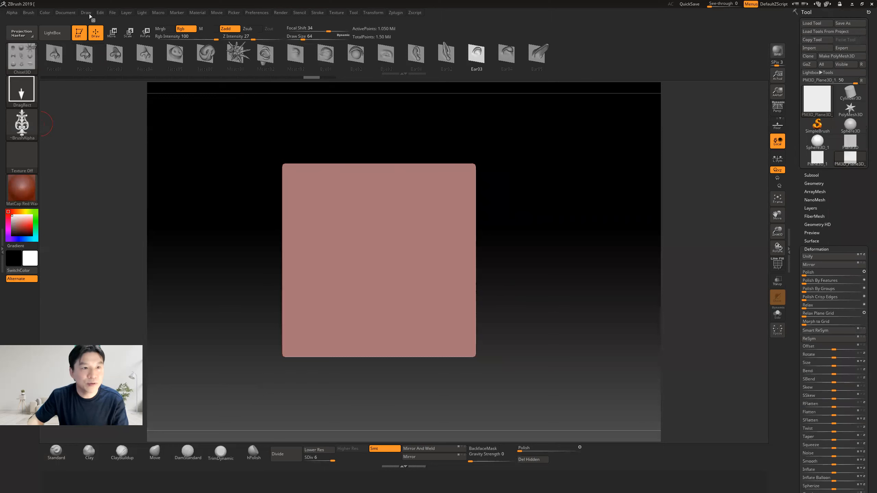
Dock the Alpha palette above the Tool palette and expand its Make 3D settings
left_click(12, 12)
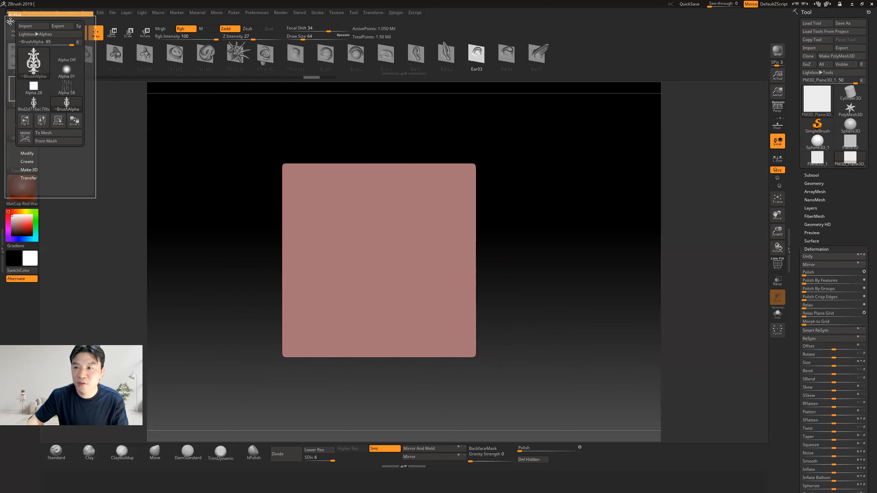
left_click_drag(10, 21, 757, 23)
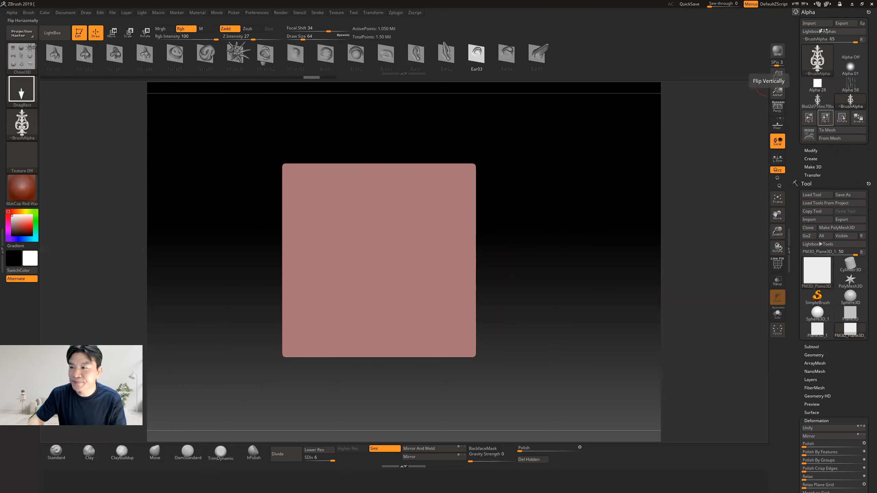
mouse_move(842, 104)
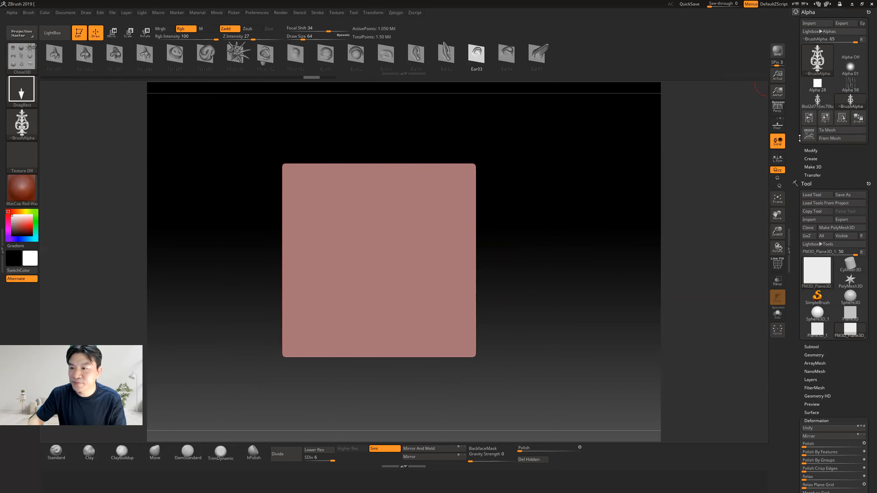
mouse_move(818, 65)
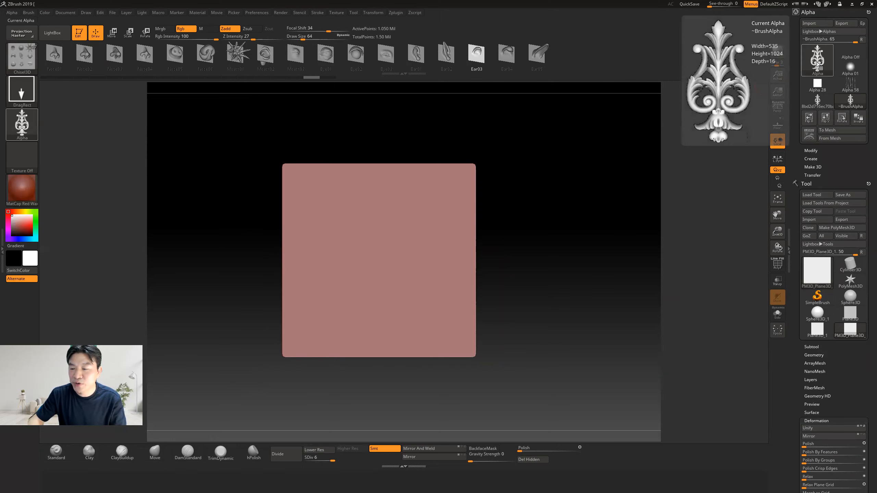
left_click(814, 167)
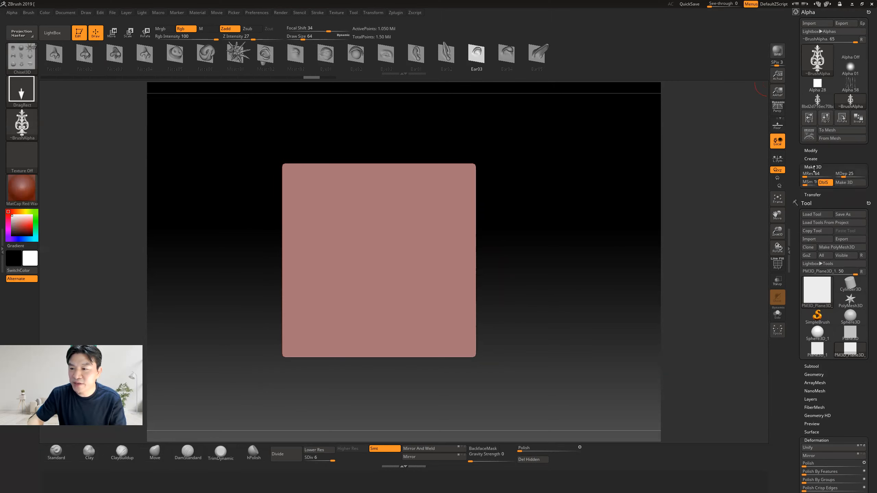
Generate a 3D mesh from the ornament alpha at MRes 64 and MDep 25, and inspect its surface up close
left_click(860, 184)
left_click_drag(509, 245, 525, 227)
key("f")
key("f")
key("f")
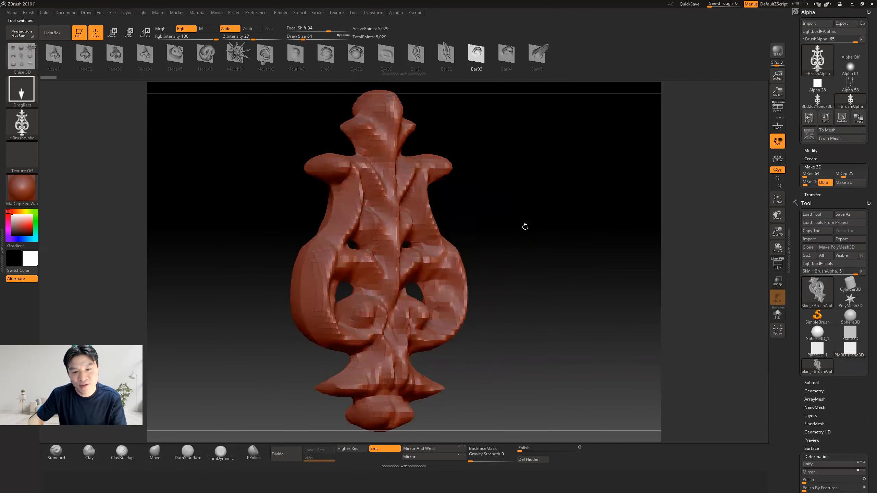
key("f")
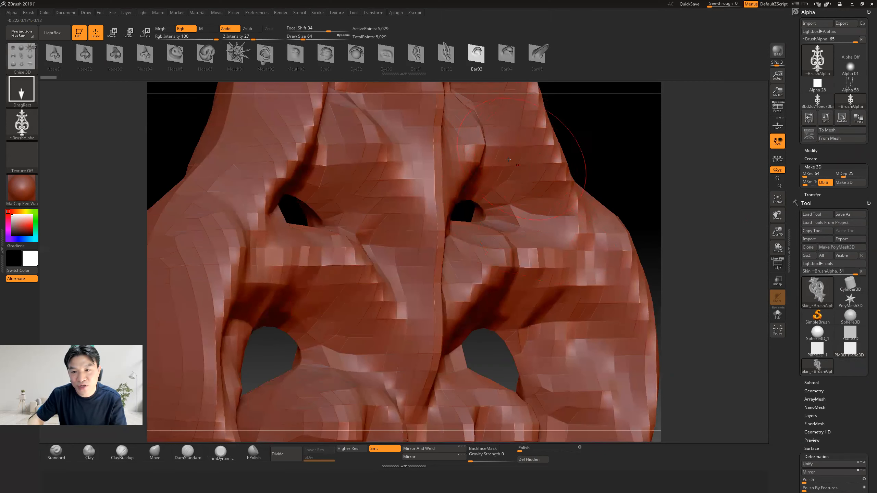
key("f")
left_click_drag(563, 197, 539, 216)
key("ctrl+shift+g")
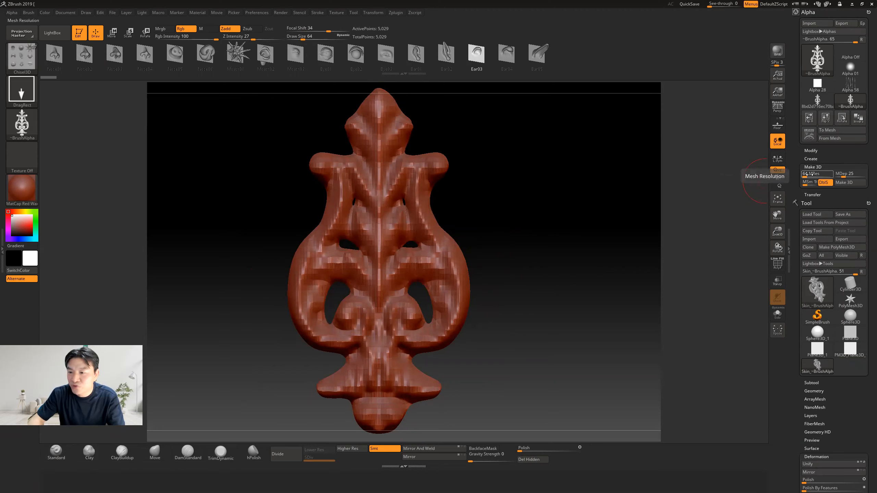
Set the mesh resolution to 128 and generate another 3D mesh from the ornament alpha
left_click(809, 175)
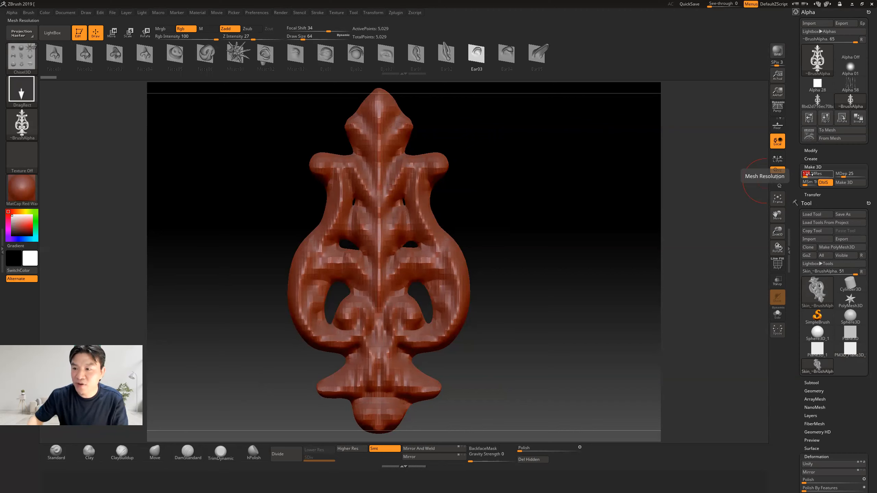
left_click(852, 183)
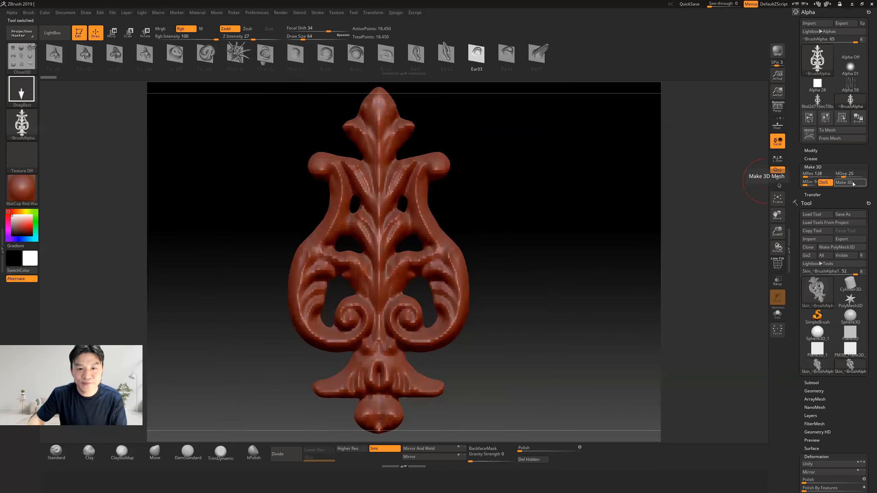
left_click_drag(625, 267, 642, 265)
Raise MRes to 1024, generate the 3D ornament mesh again, and check its thickness from an angle and the side
left_click(813, 178)
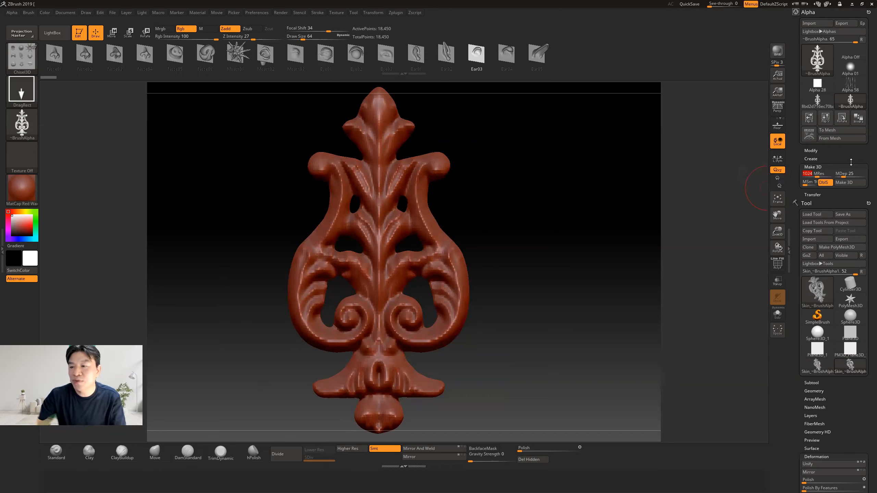
left_click(854, 183)
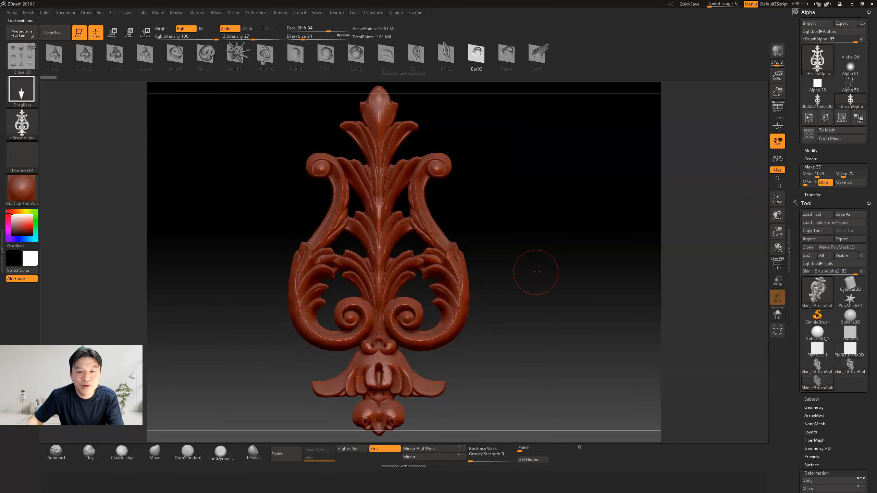
left_click_drag(570, 274, 613, 290)
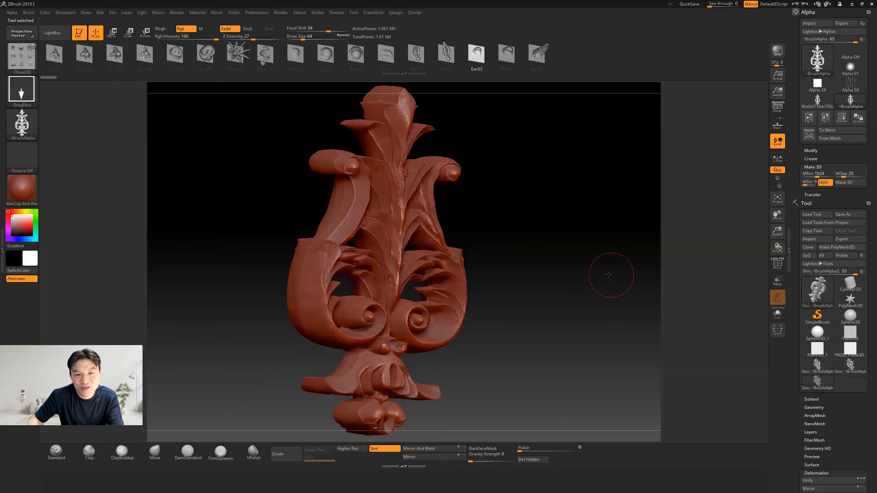
left_click_drag(538, 282, 562, 240)
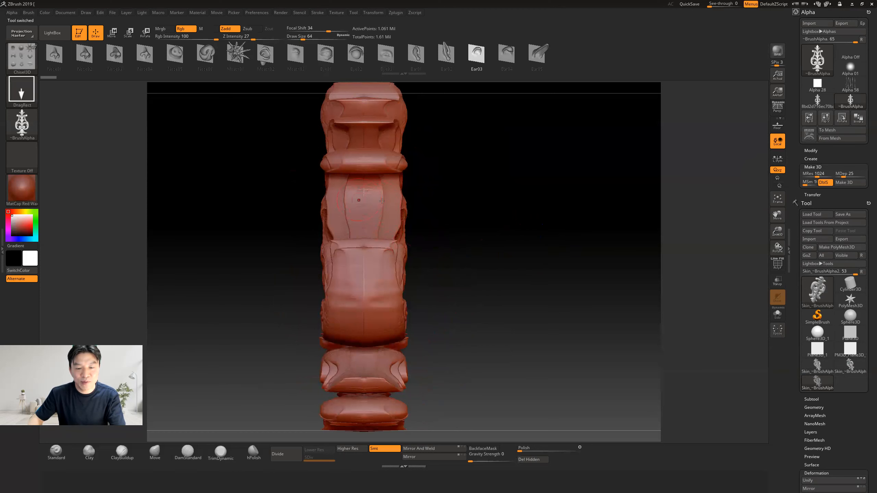
Flatten the high-resolution ornament mesh by scaling it down along Z from the side view
key("w")
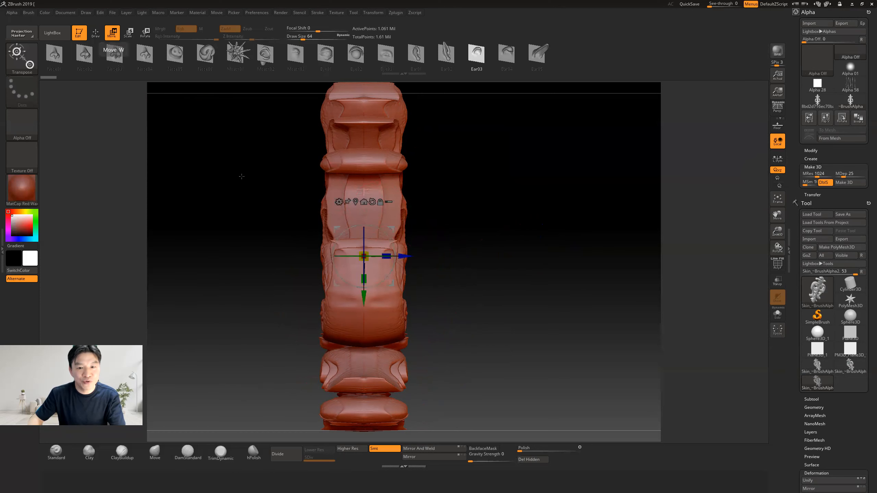
mouse_move(390, 254)
left_mouse_down()
mouse_move(480, 266)
mouse_move(379, 256)
mouse_move(434, 261)
mouse_move(406, 257)
left_mouse_up()
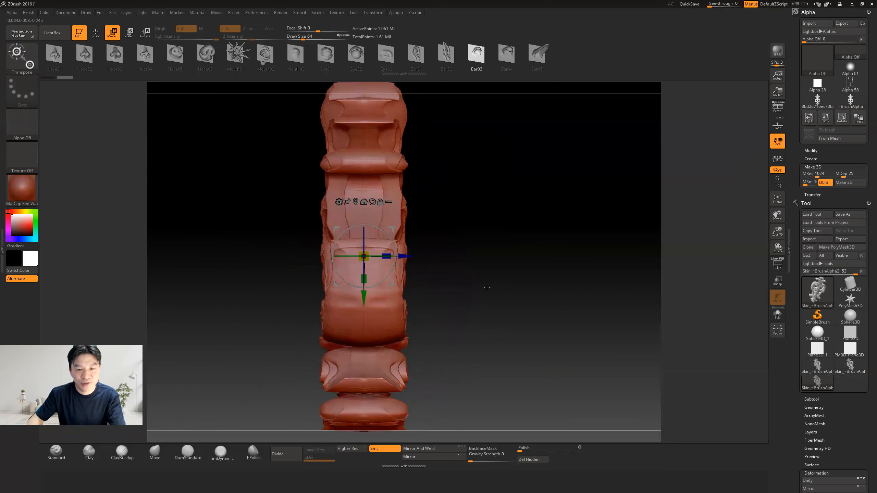
key("ctrl+z")
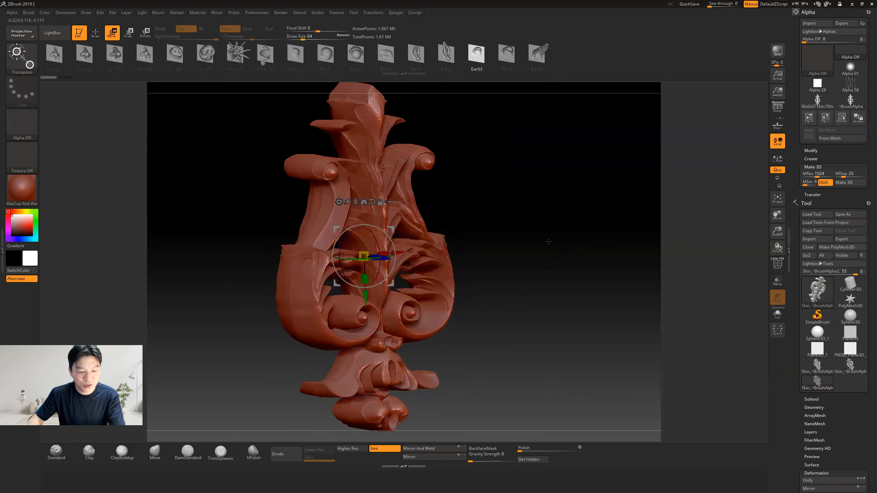
mouse_move(525, 178)
left_mouse_down("ctrl")
mouse_move(588, 242)
mouse_move(630, 307)
mouse_move(623, 311)
left_mouse_up("ctrl")
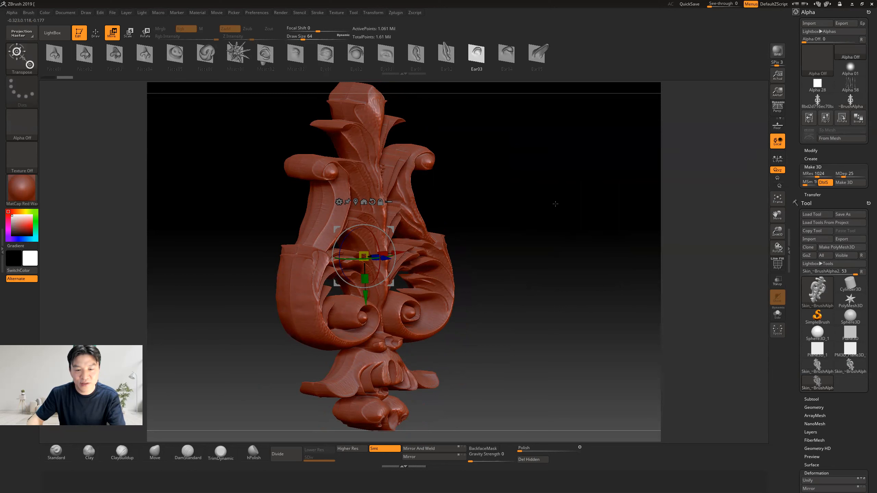
left_click_drag(555, 202, 566, 201, "shift")
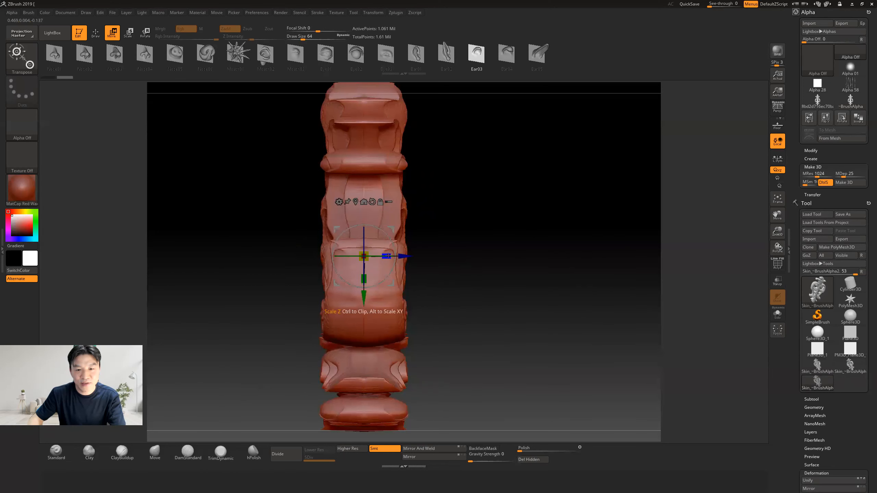
left_click_drag(388, 256, 365, 261)
left_click_drag(534, 227, 526, 272, "shift")
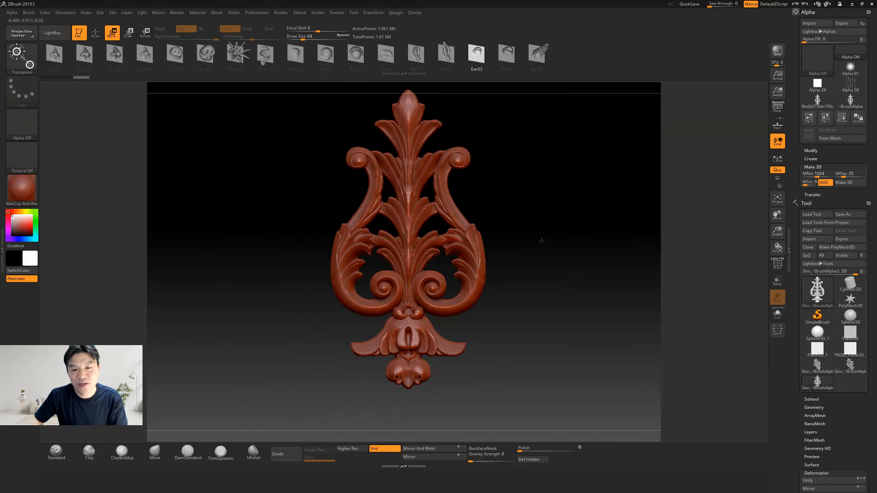
Inspect the flattened ornament's leaf and scroll detail up close from the front
left_click_drag(542, 241, 558, 258, "alt")
left_click_drag(586, 208, 554, 238, "alt")
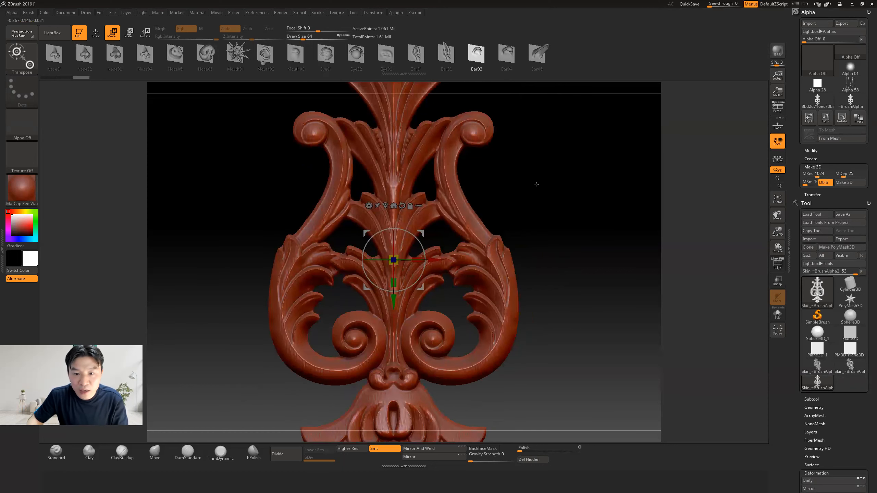
left_click_drag(536, 185, 535, 233, "alt")
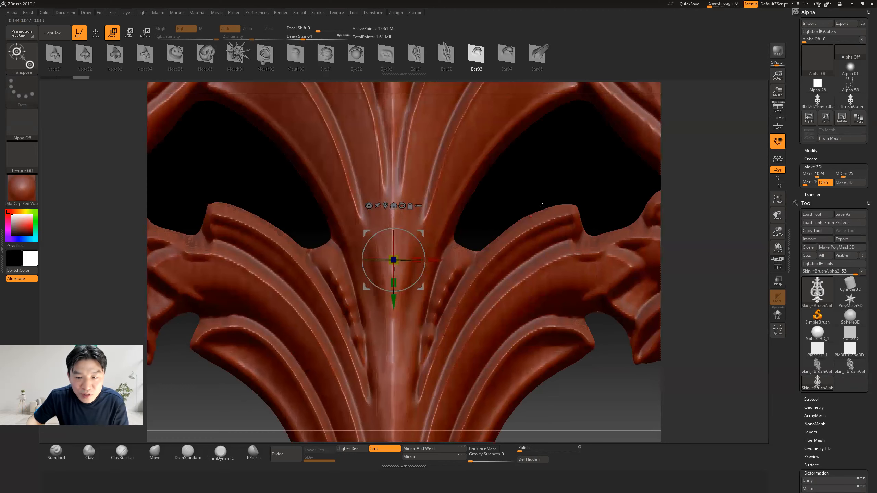
left_click_drag(596, 159, 595, 114, "alt")
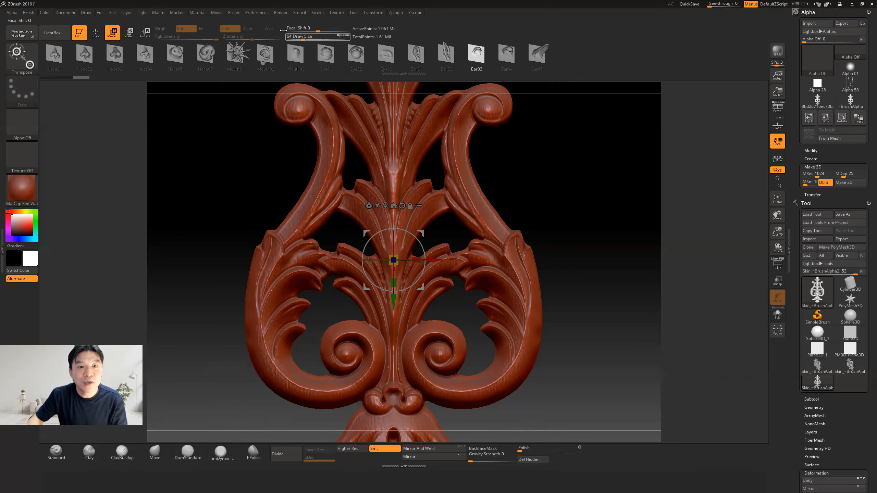
left_click(254, 12)
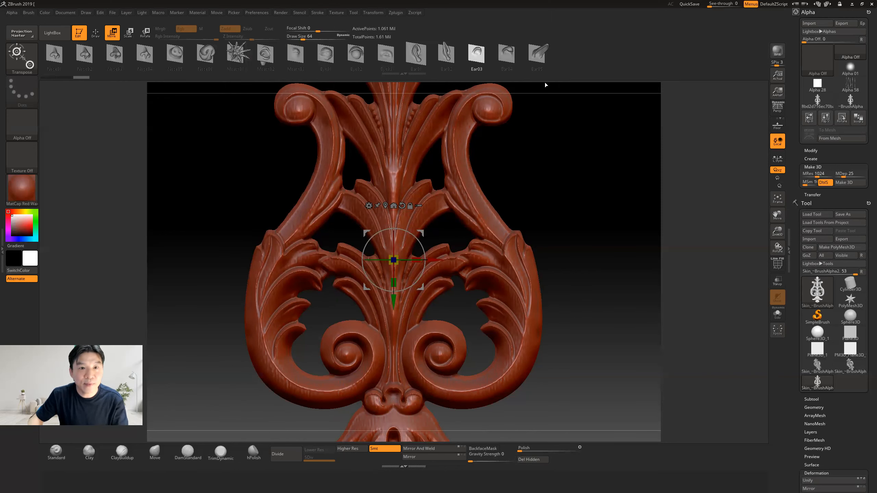
mouse_move(715, 307)
left_mouse_down()
mouse_move(739, 306)
mouse_move(714, 307)
left_mouse_up()
left_click_drag(602, 290, 573, 442, "alt")
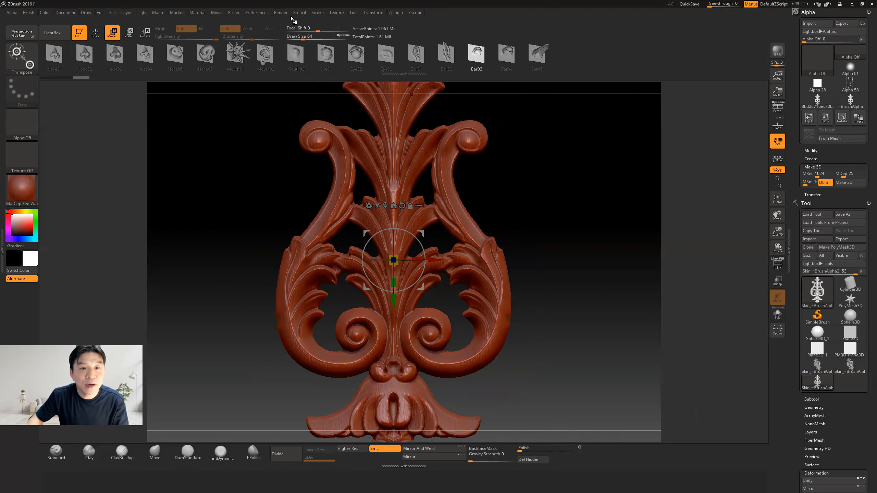
Enable interface customization in the configuration preferences
left_click(253, 12)
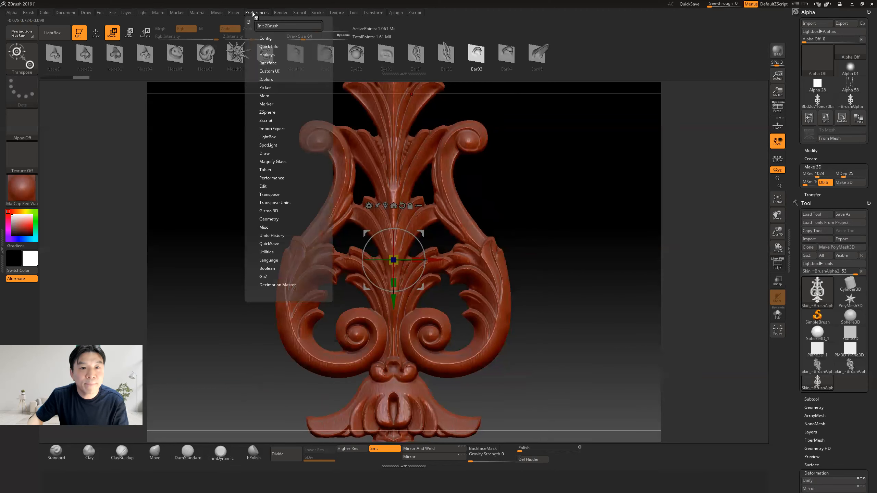
left_click(274, 30)
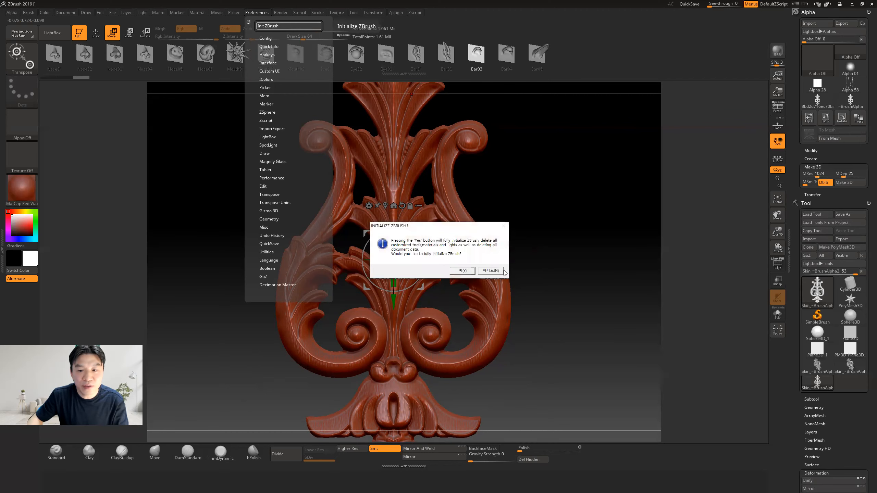
key("Escape")
left_click(255, 13)
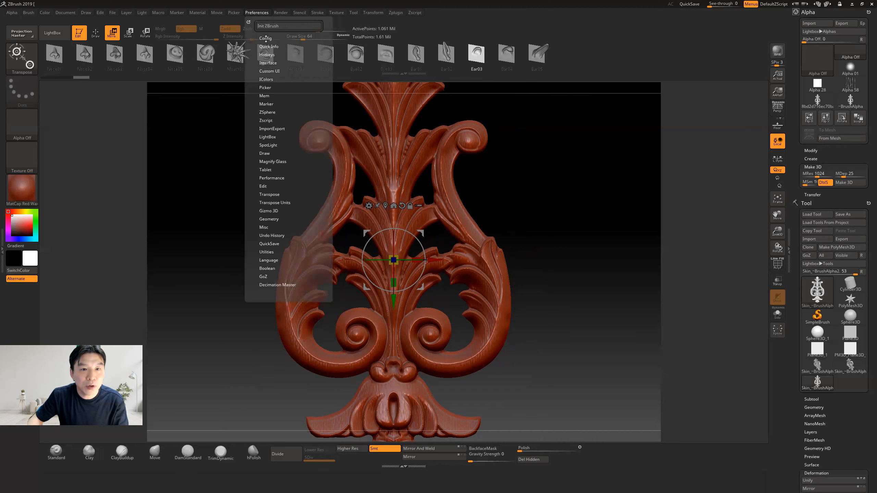
left_click(265, 38)
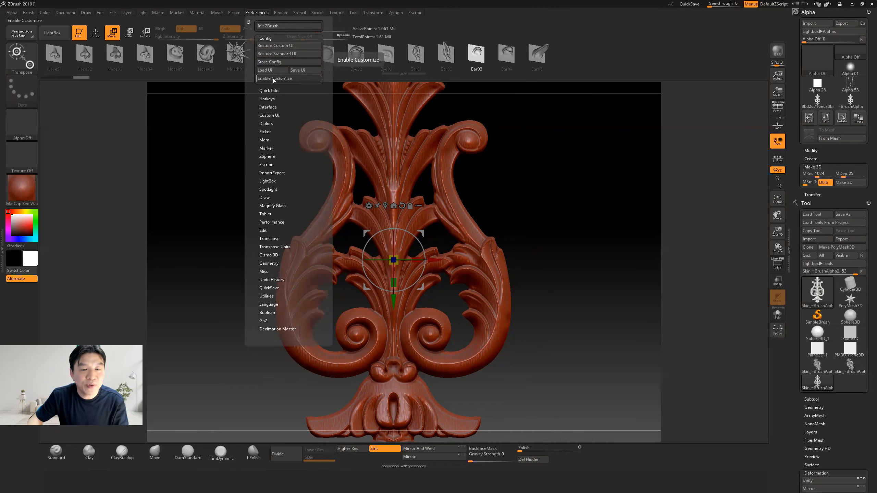
left_click(288, 78)
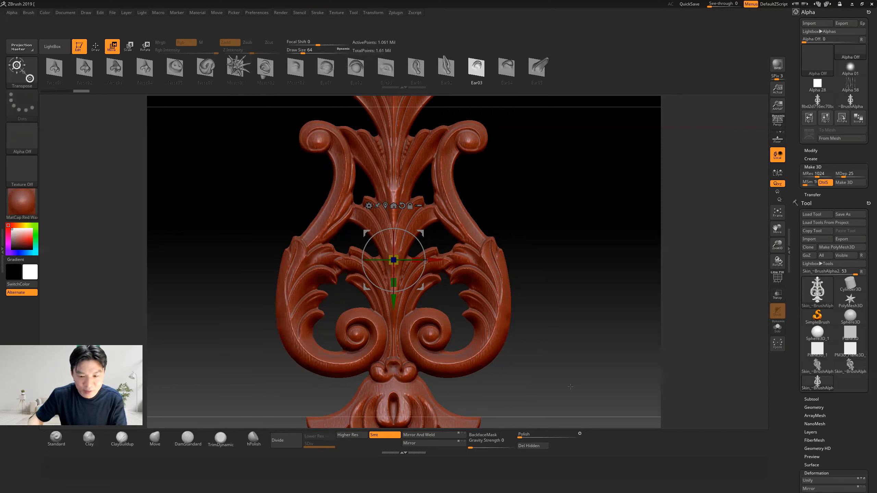
Remove the Polish slider from the custom shelf, re-add it from Deformation, and place the Size slider beside it
left_click(542, 435, "ctrl")
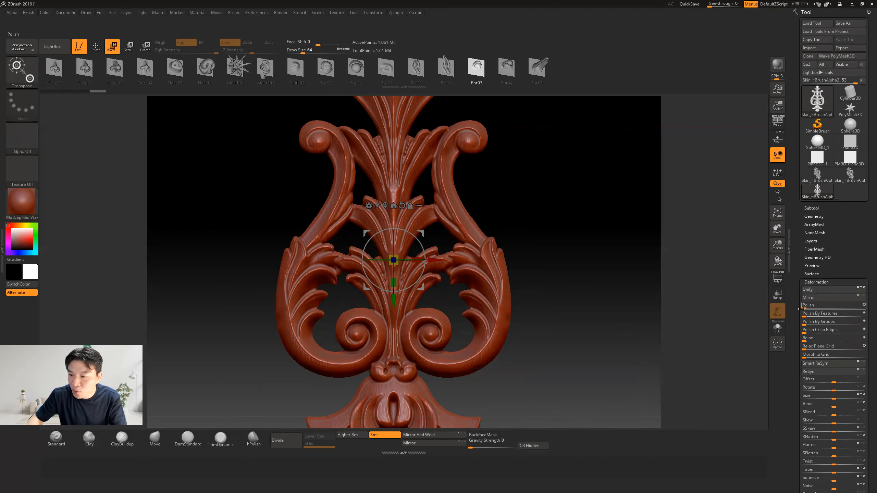
left_click(814, 282)
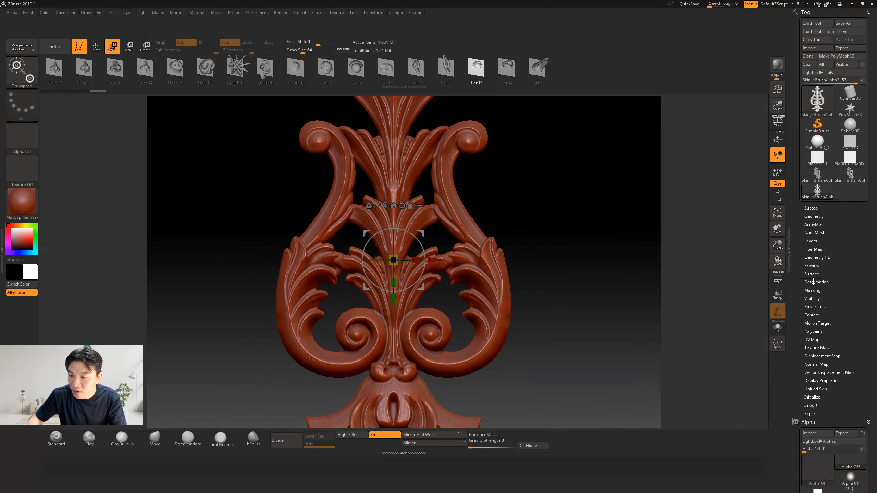
left_click(813, 281)
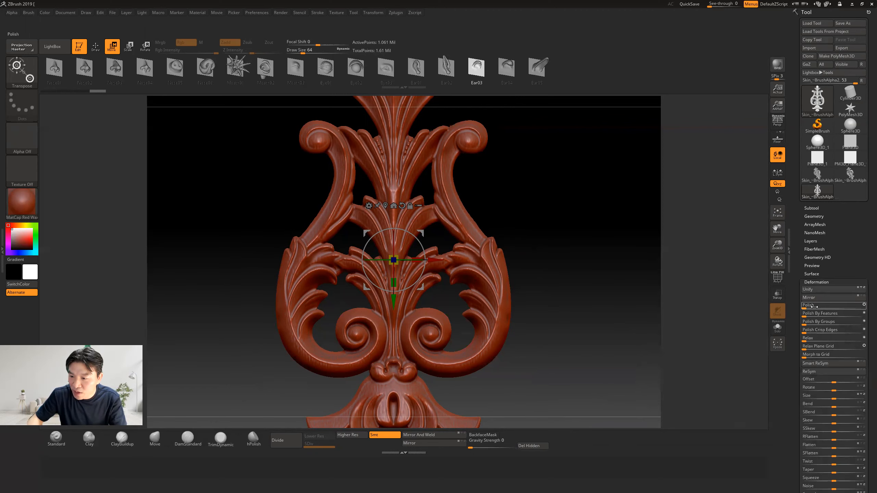
key("ctrl")
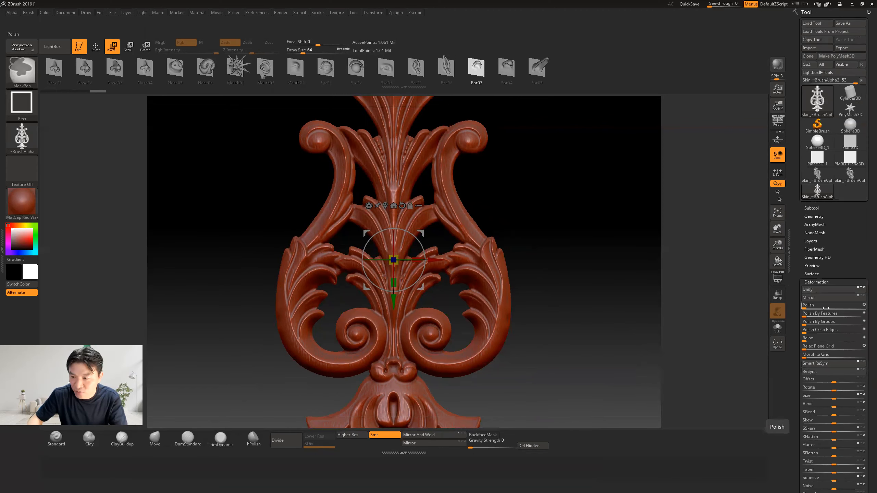
left_click_drag(822, 305, 539, 434, "ctrl+alt")
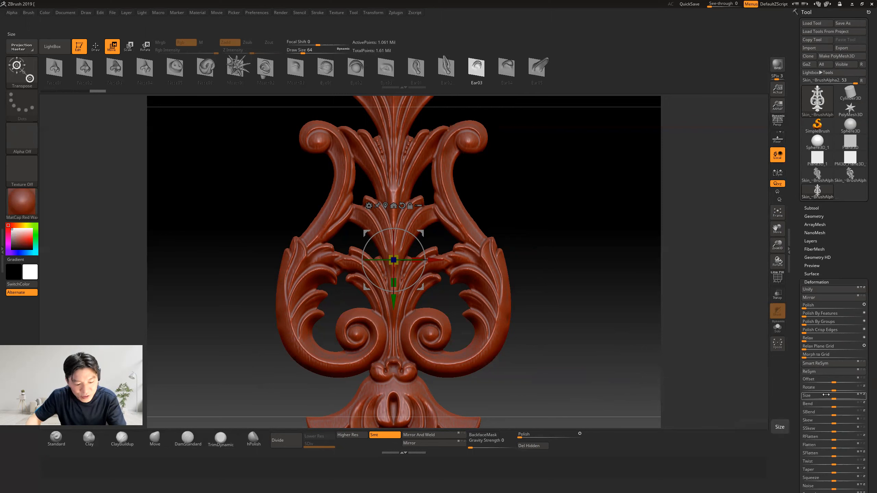
key("ctrl")
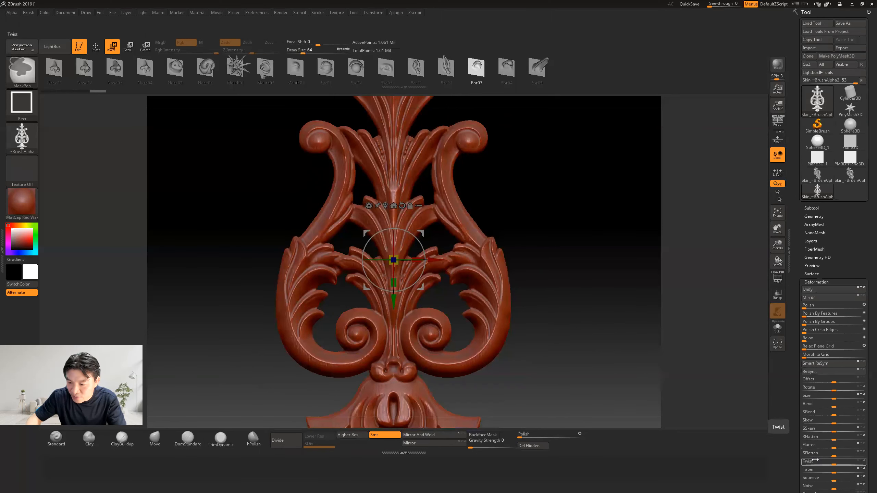
mouse_move(807, 397)
left_mouse_down("ctrl+alt")
mouse_move(641, 419)
mouse_move(605, 436)
left_mouse_up("ctrl+alt")
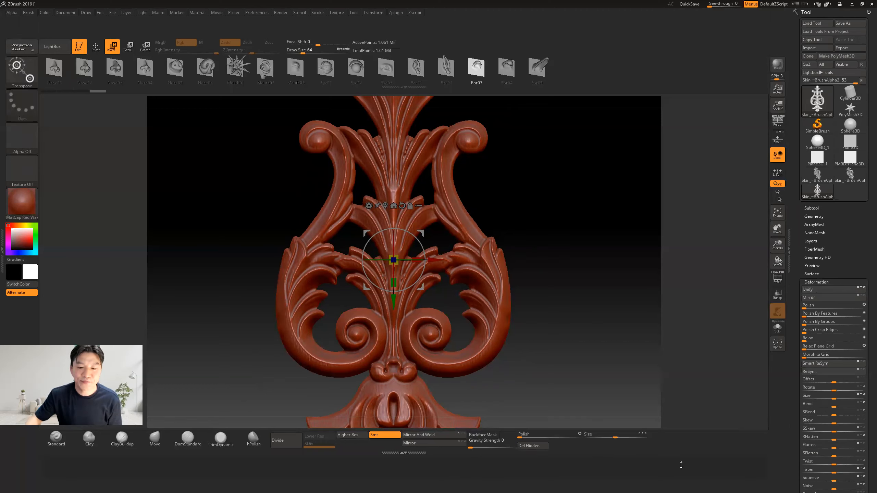
Take Divide off the custom shelf, re-add it from Geometry, and turn interface customization off
left_click(813, 216)
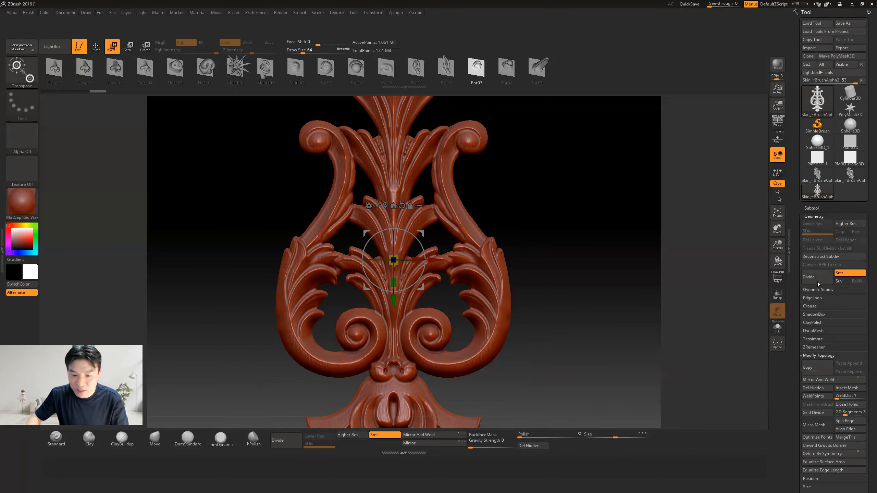
key("ctrl")
key("ctrl")
left_click_drag(290, 441, 256, 386, "ctrl+alt")
left_click_drag(813, 280, 284, 441, "ctrl+alt")
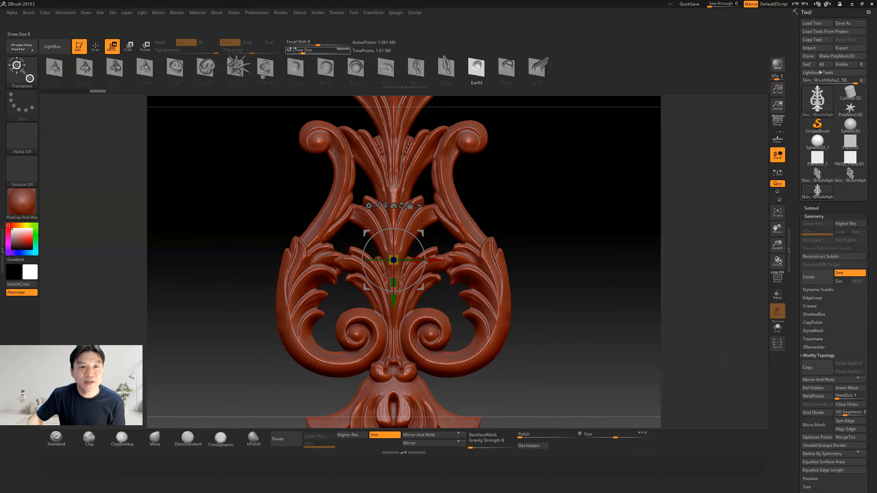
left_click(260, 13)
left_click(275, 78)
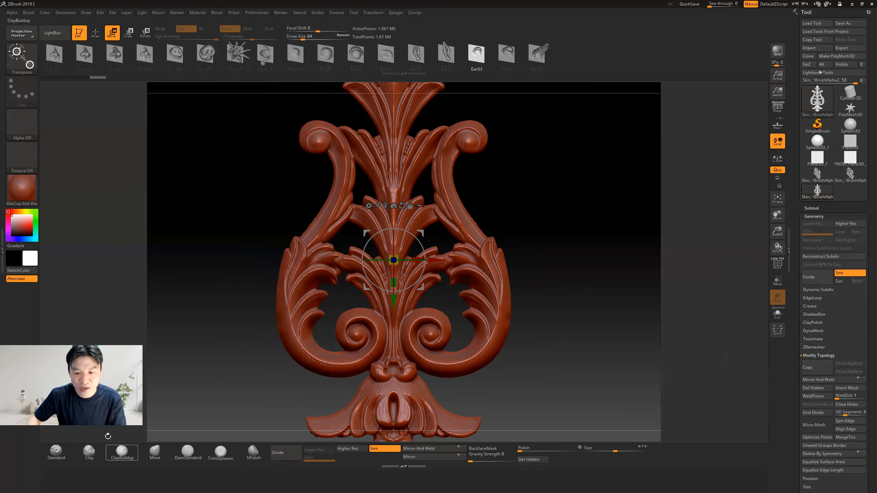
Bring the whole ornament into view and switch from the Transpose gizmo to Draw mode
left_click(155, 452)
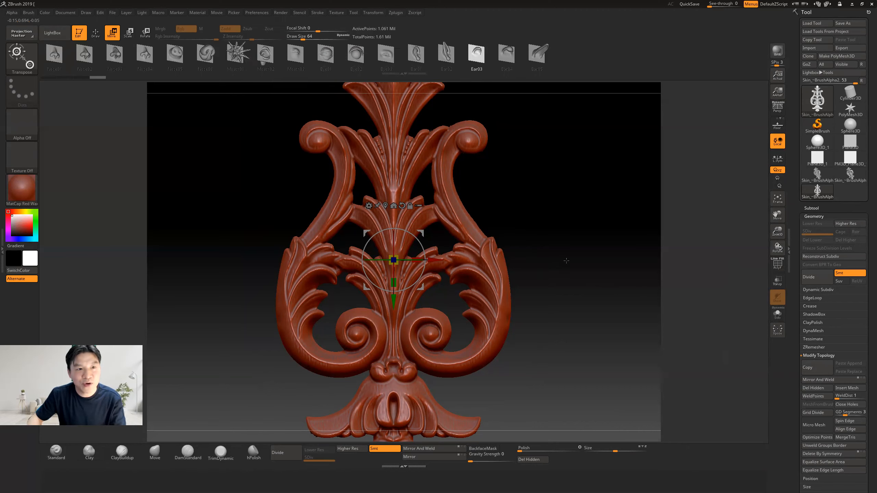
right_click_drag(557, 259, 582, 272, "ctrl")
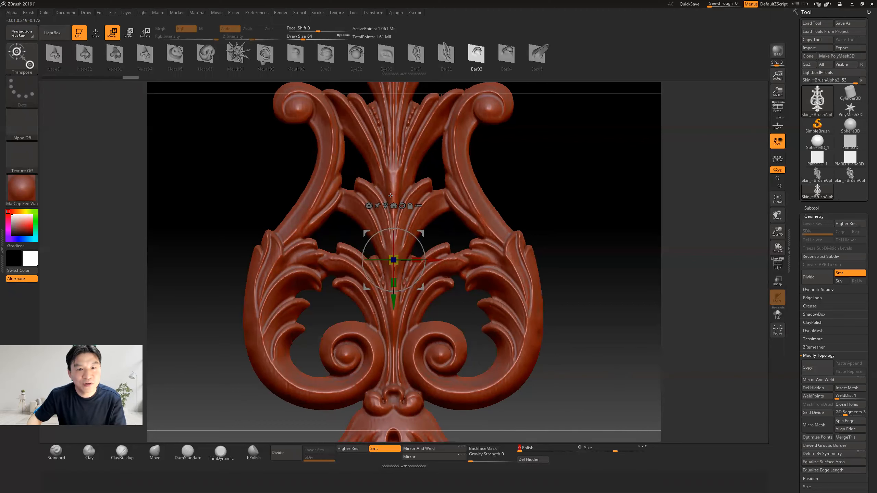
mouse_move(568, 212)
left_mouse_down()
mouse_move(607, 212)
mouse_move(554, 211)
mouse_move(608, 242)
mouse_move(542, 229)
left_mouse_up()
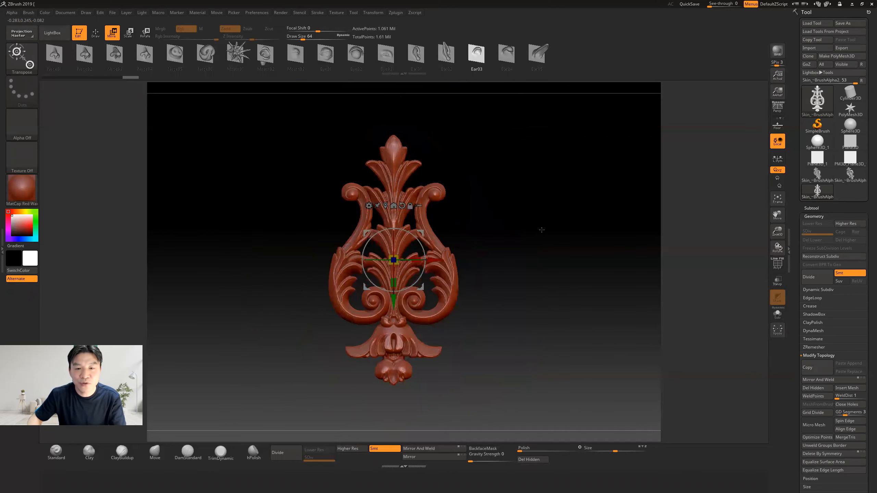
left_click_drag(533, 262, 469, 245, "alt")
left_click(95, 33)
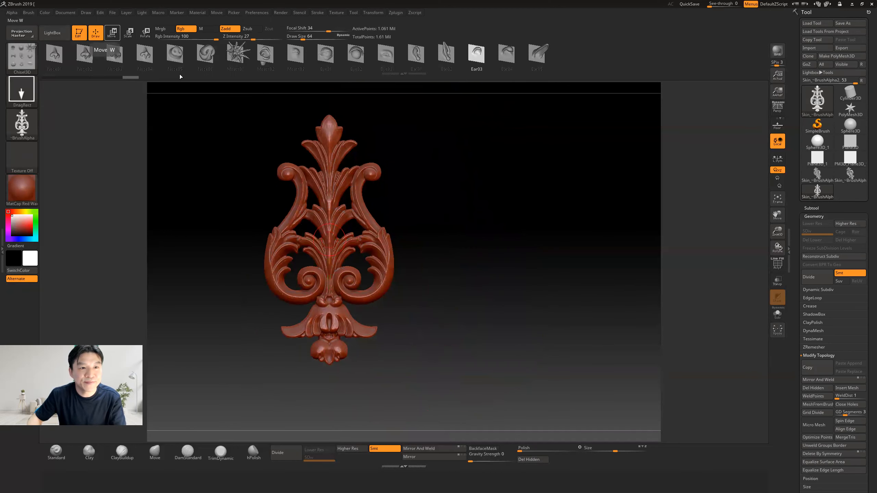
left_click(823, 163)
left_click_drag(571, 249, 562, 208)
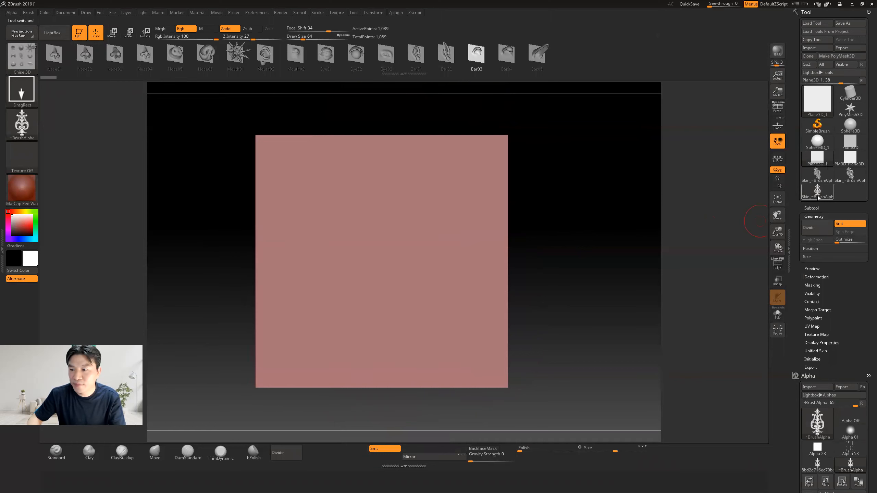
left_click(817, 194)
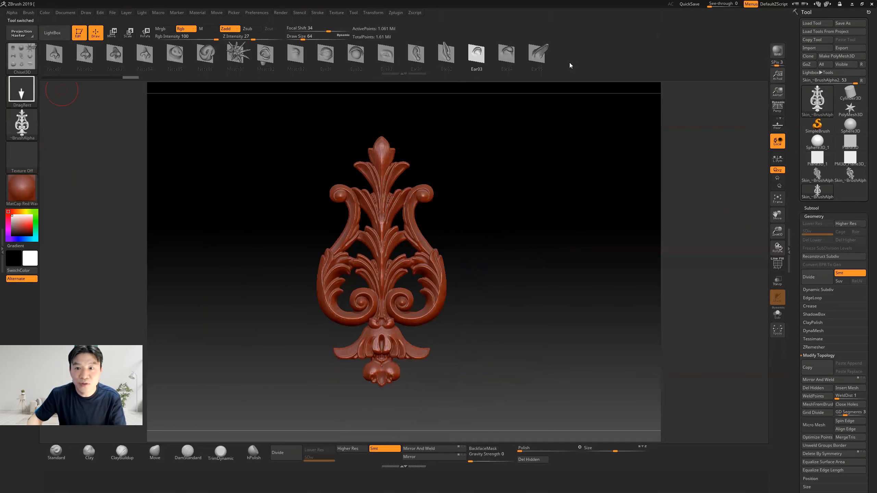
mouse_move(23, 127)
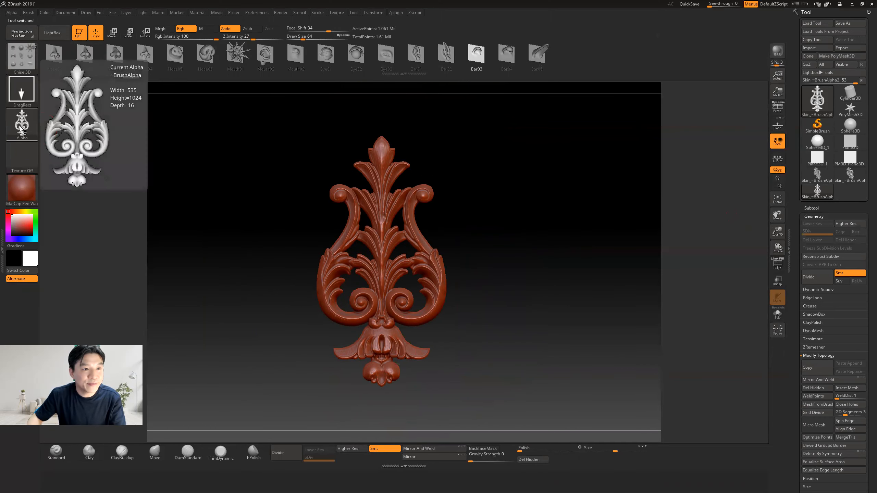
left_click(23, 122)
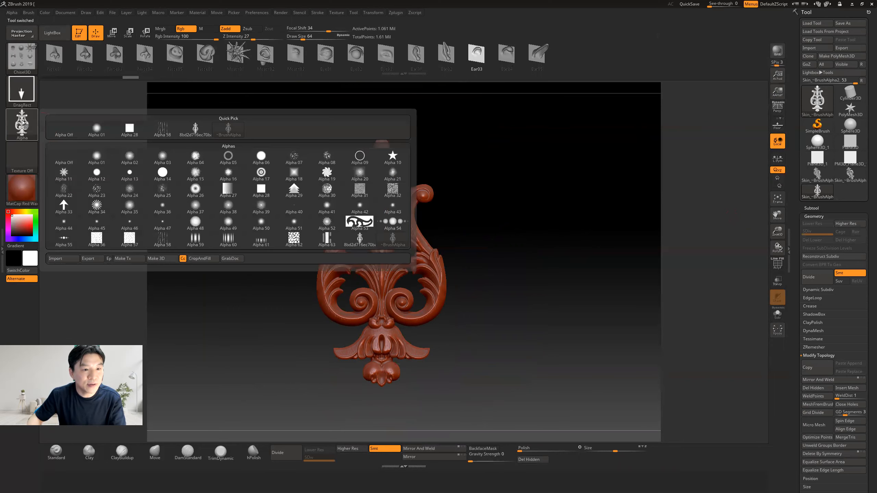
left_click(23, 123)
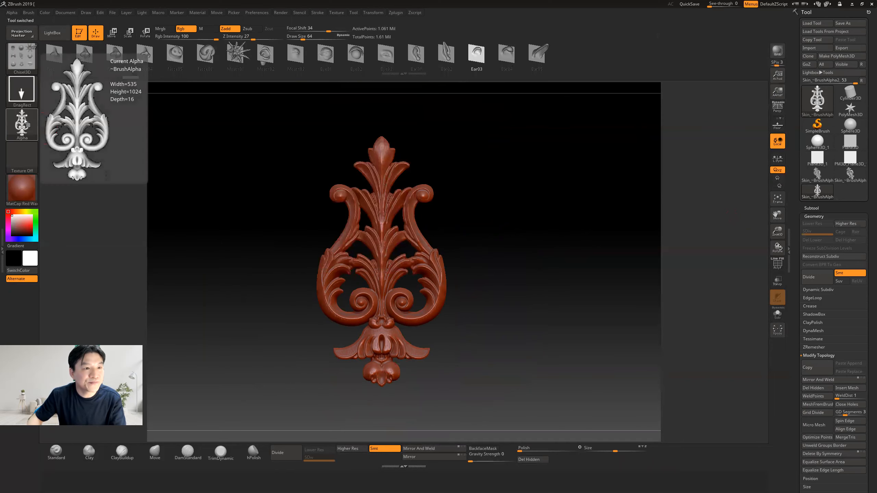
Create a new InsertMesh brush from the active ornament mesh
left_click(22, 58)
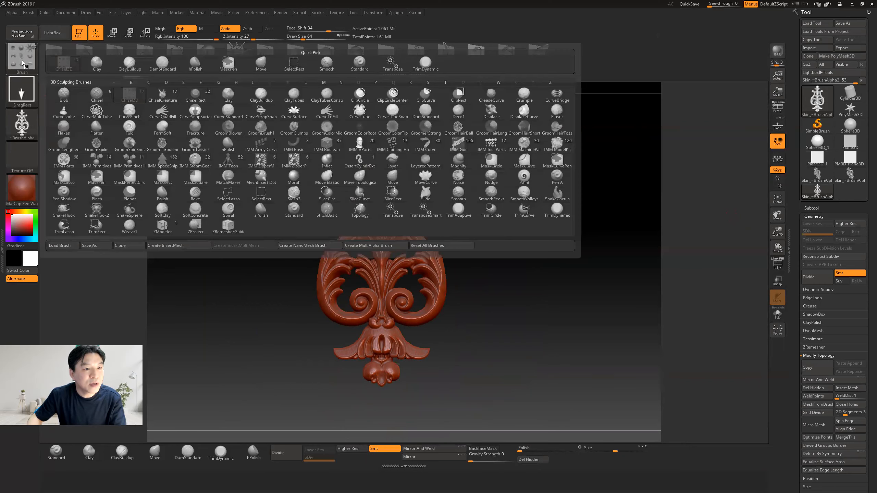
left_click(181, 246)
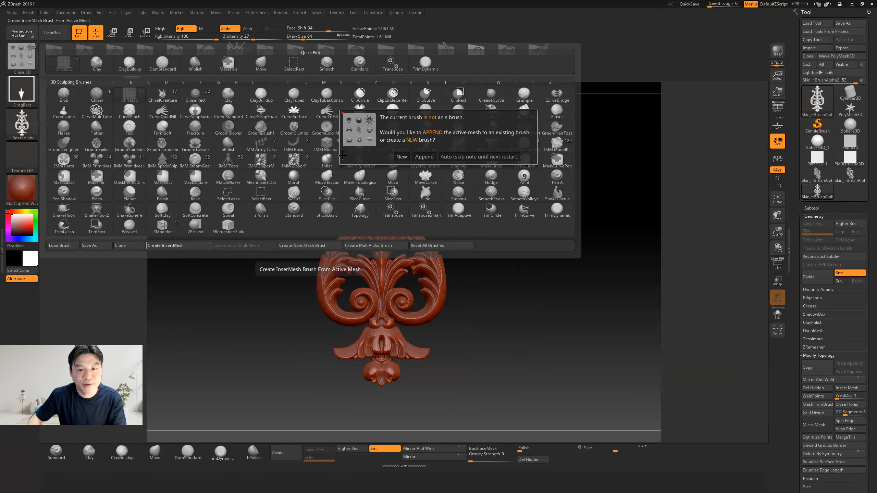
left_click(402, 157)
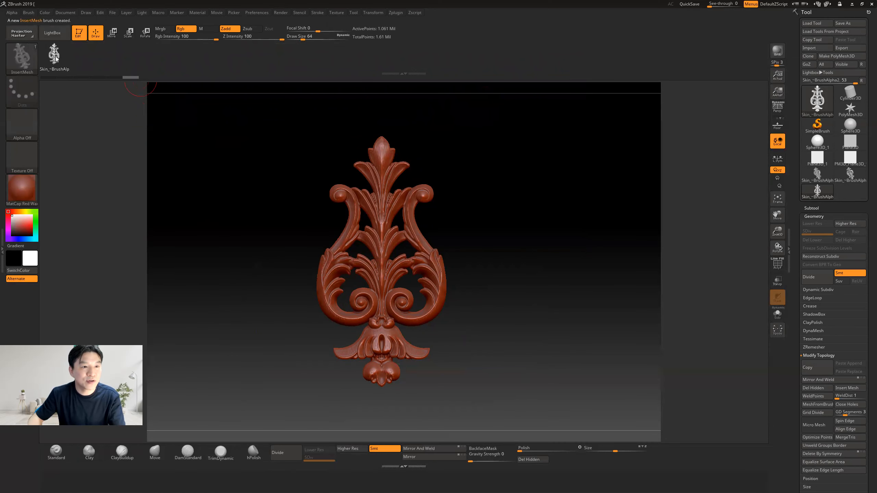
Delete the lower subdivision levels of the PM3D_Plane3D_1 plane and insert the ornament mesh at its centre
left_click(853, 161)
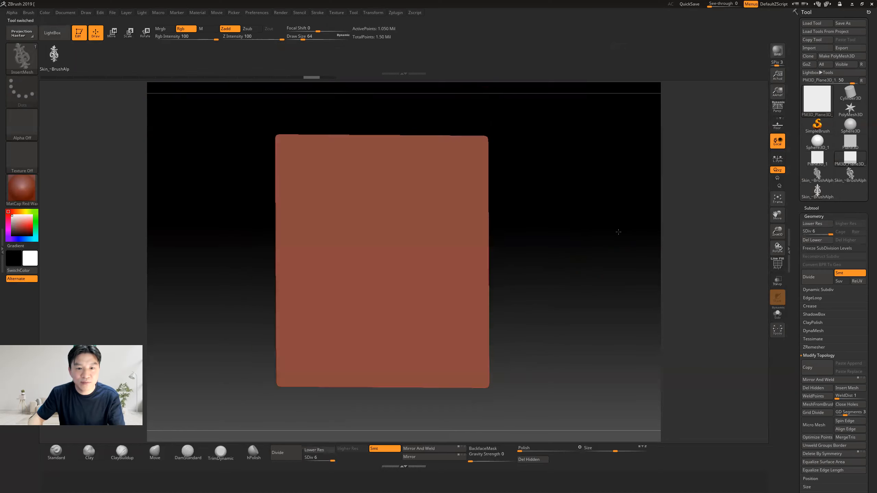
mouse_move(578, 251)
left_mouse_down("alt")
mouse_move(565, 249)
mouse_move(594, 256)
left_mouse_up("alt")
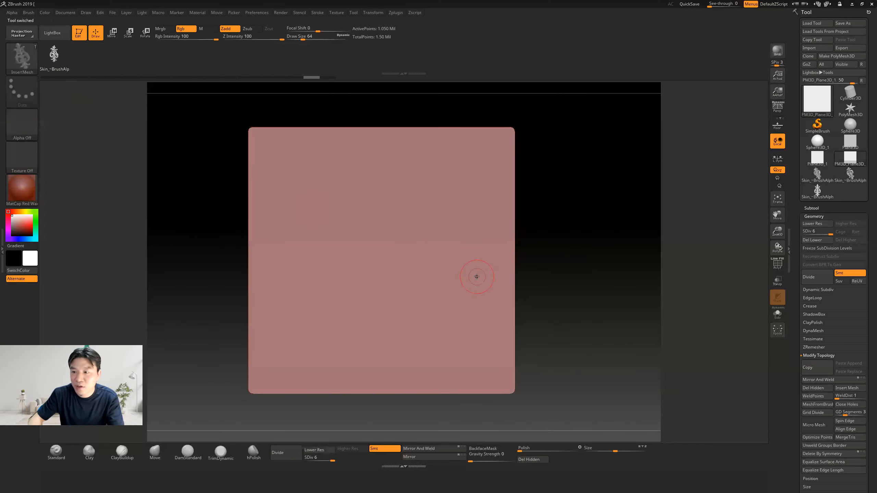
left_click(381, 253)
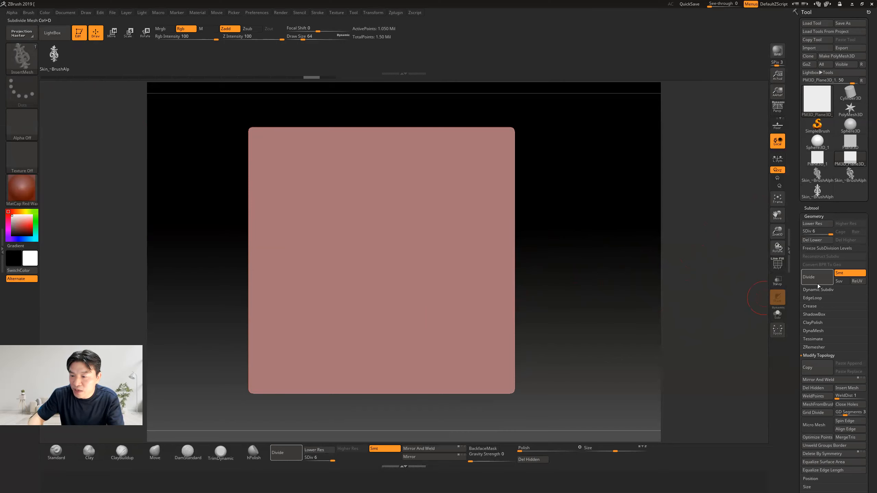
left_click(815, 241)
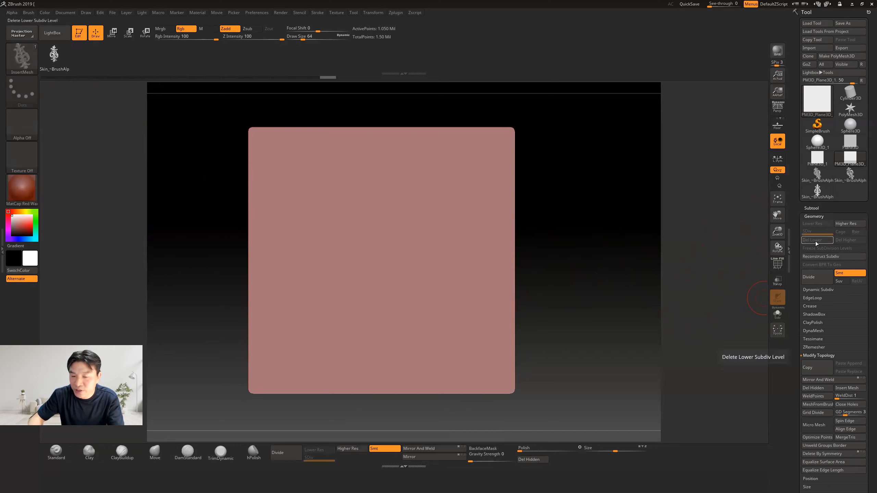
left_click_drag(379, 255, 378, 368)
left_click_drag(546, 241, 570, 248)
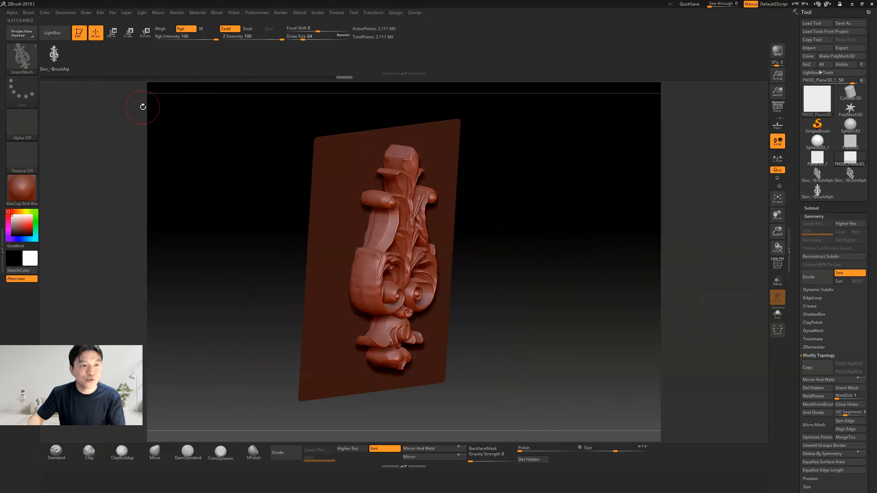
Move the inserted ornament along Z so it sinks partly into the plane, and check it from the front
left_click(112, 33)
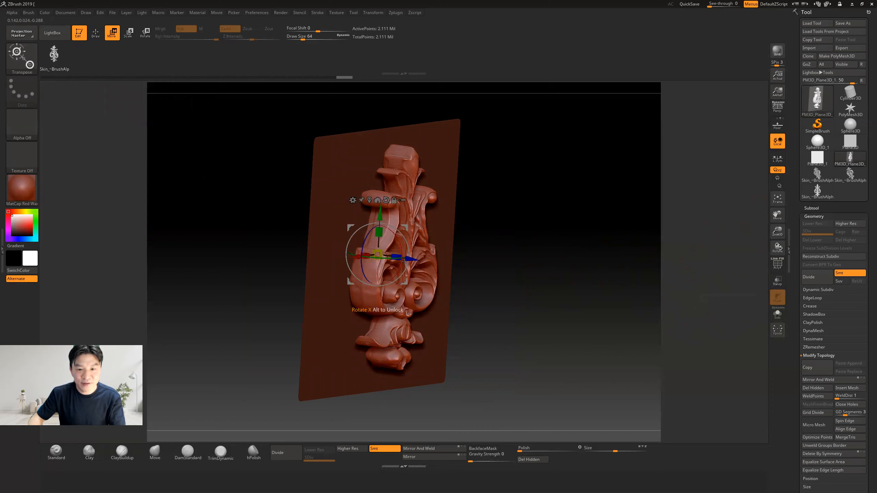
left_click_drag(416, 262, 392, 262)
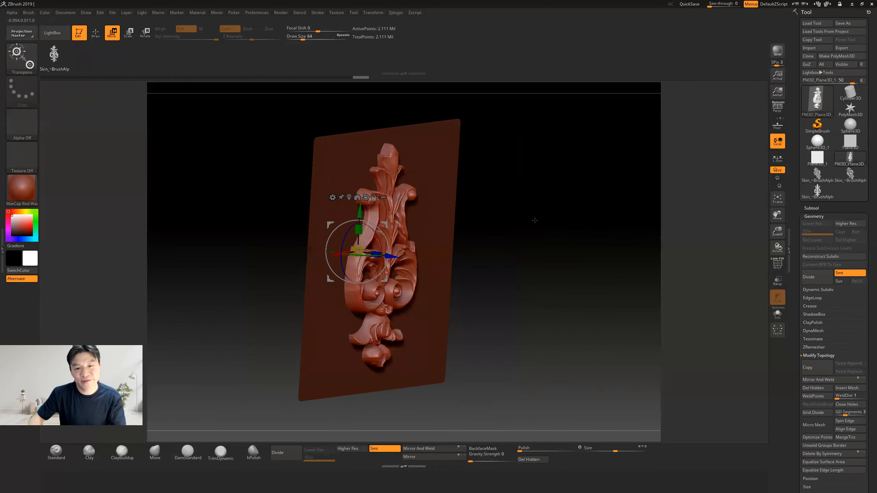
left_click_drag(532, 219, 527, 223, "shift")
left_click_drag(571, 247, 523, 252, "alt")
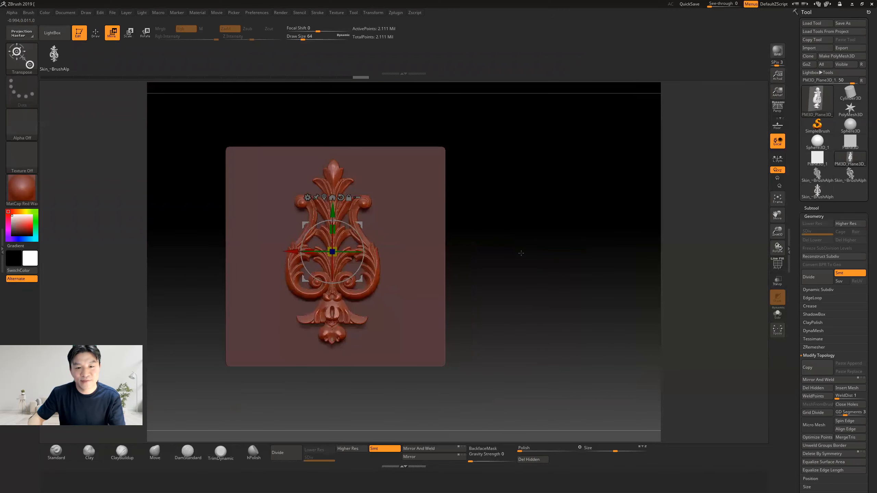
Switch to Draw mode and insert a smaller ornament near the plane's upper-right corner
left_click(97, 37)
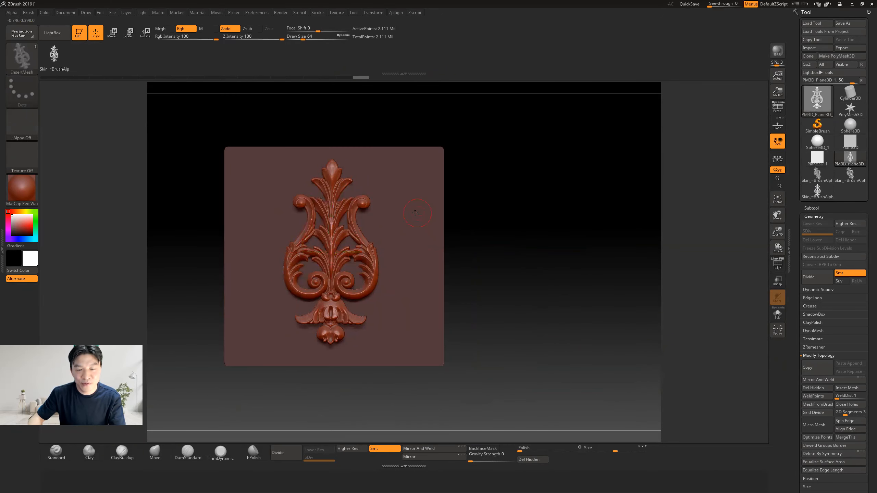
left_click_drag(407, 210, 409, 256)
Insert three more small ornaments near the plane's other corners and check the whole relief from the side and front
left_click_drag(410, 330, 433, 359)
left_click_drag(262, 329, 251, 363)
left_click_drag(261, 195, 268, 216)
left_click(112, 32)
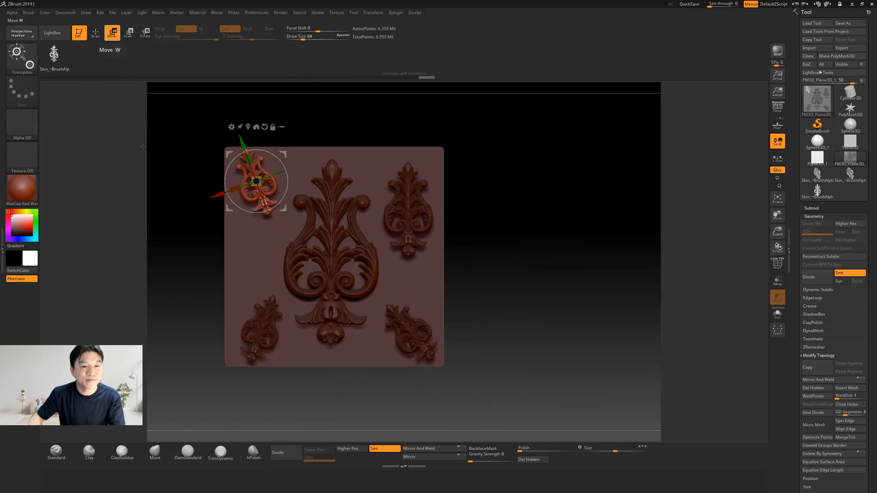
left_click_drag(197, 245, 215, 248)
left_click_drag(293, 192, 286, 191)
left_click_drag(397, 245, 383, 242, "alt")
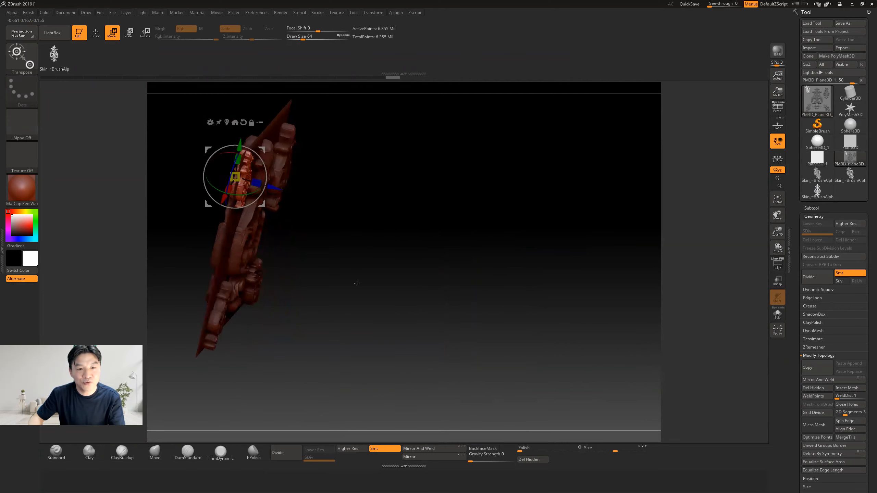
left_click_drag(357, 283, 348, 282, "shift")
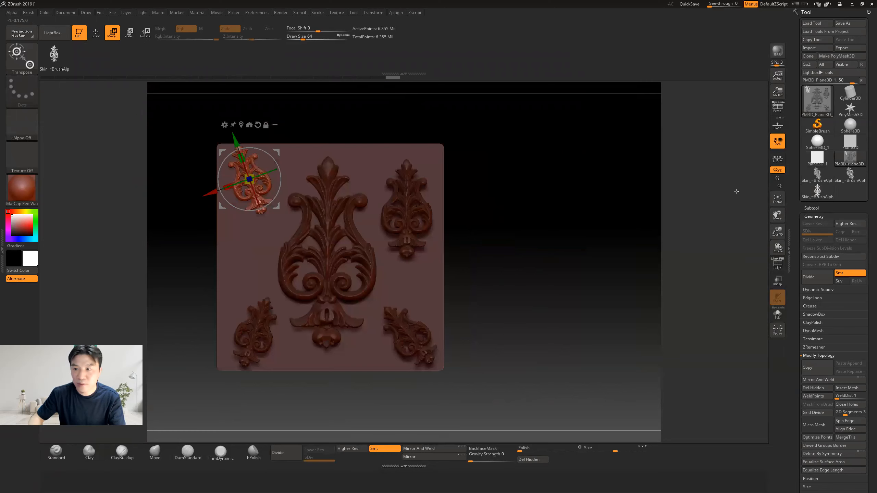
Expand the subtool list and undo the last three ornament insertions
left_click(812, 208)
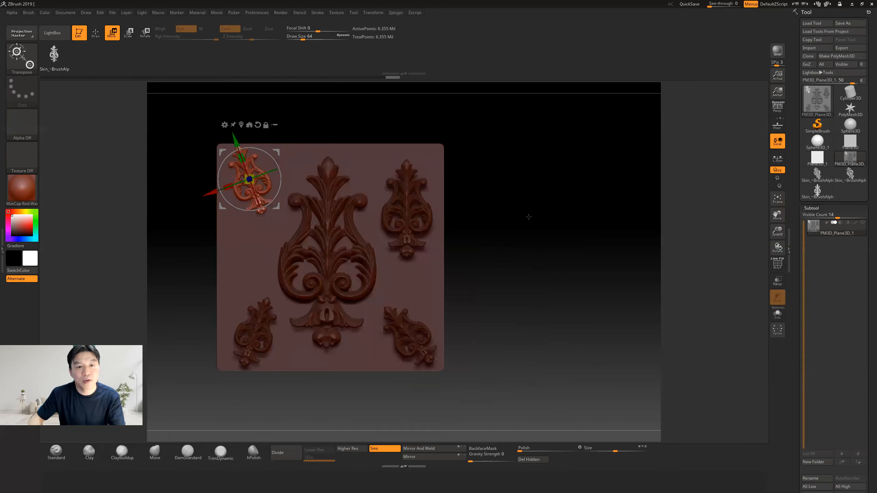
key("ctrl")
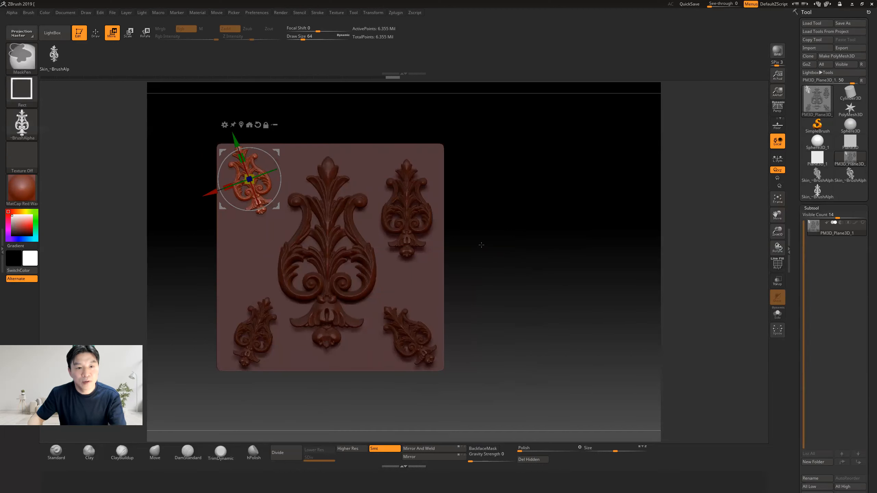
key("ctrl+z")
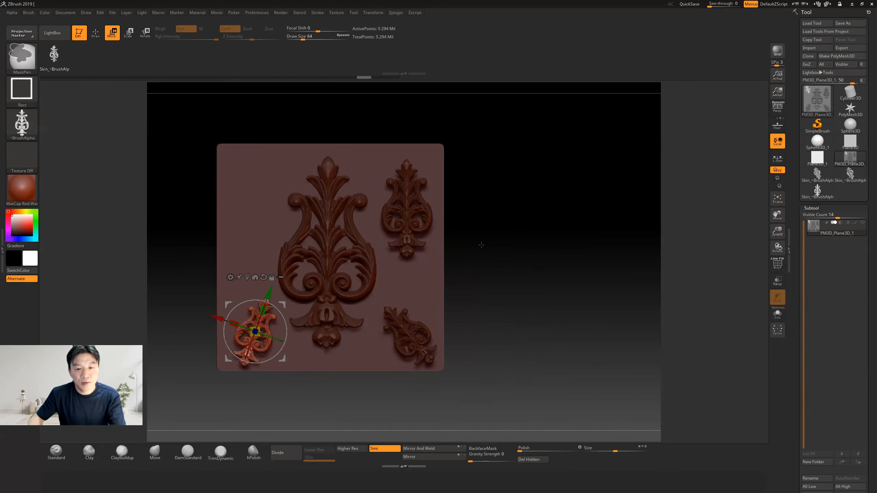
key("ctrl+z")
key("ctrl+z")
left_click_drag(503, 247, 421, 237)
left_click_drag(508, 238, 513, 222, "shift")
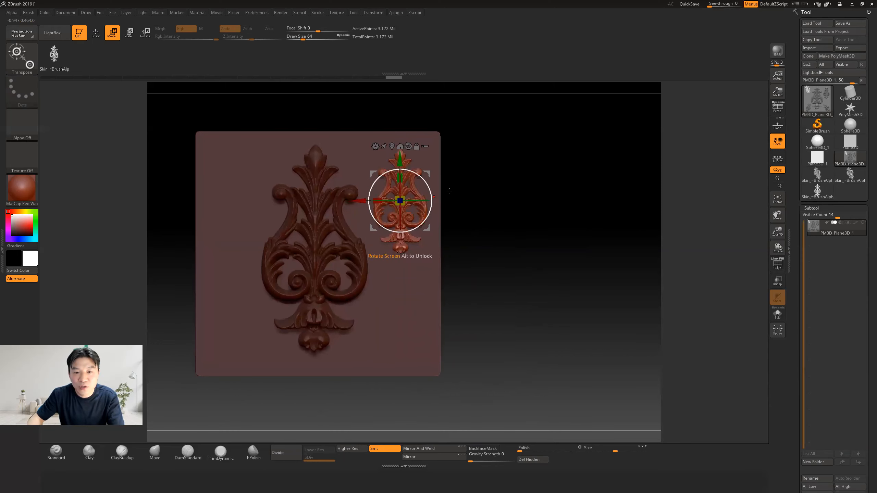
Copy the active subtool and move the small ornament slightly closer to the plane's upper-right corner
scroll(799, 252, "down", 5)
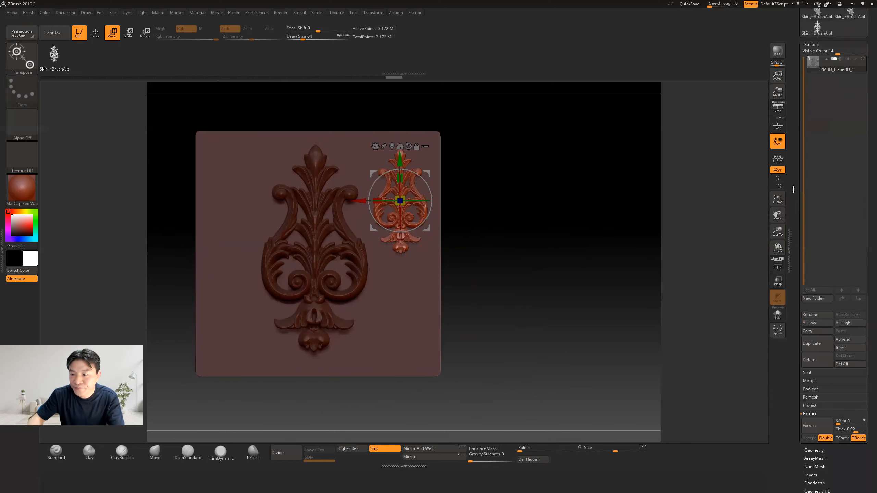
left_click(818, 276)
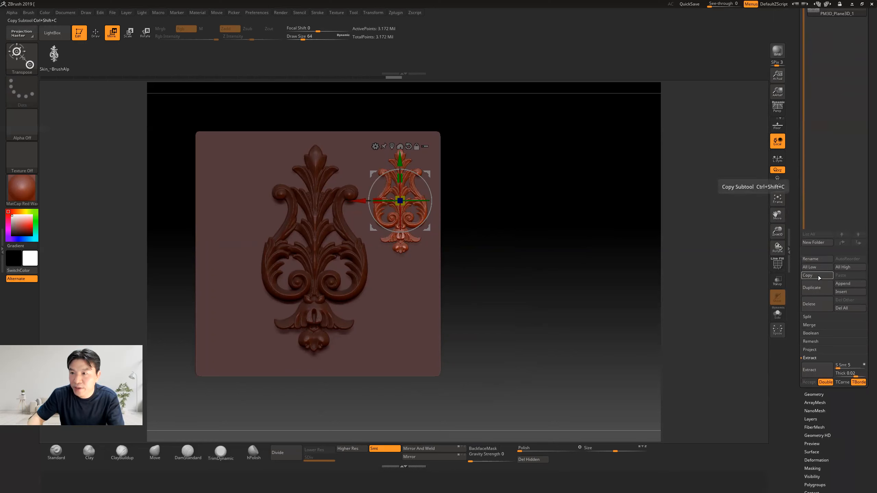
mouse_move(430, 174)
left_mouse_down()
mouse_move(431, 239)
mouse_move(434, 165)
left_mouse_up()
left_click_drag(795, 197, 786, 248)
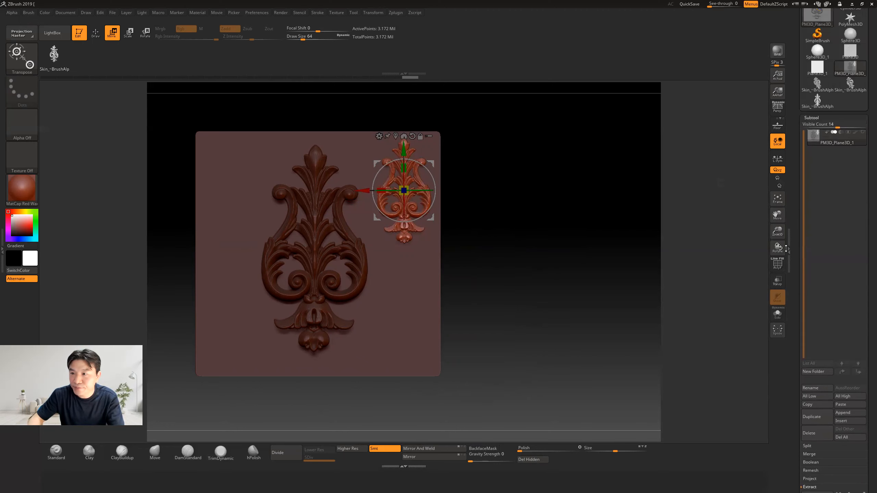
Copy and paste the PM3D_Plane3D_1 subtool, and delete the pasted PM3D_Plane3D_2 duplicate
mouse_move(821, 140)
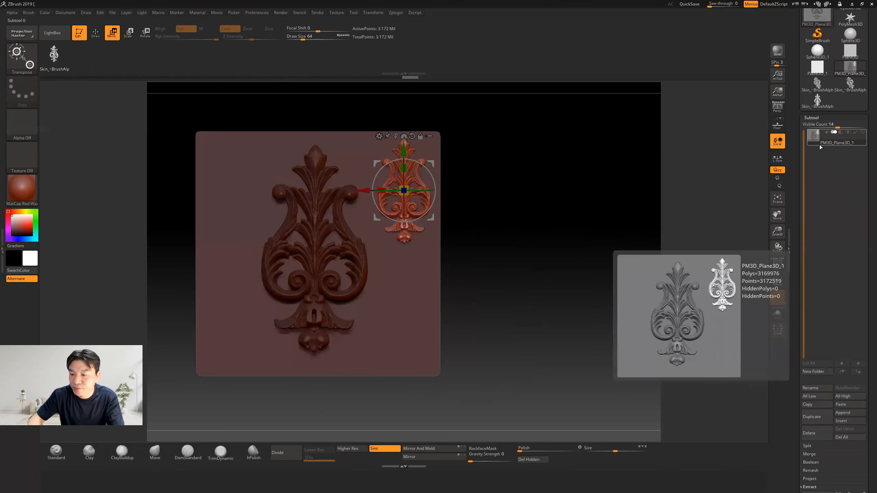
left_click(814, 408)
left_click(843, 407)
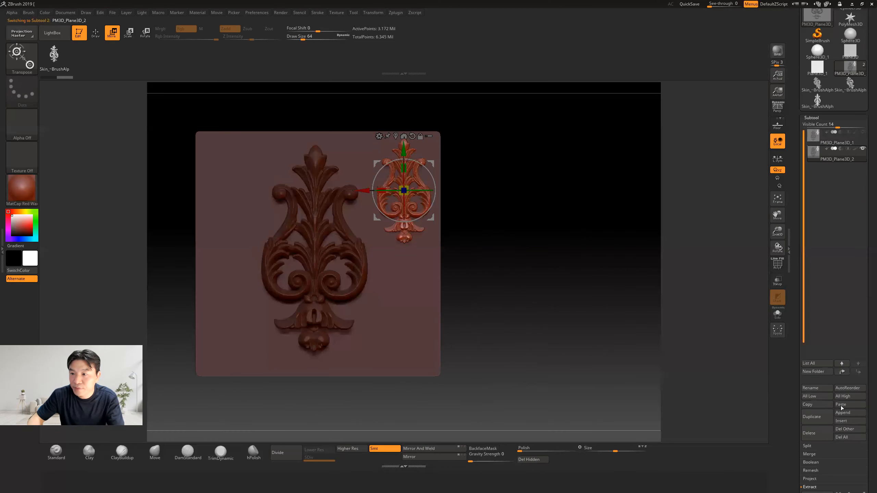
key("ctrl")
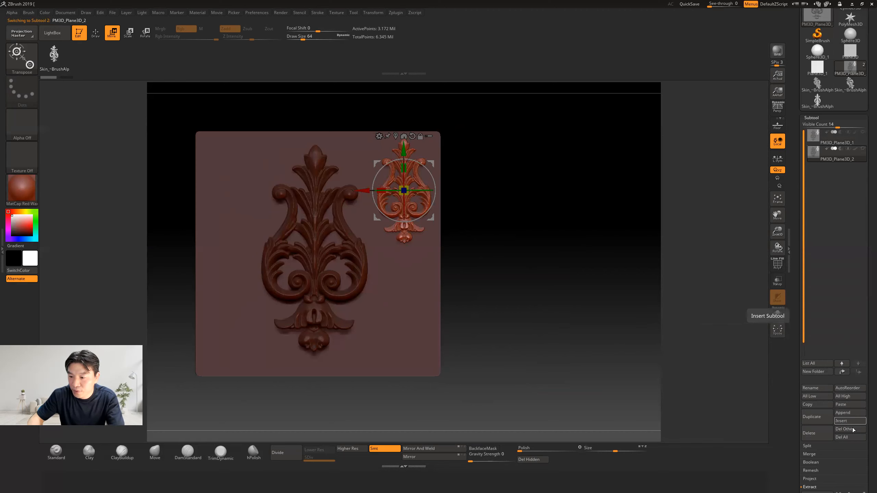
left_click(815, 433)
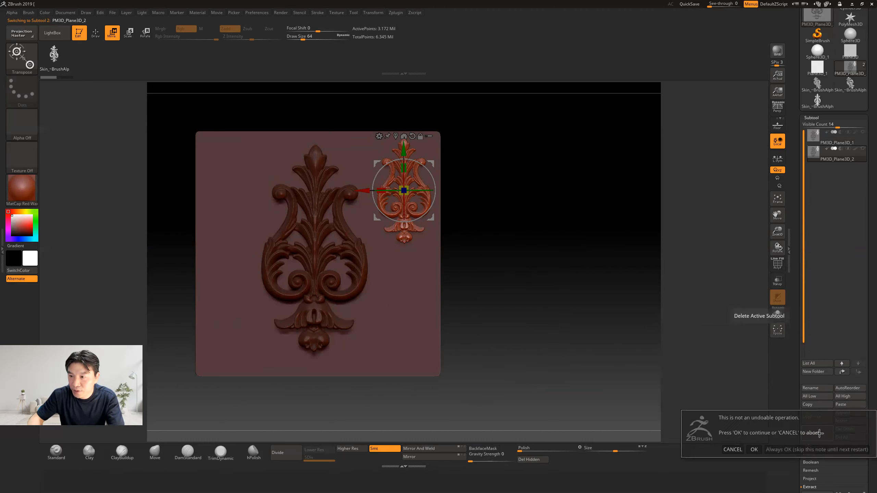
left_click(754, 449)
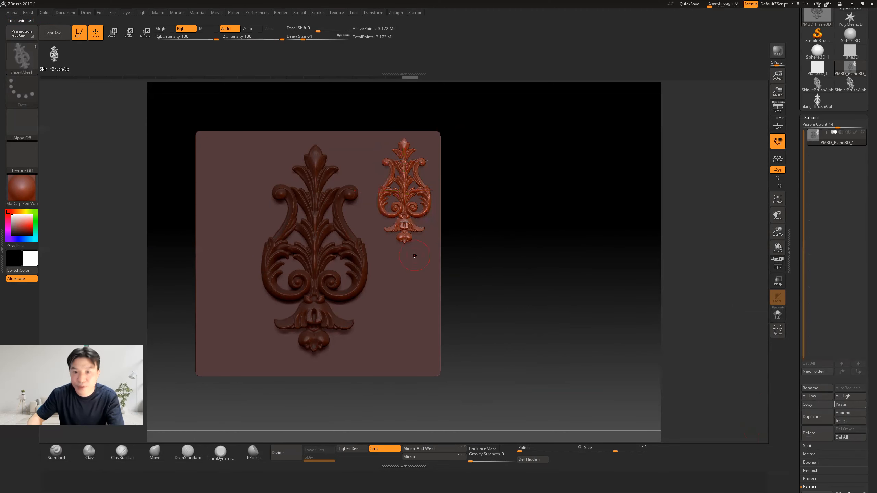
Insert another small ornament near the plane's lower-right corner and rotate it slightly in the front view
left_click_drag(489, 185, 454, 162)
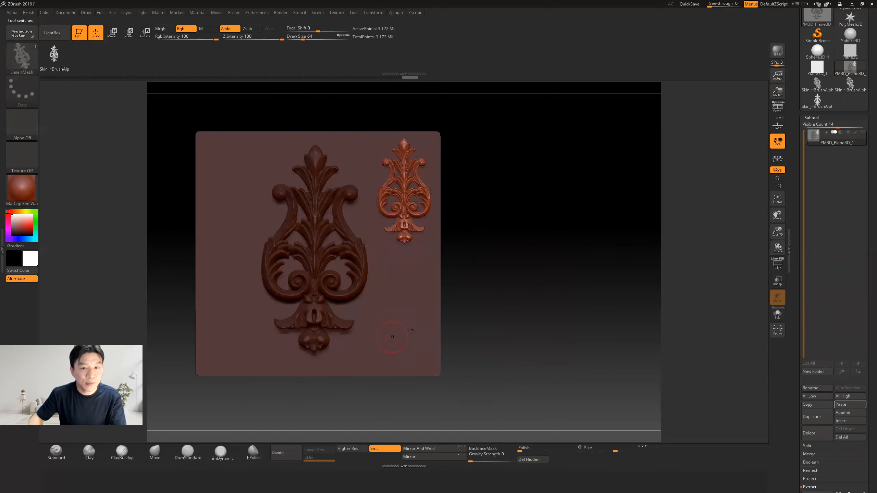
left_click_drag(400, 323, 397, 368)
key("w")
mouse_move(501, 268)
left_mouse_down()
mouse_move(501, 282)
mouse_move(497, 273)
left_mouse_up()
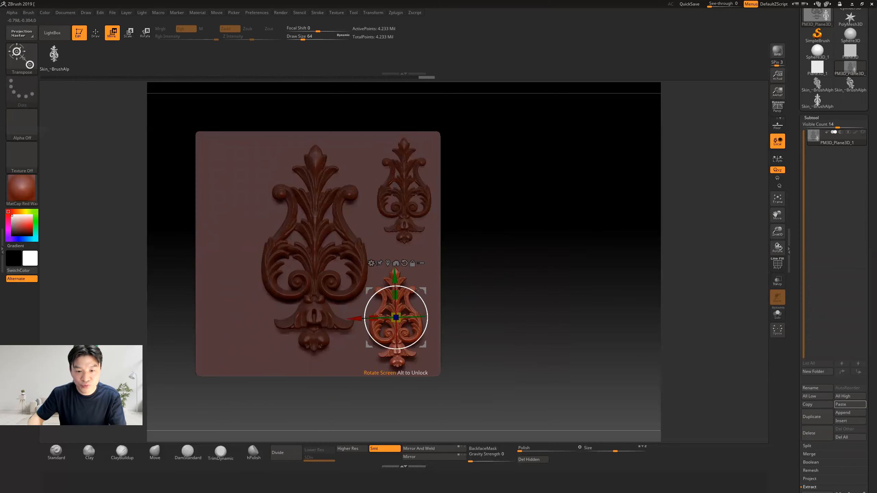
left_click_drag(420, 290, 420, 290)
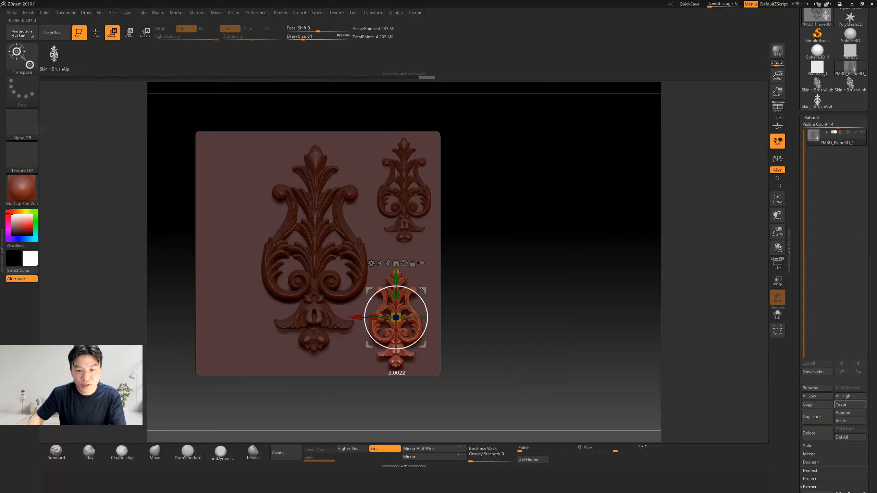
left_click_drag(453, 255, 409, 343)
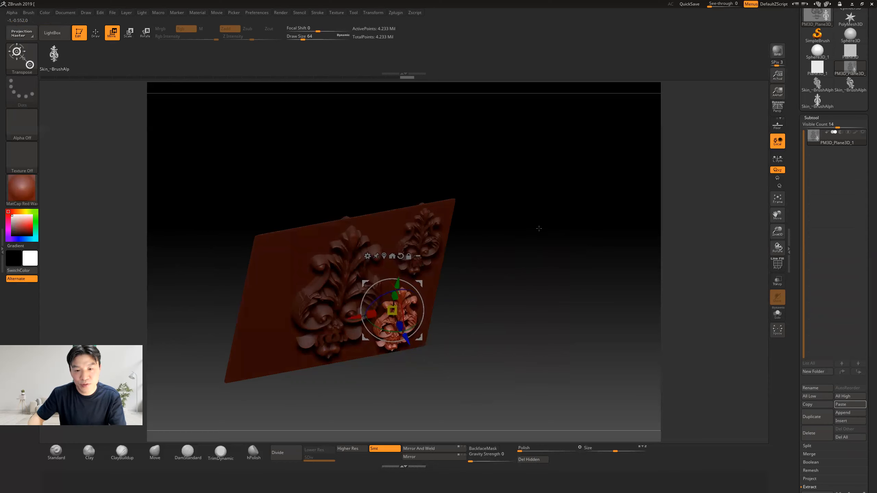
left_click_drag(540, 228, 536, 211, "shift")
Return to Draw mode and clear the mask so the plane and all ornaments are unmasked
key("q")
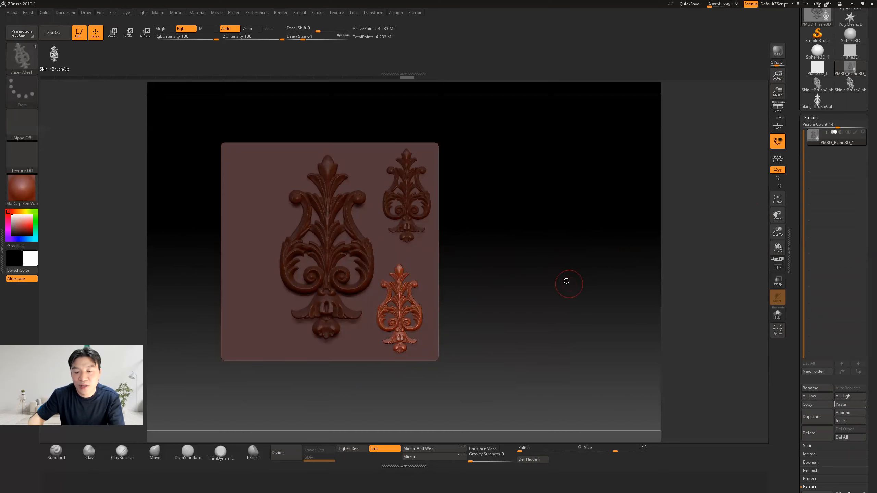
left_click(415, 189, "alt")
left_click_drag(529, 248, 525, 253)
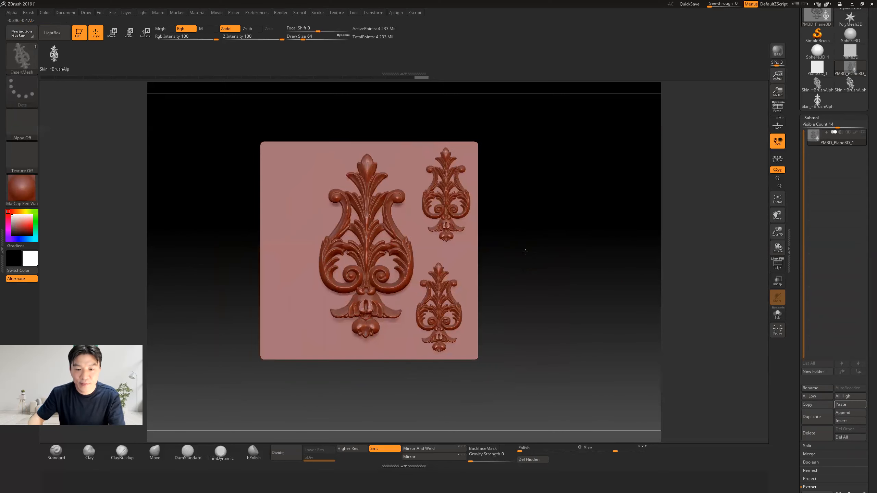
Display the PolyFrame to inspect the polygroups of the plane and ornaments up close, and hide it again
left_click(778, 267)
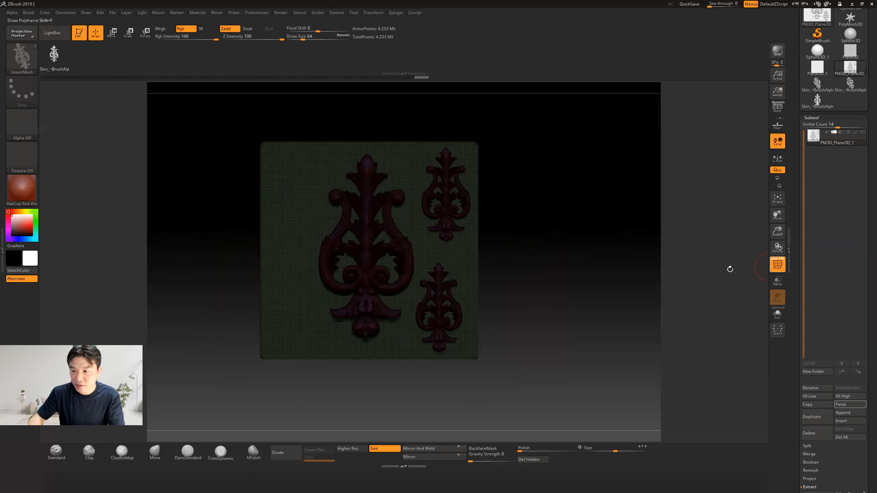
left_click_drag(609, 246, 677, 256, "alt")
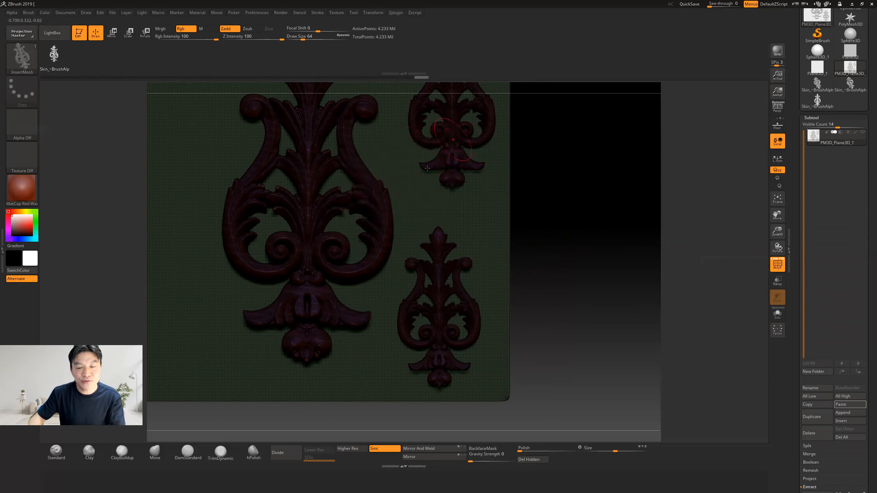
left_click_drag(567, 244, 521, 232, "alt")
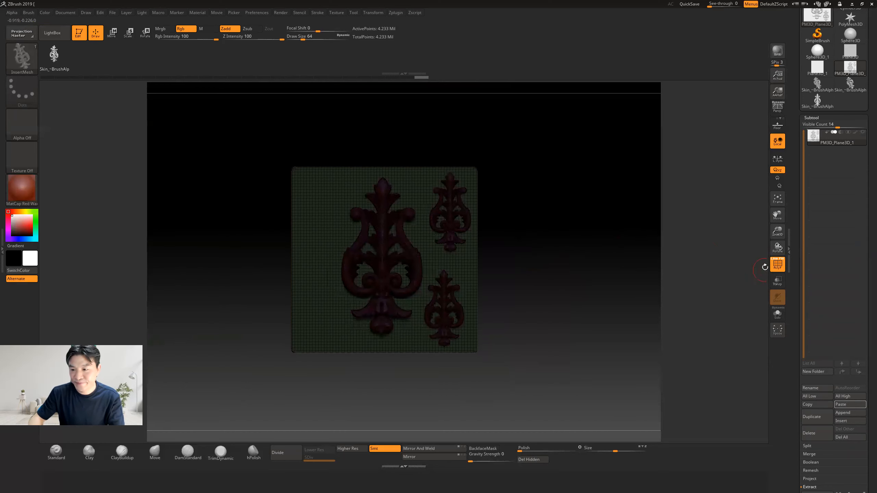
left_click(778, 264)
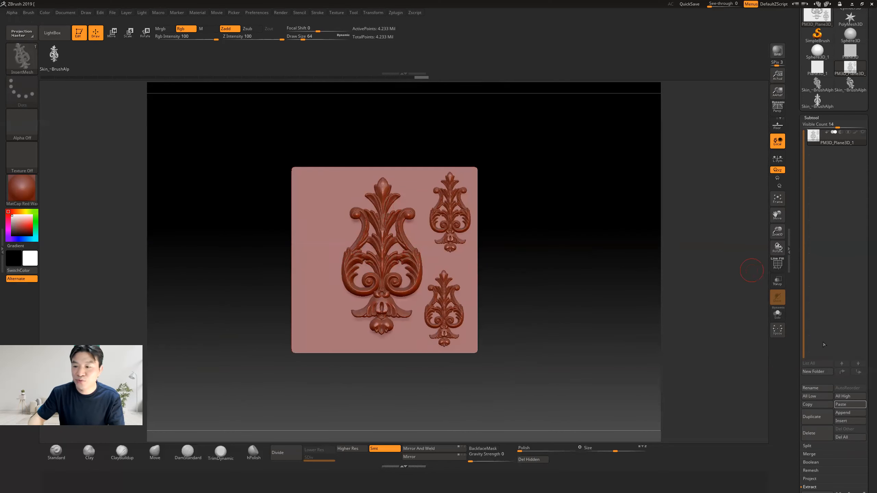
Split the PM3D_Plane3D_1 mesh into separate subtools by polygroup with Groups Split
left_click_drag(797, 381, 796, 321)
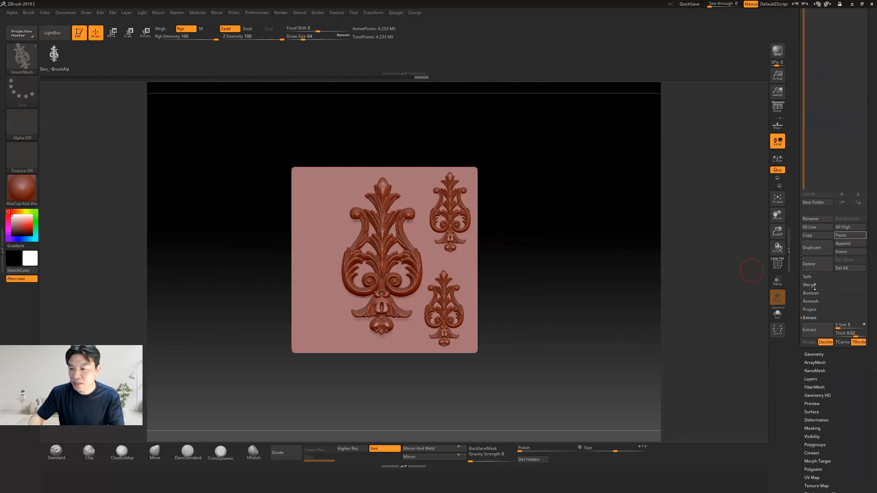
left_click(807, 277)
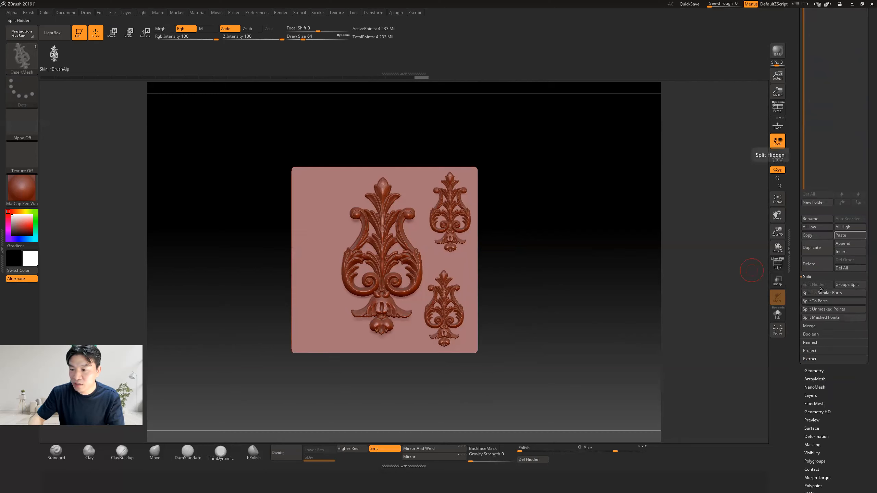
left_click(849, 285)
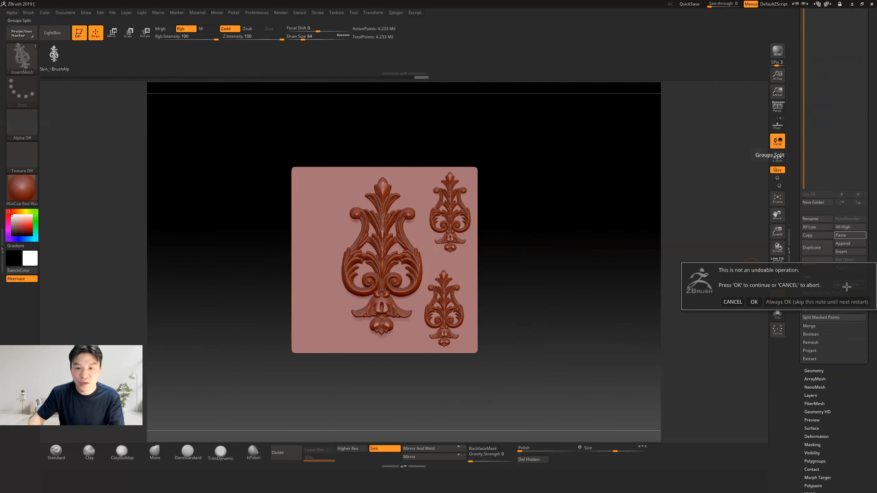
left_click(755, 302)
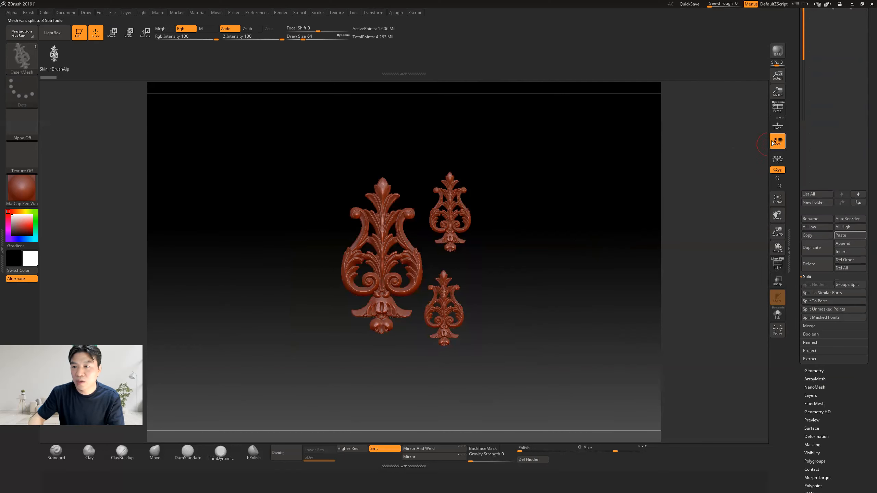
Delete the PM3D_Plane3D_3 subtool from the split parts
scroll(823, 150, "up", 5)
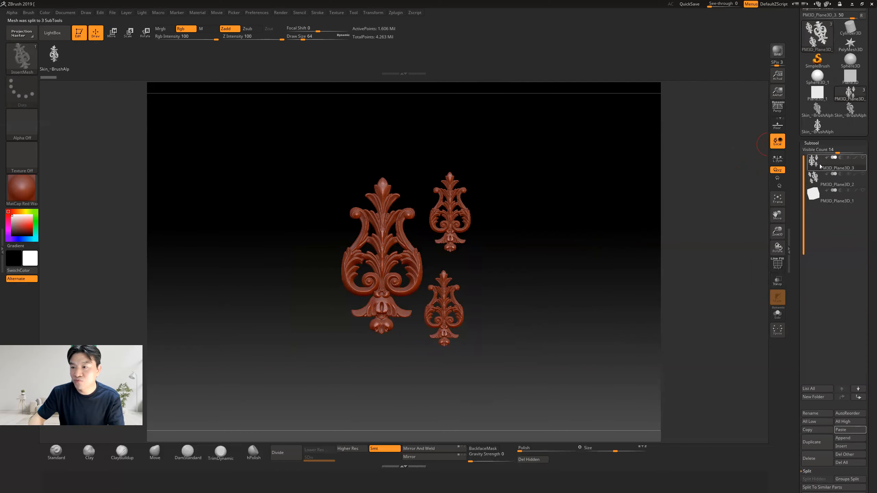
mouse_move(822, 171)
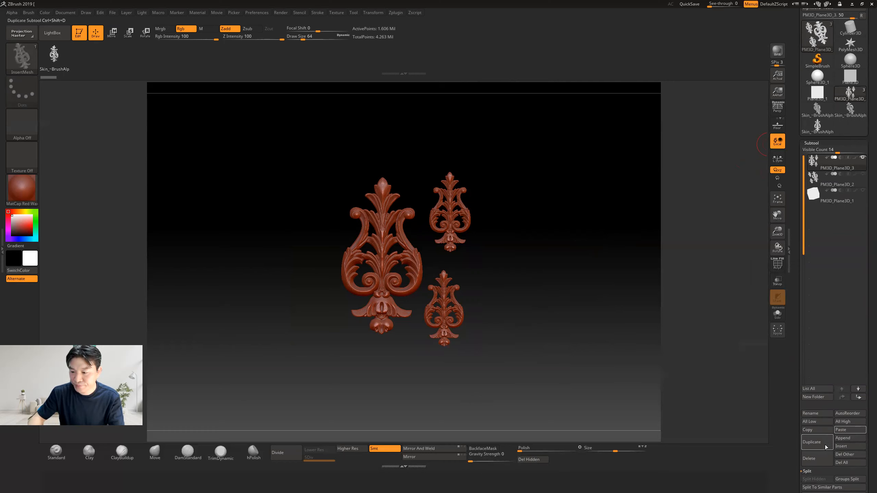
left_click(816, 459)
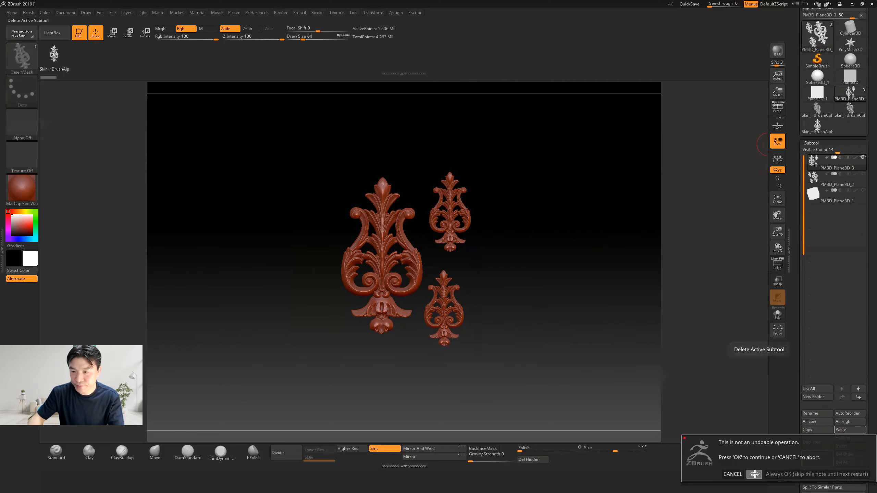
left_click(754, 474)
Examine the remaining PM3D_Plane3D_2 ornament part from other angles and select the PM3D_Plane3D_1 subtool
left_click(839, 183)
left_click(837, 166)
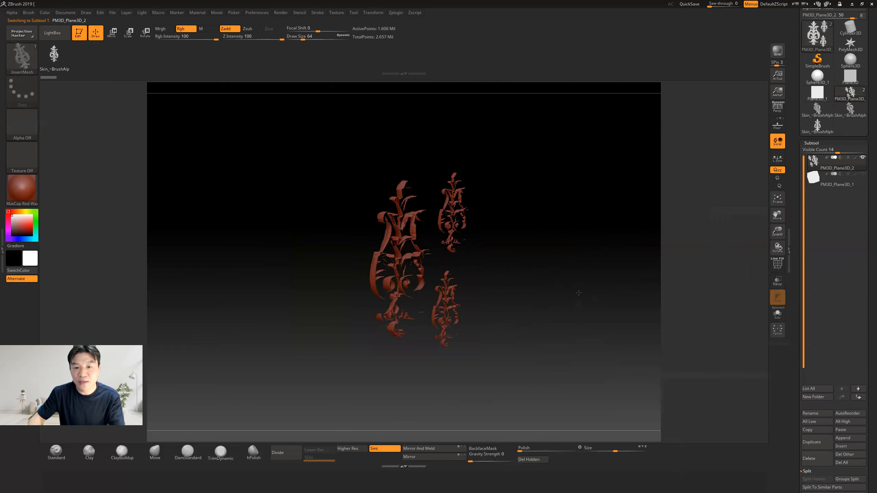
left_click_drag(608, 293, 577, 300)
left_click(828, 184)
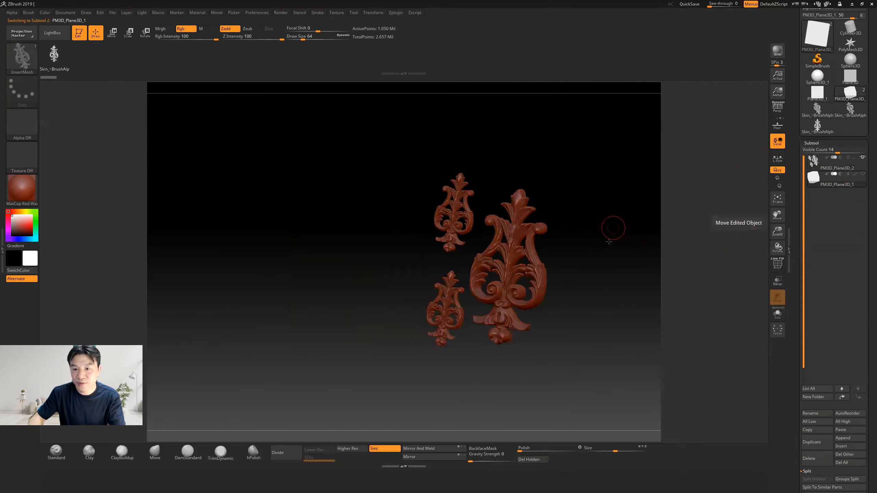
Turn on Double display for the PM3D_Plane3D_1 subtool and snap the model to a straight front view
left_click_drag(670, 248, 620, 242)
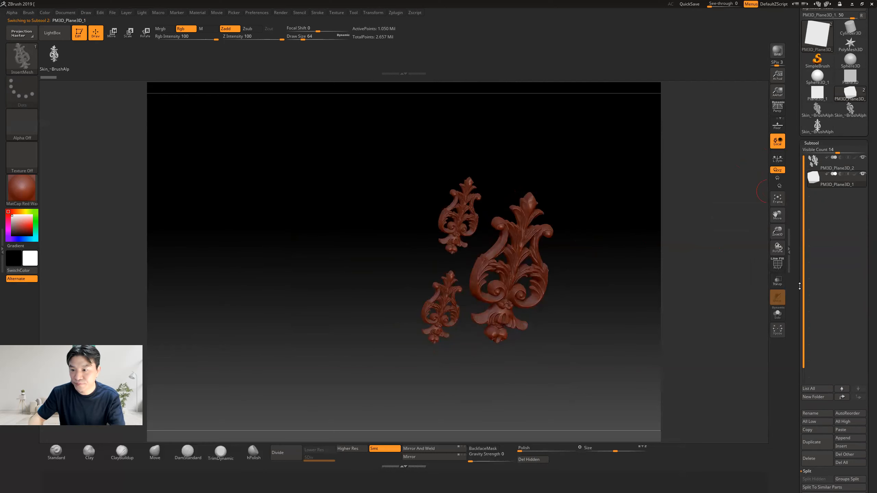
left_click_drag(800, 292, 797, 209)
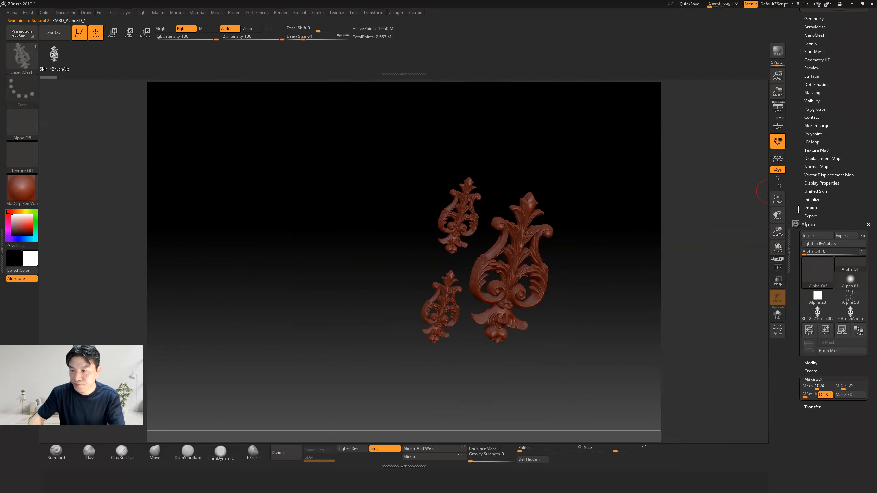
left_click(820, 183)
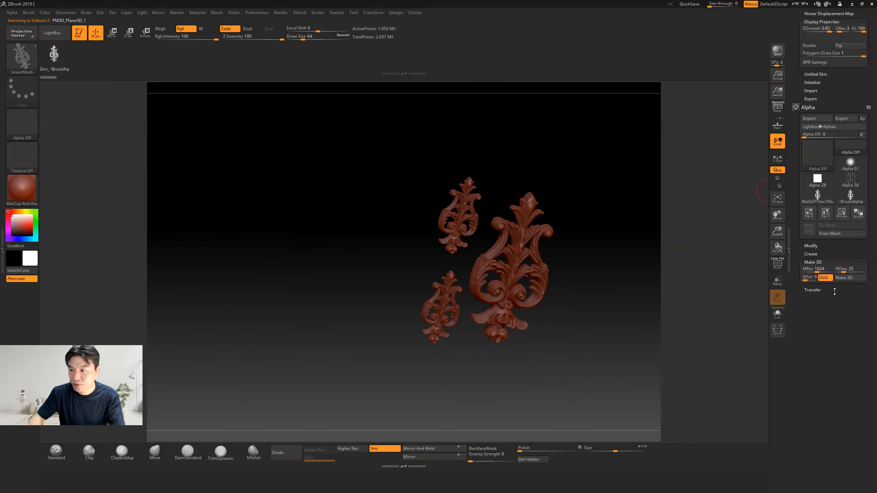
left_click_drag(838, 302, 838, 319)
left_click(817, 171)
left_click_drag(635, 286, 632, 284, "shift")
left_click_drag(676, 252, 528, 244, "alt")
Select the PM3D_Plane3D_2 ornaments and move them sideways toward the middle of the plane, then return to Draw mode
left_click(432, 244, "alt")
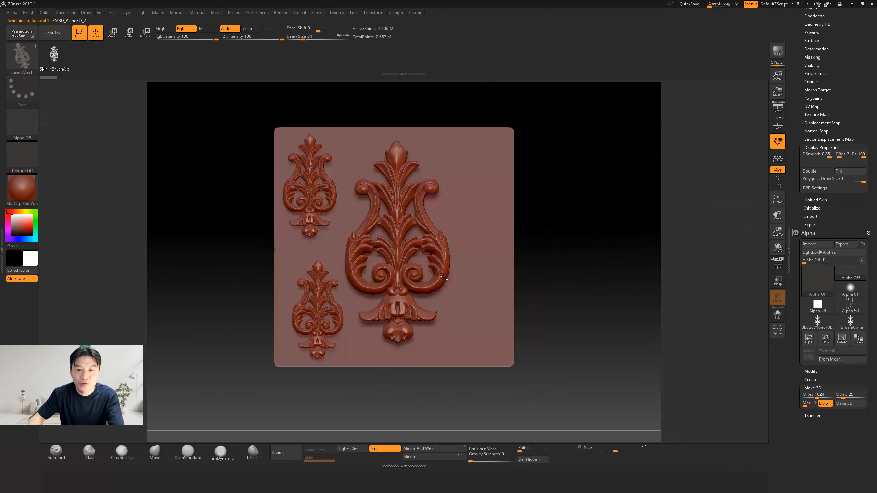
left_click(498, 221, "alt")
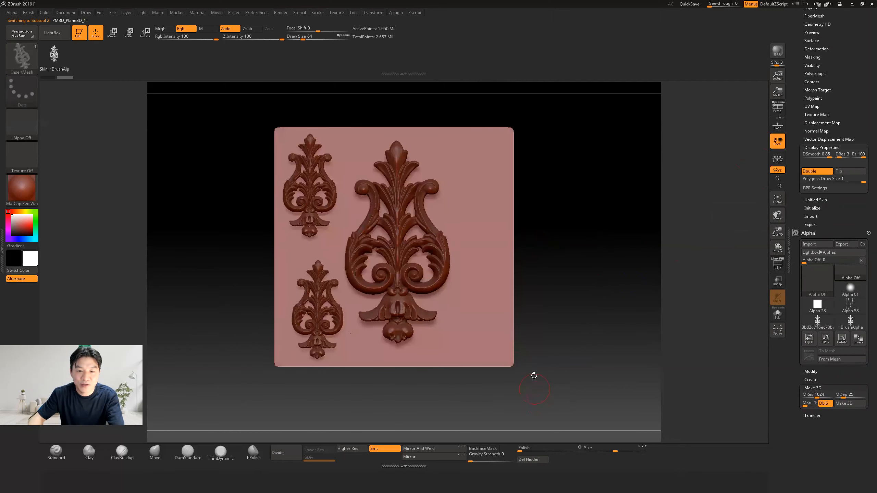
left_click(438, 245, "alt")
left_click(112, 33)
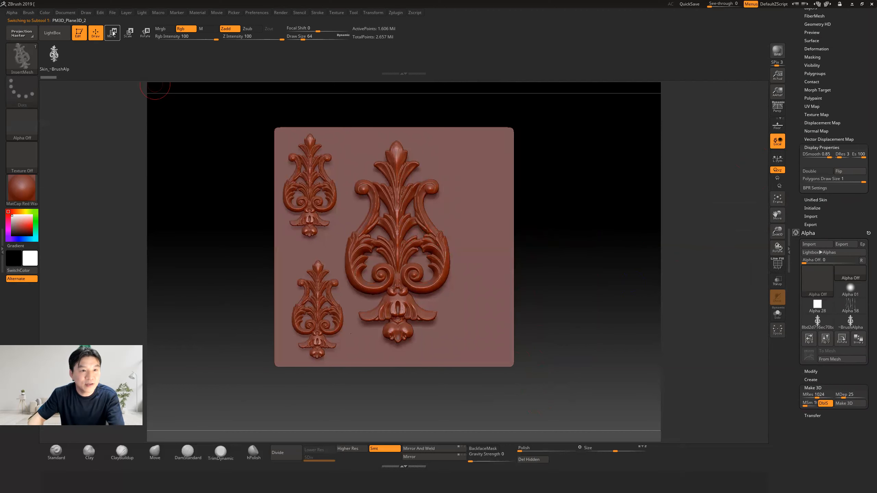
left_click_drag(529, 193, 554, 192)
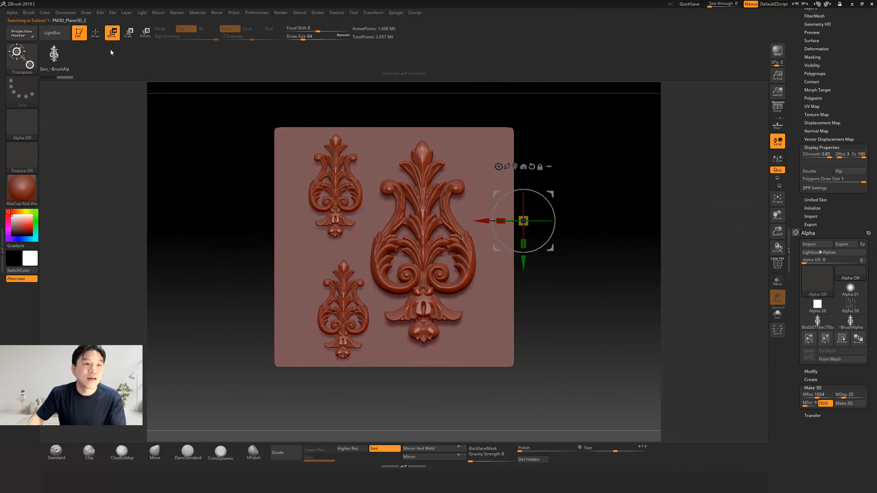
key("q")
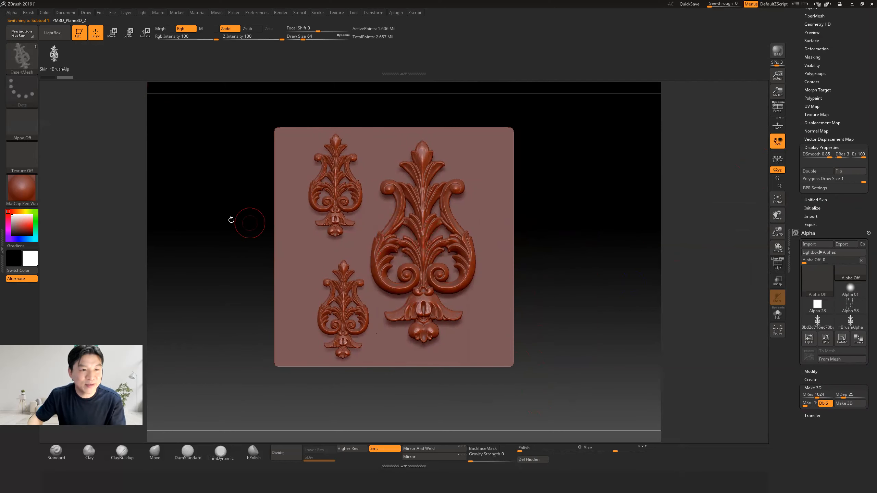
Choose the Gold material with Mrgb enabled and fill the ornament subtool with it
left_click(23, 188)
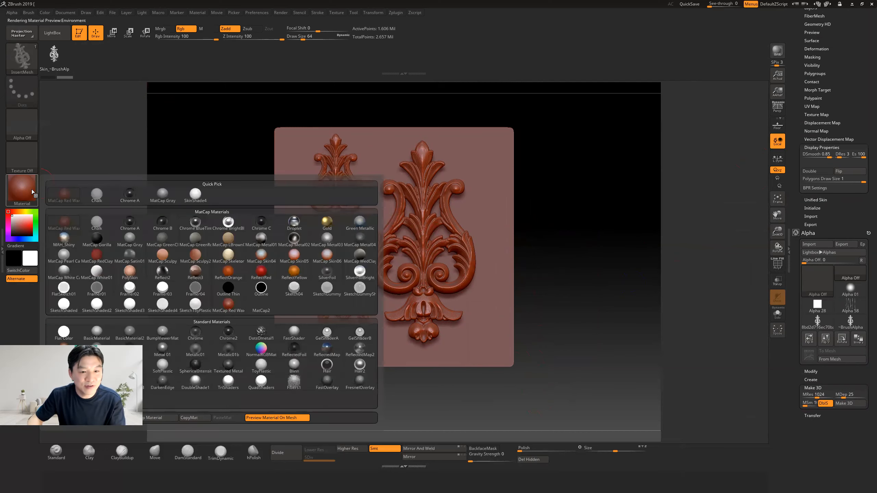
left_click(326, 222)
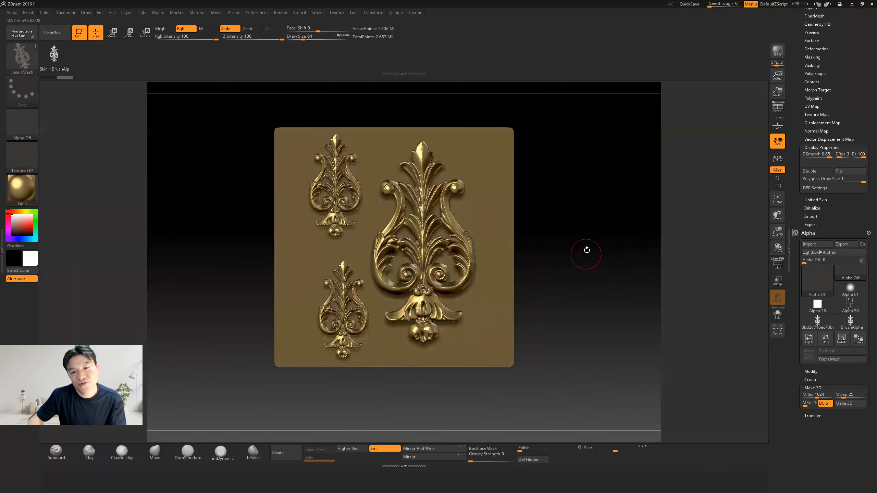
left_click(160, 29)
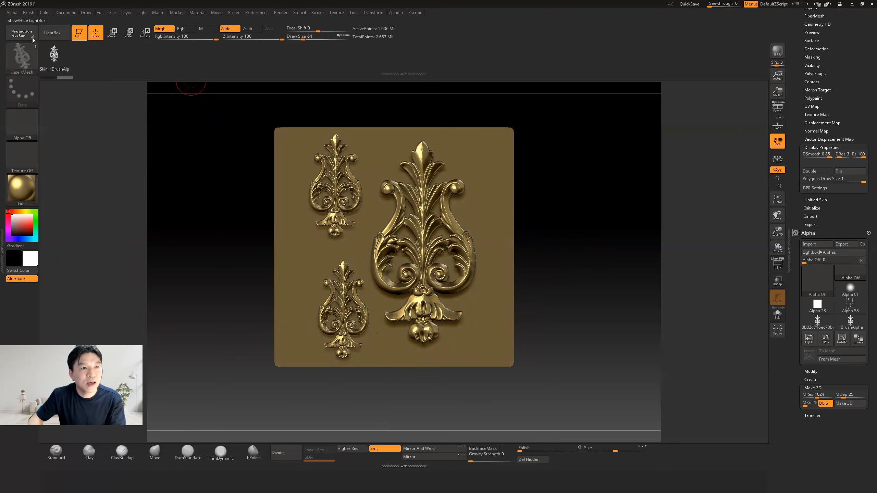
left_click(45, 13)
left_click(60, 159)
Select the PM3D_Plane3D_1 plane and switch the active material to MatCap Red Wax to contrast with the gold ornaments
left_click(497, 170, "alt")
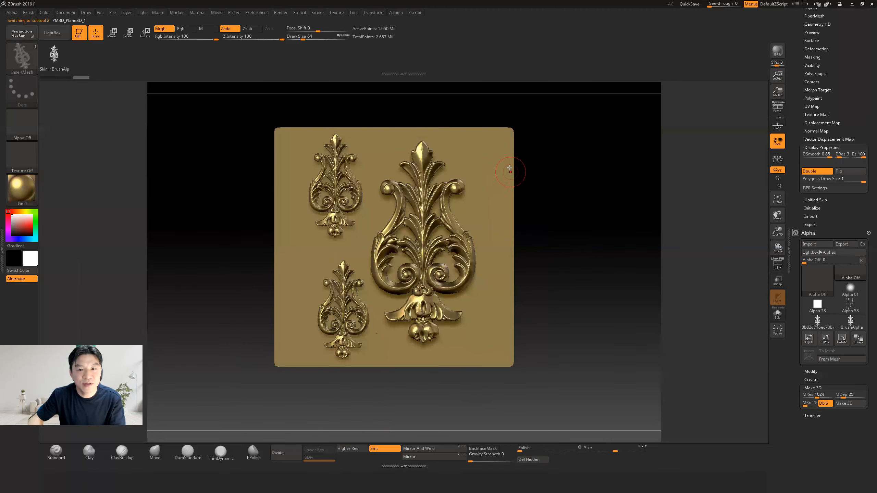
left_click(21, 189)
left_click(63, 194)
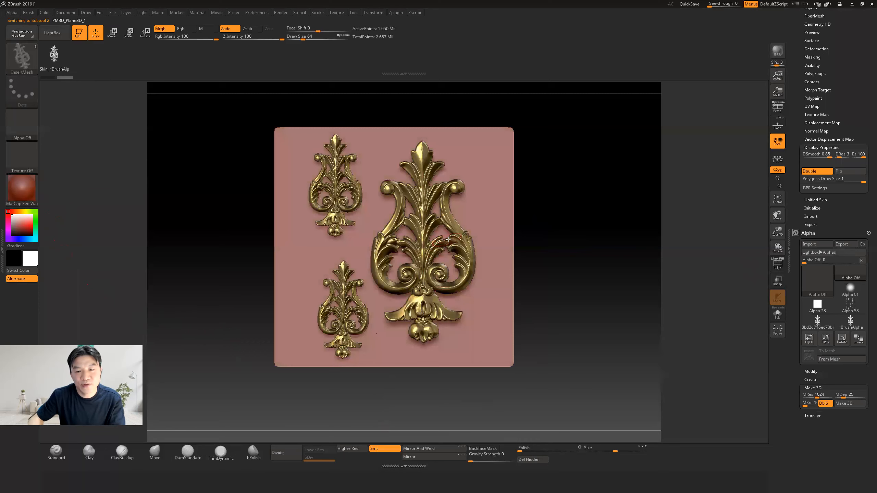
left_click_drag(580, 209, 545, 203)
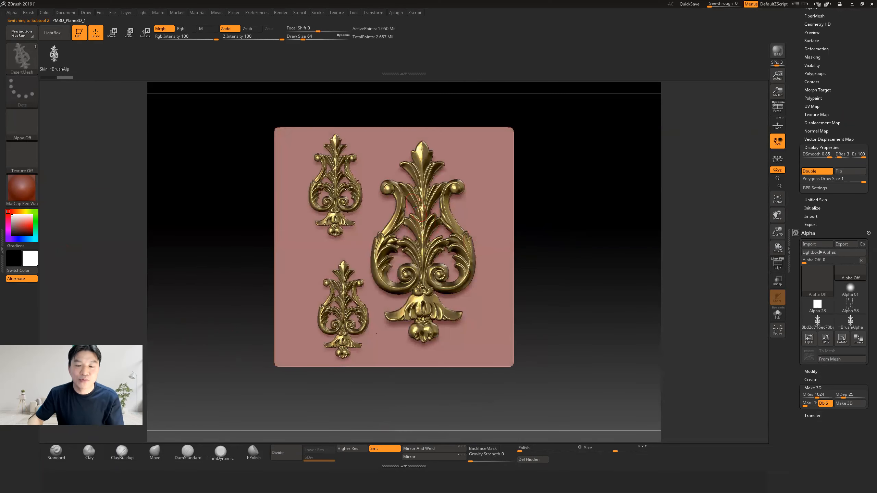
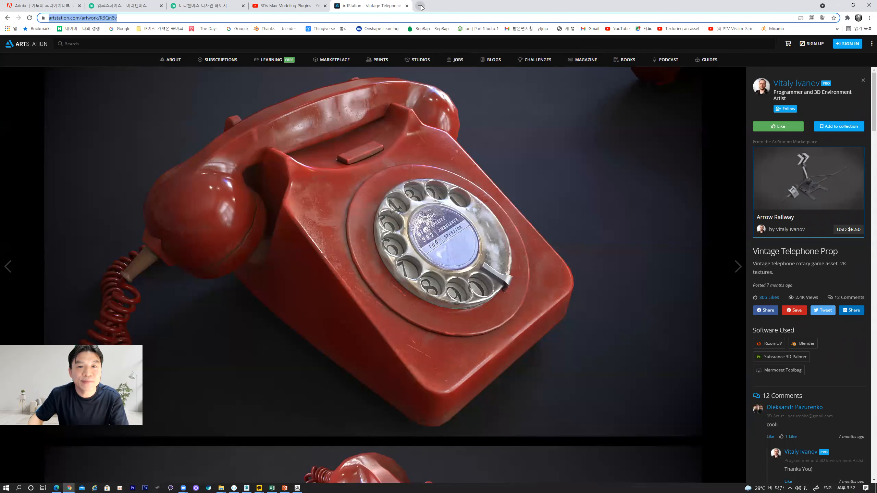
Switch to the web browser, search Google for "alpha brush" in a new tab, and show all image results
left_click(420, 6)
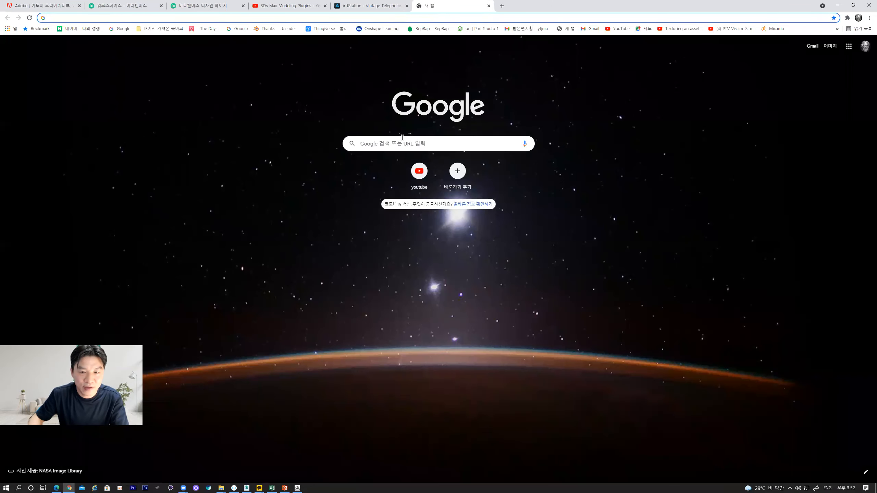
left_click(402, 138)
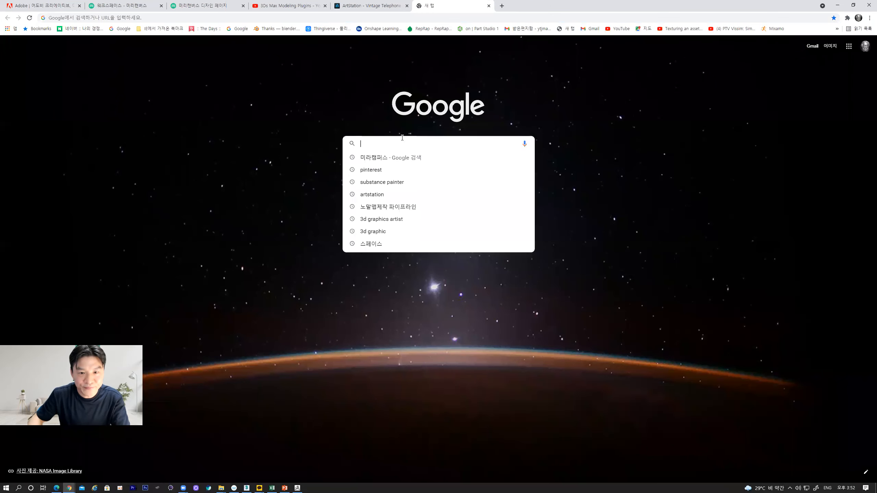
type("d")
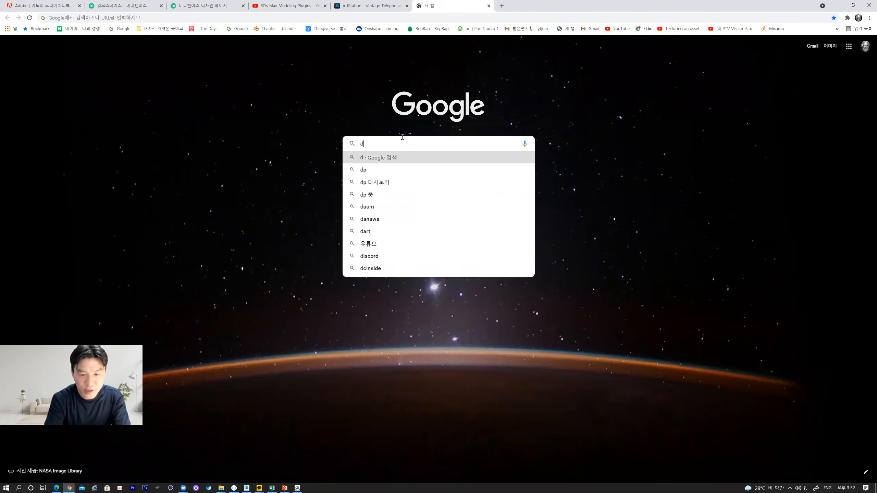
key("BackSpace")
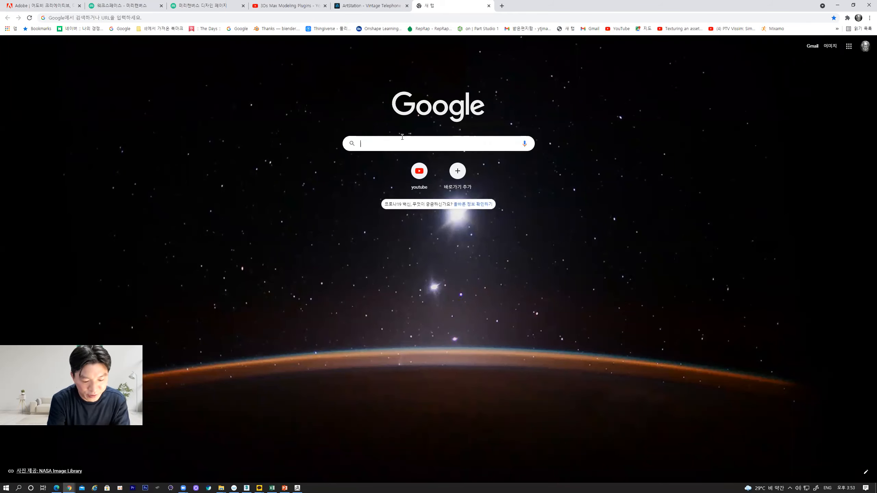
type("alpha")
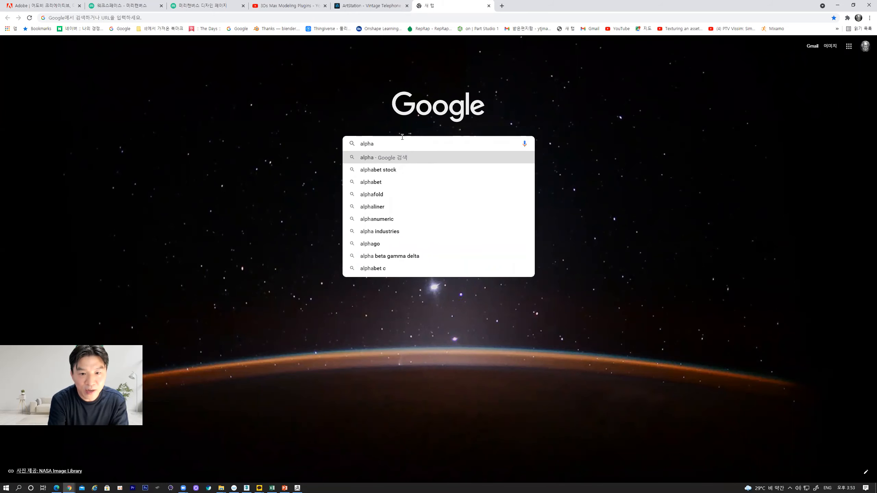
type(" b")
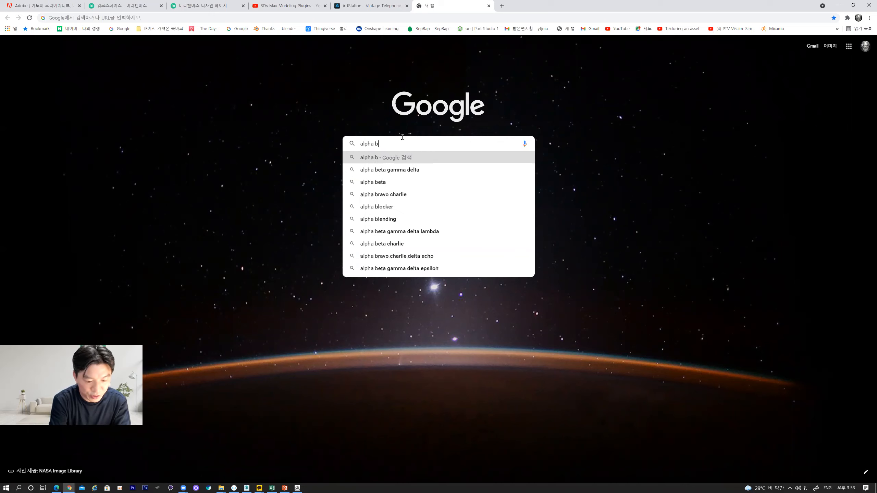
type("rush")
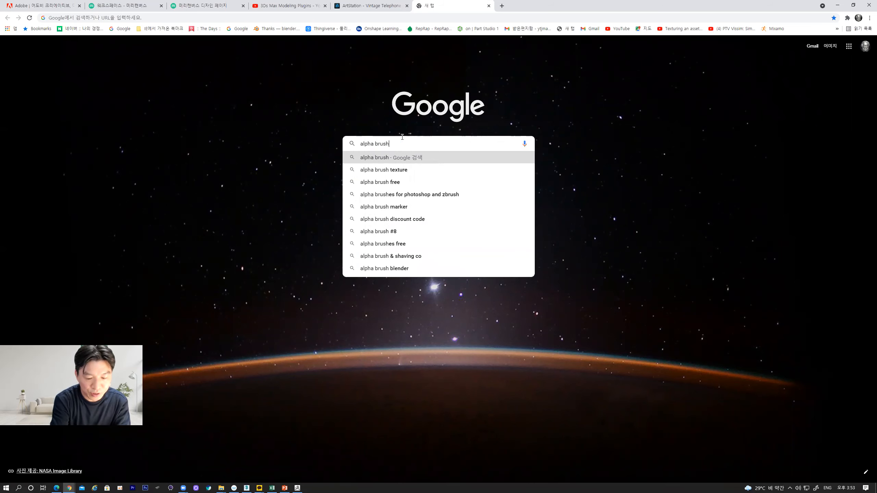
key("Return")
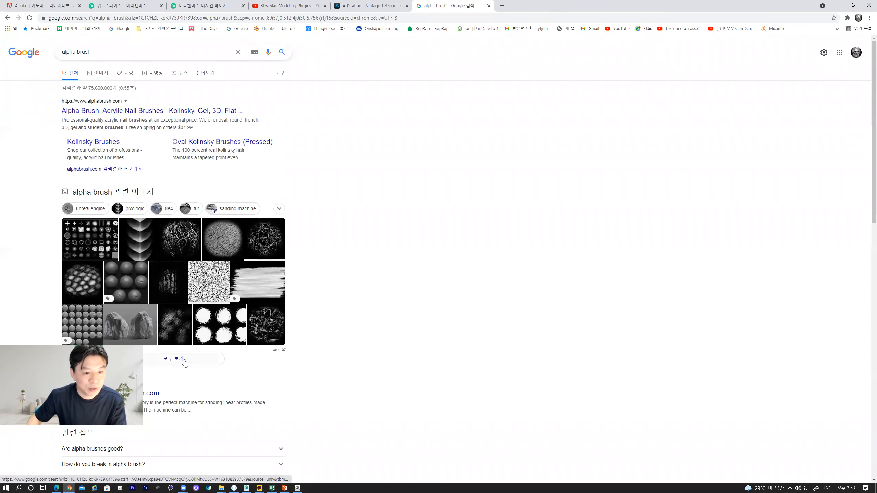
left_click(215, 363)
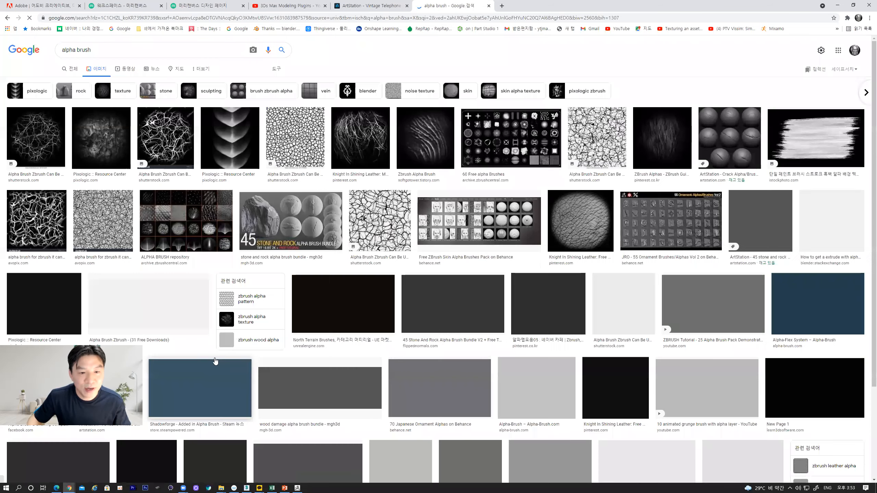
Look through the alpha brush image results for usable grayscale alphas and open the related search "blender alpha brushes"
scroll(570, 354, "down", 2)
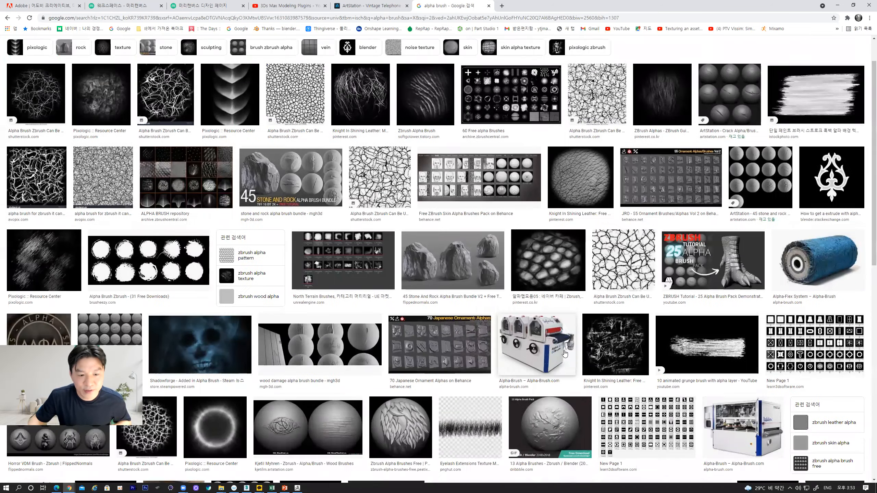
scroll(559, 351, "down", 7)
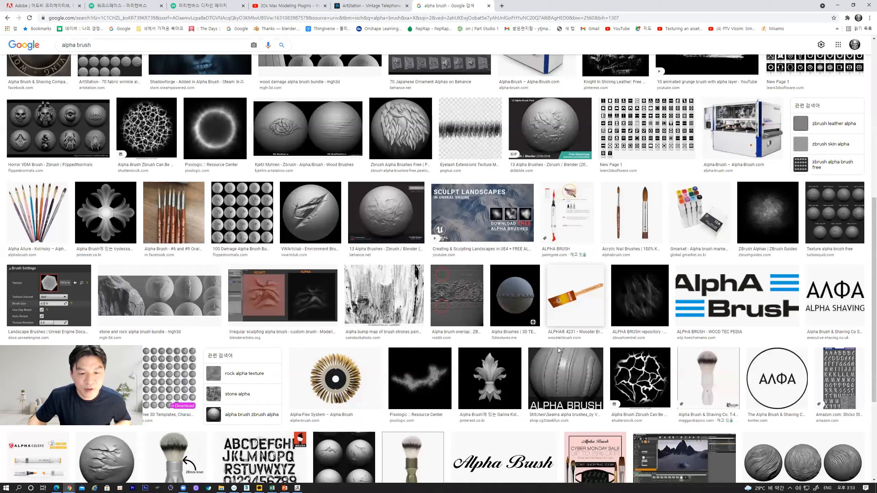
scroll(558, 349, "down", 4)
scroll(556, 349, "down", 6)
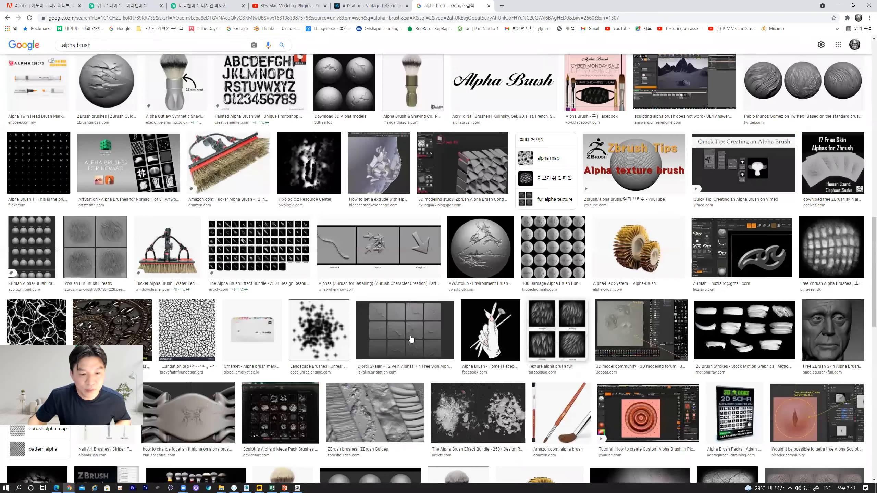
scroll(411, 340, "down", 4)
scroll(413, 341, "down", 4)
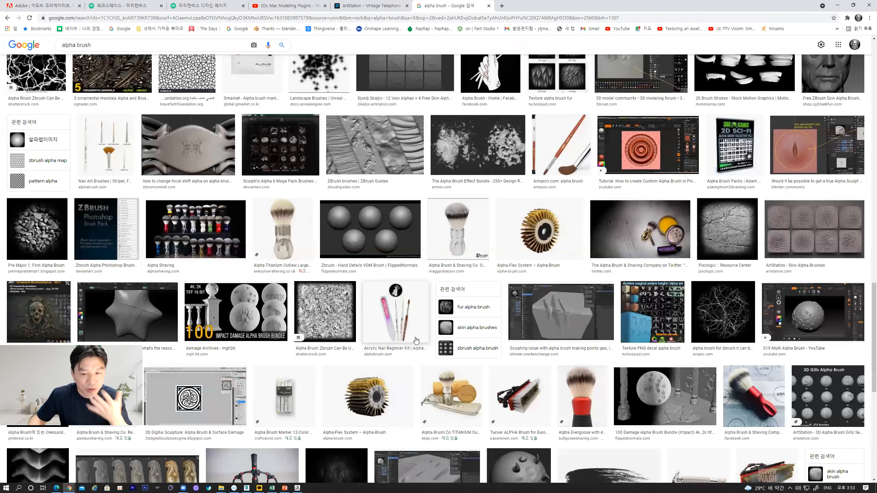
scroll(416, 342, "down", 4)
scroll(416, 342, "down", 4)
scroll(416, 344, "down", 4)
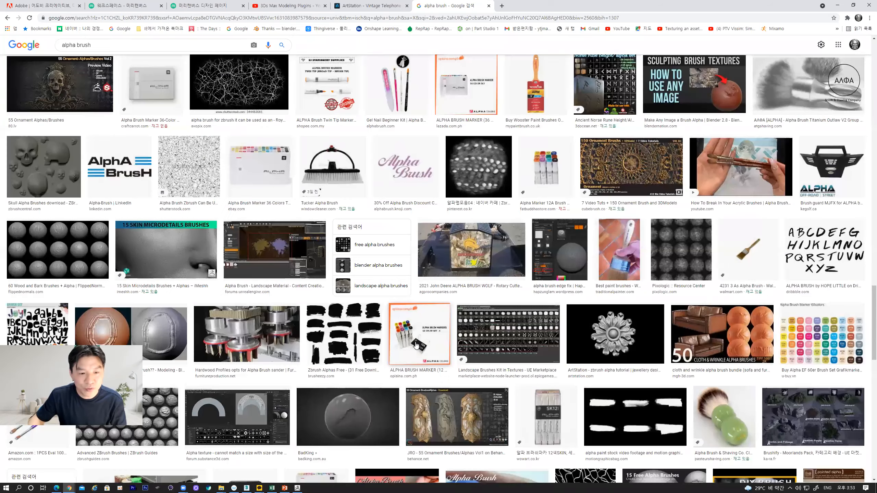
scroll(416, 345, "down", 4)
scroll(416, 345, "down", 10)
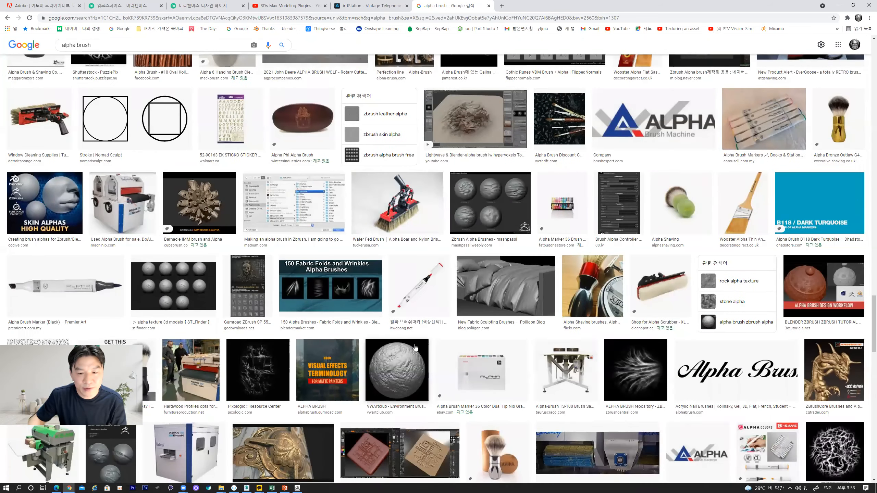
scroll(414, 346, "down", 3)
scroll(412, 343, "down", 10)
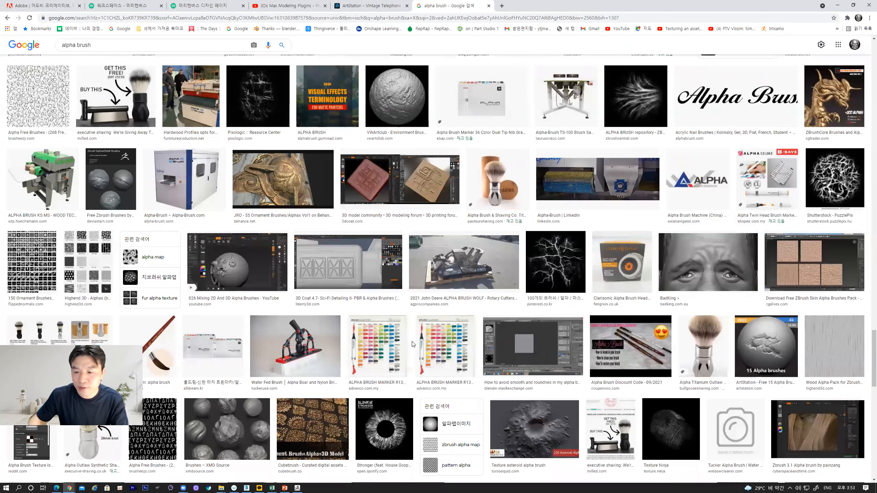
scroll(414, 348, "down", 5)
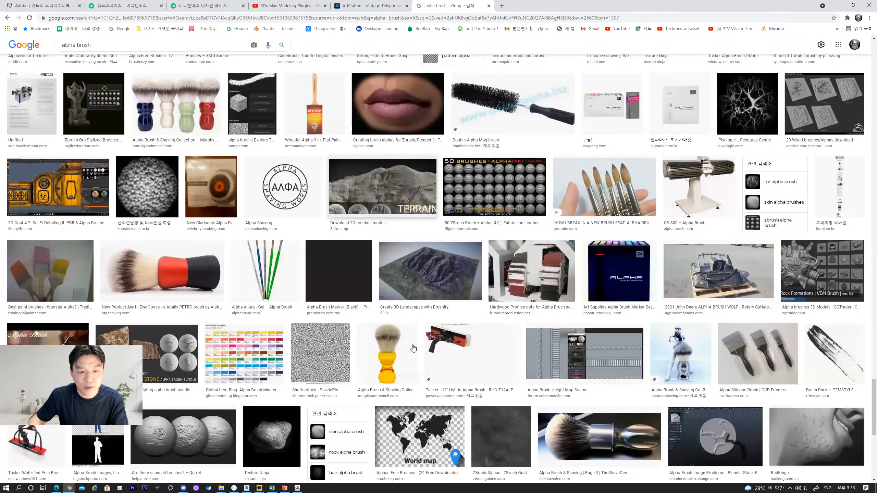
scroll(413, 348, "down", 4)
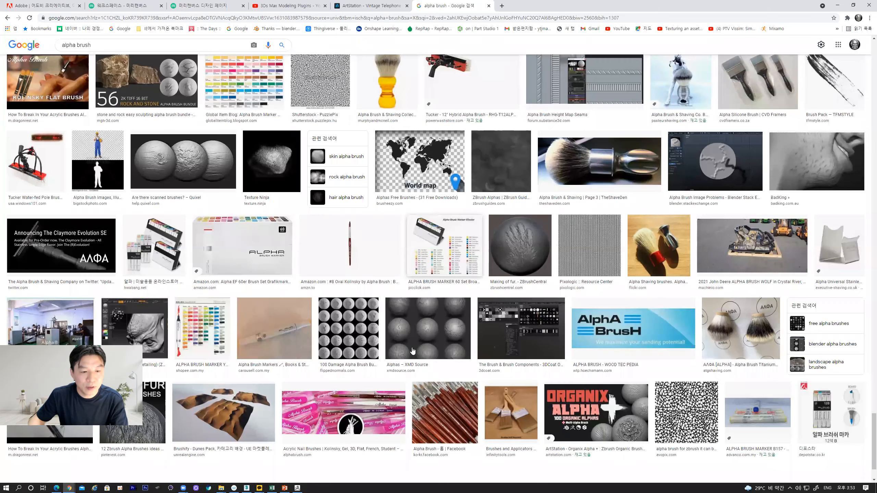
scroll(412, 351, "down", 2)
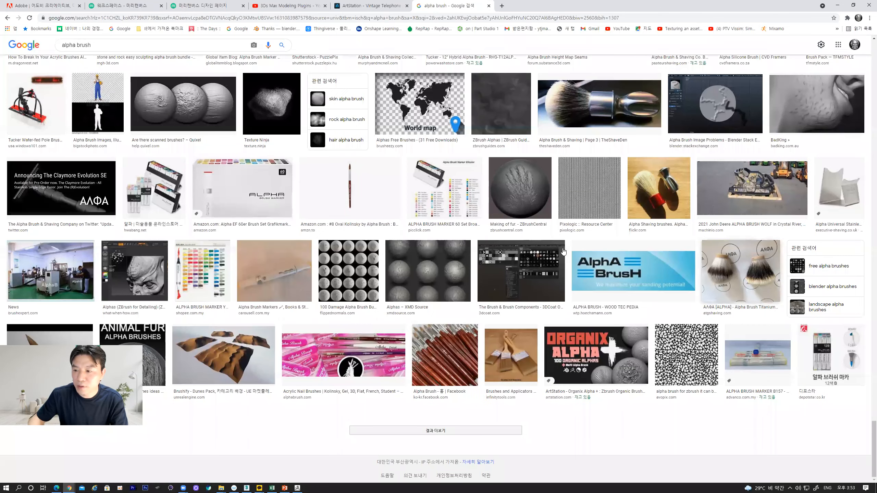
left_click(826, 288)
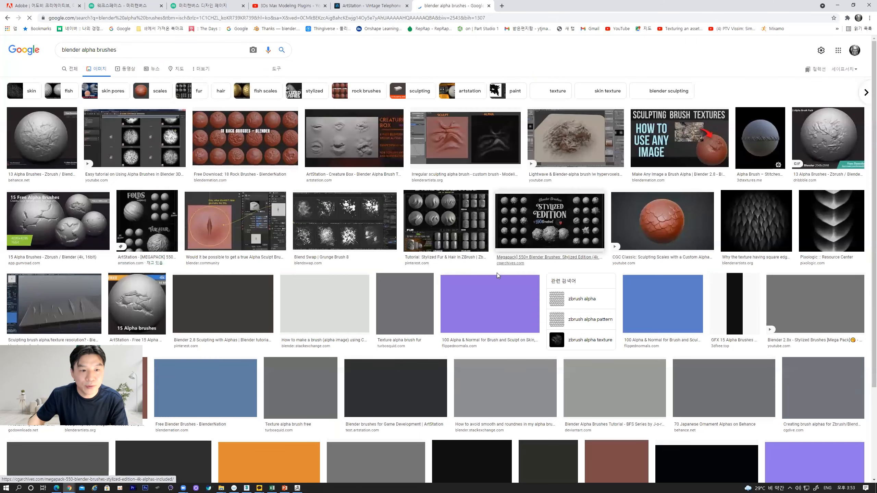
scroll(403, 291, "down", 4)
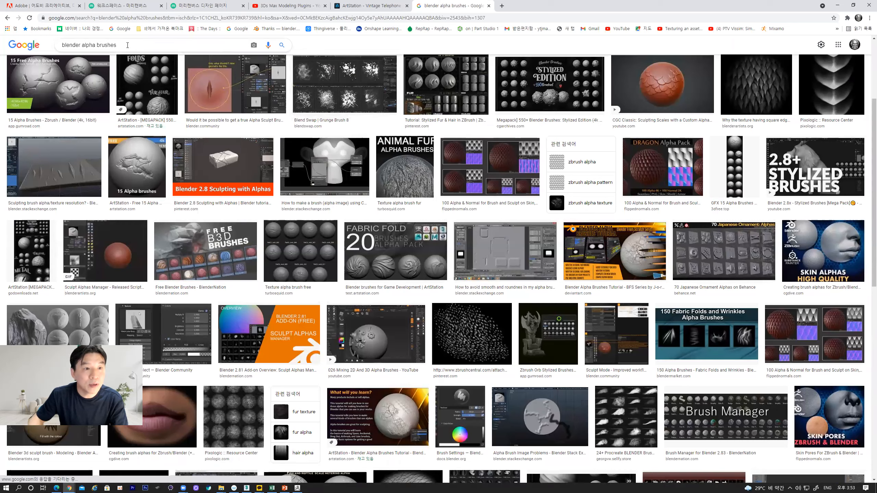
left_click(128, 48)
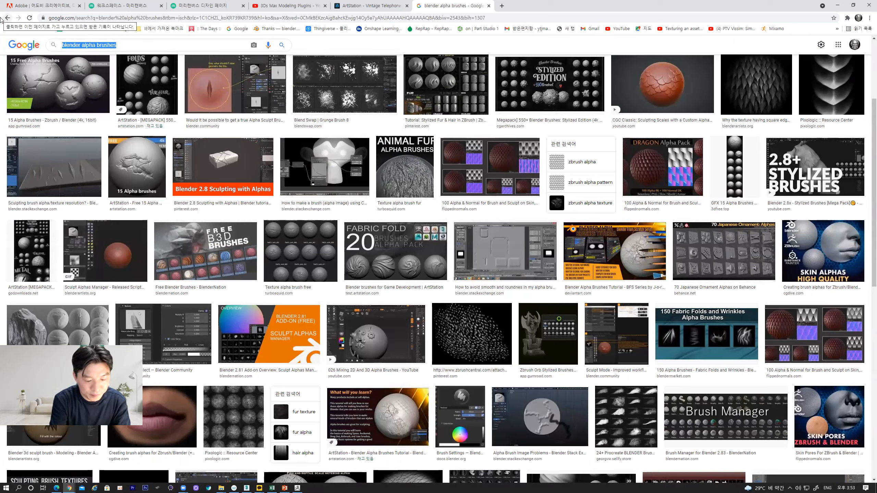
type("vo")
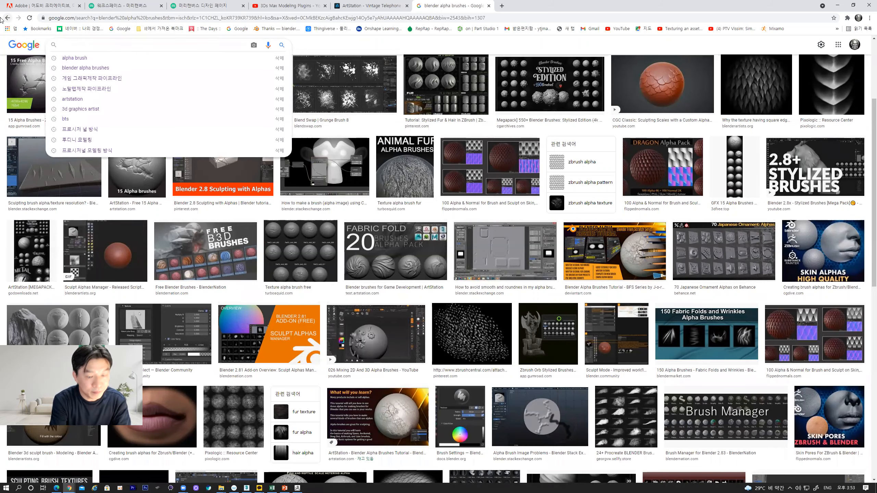
type("xjs")
key("Return")
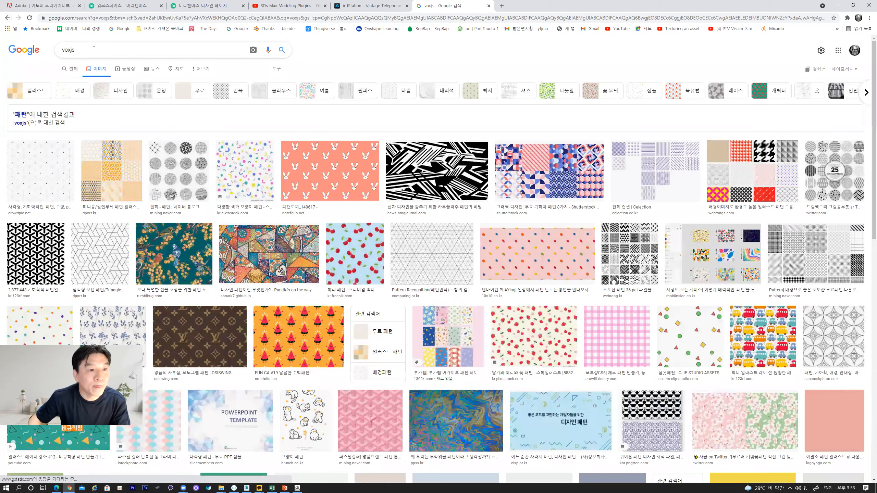
type("vio")
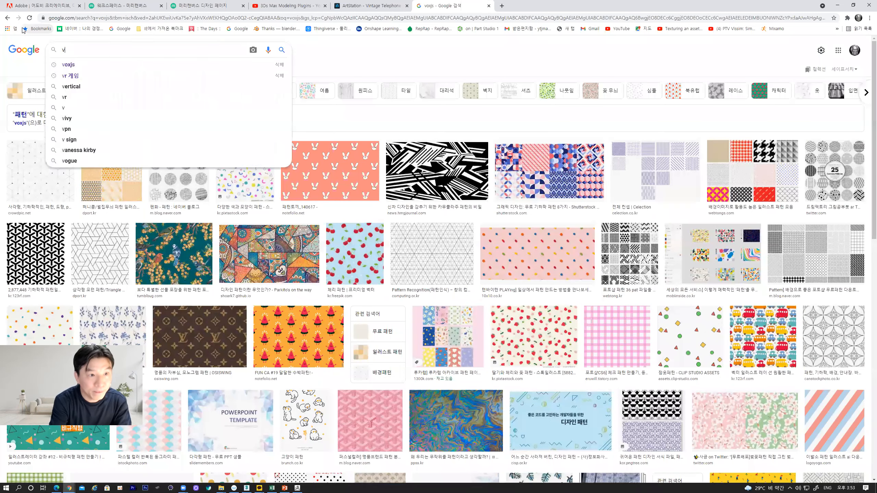
left_click(827, 489)
left_click(819, 430)
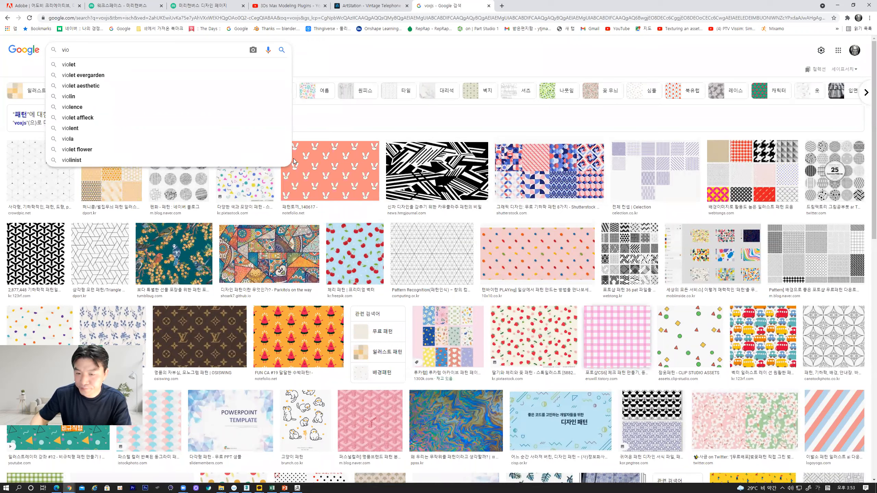
key("BackSpace")
key("BackSpace")
key("BackSpace")
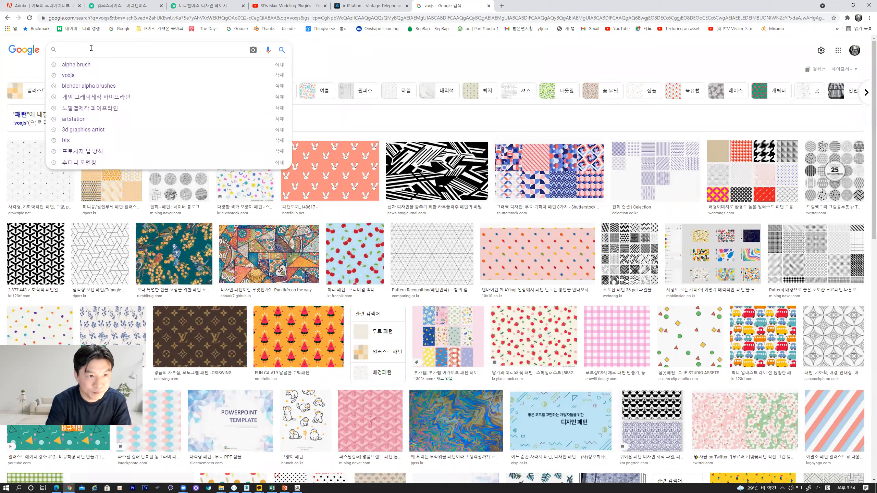
Search Google Images for the Korean word "패턴"
type("\\")
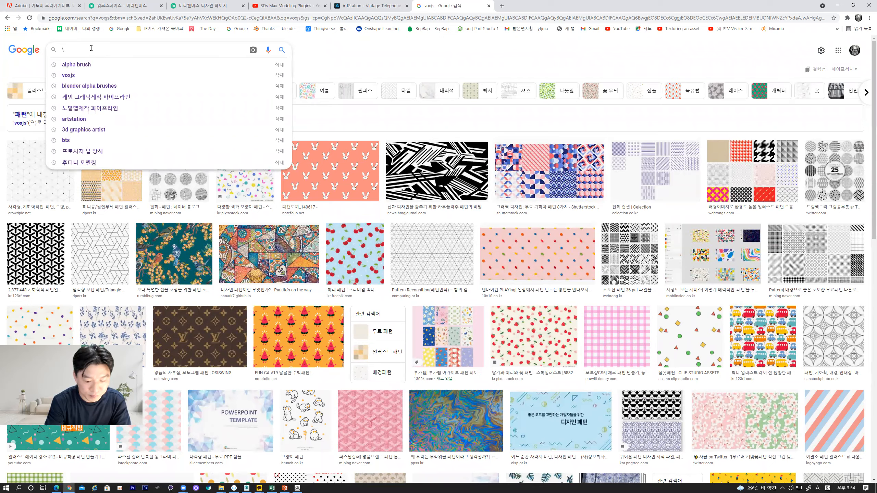
key("Hangul")
key("BackSpace")
type("ㅍㅐ턴")
key("Return")
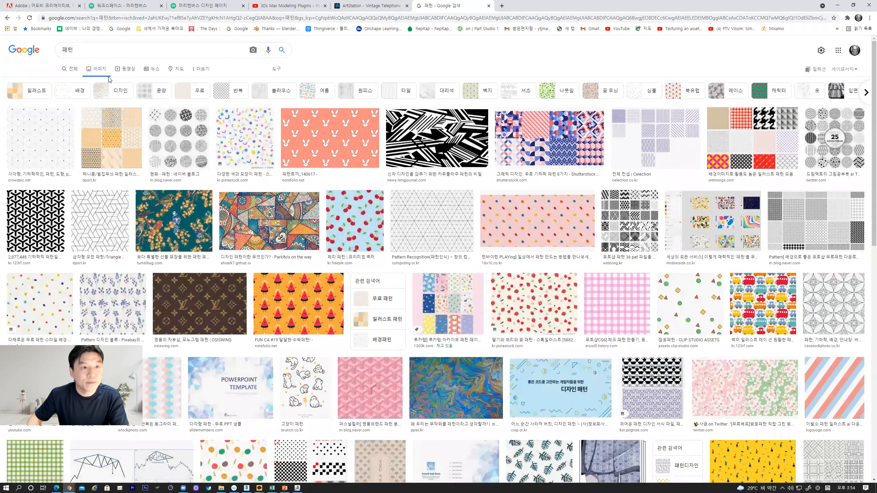
Replace the image search term with the Korean word "문양" and run the search
double_click(82, 48)
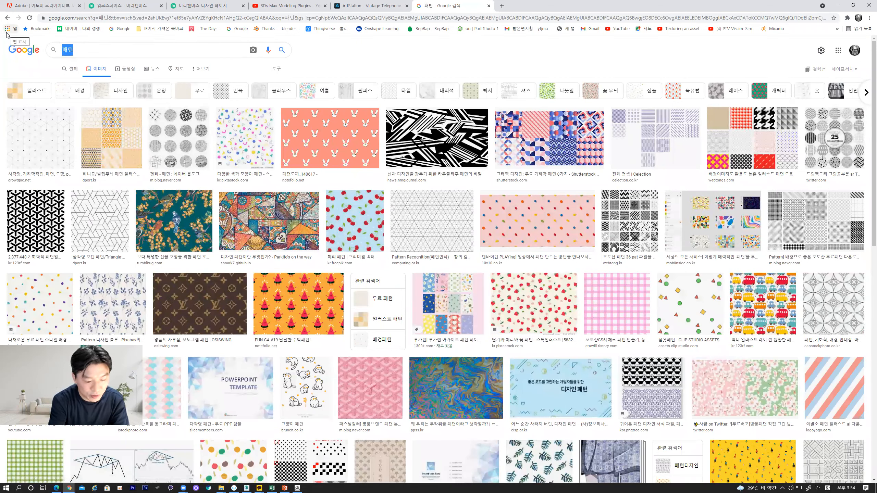
type("문양")
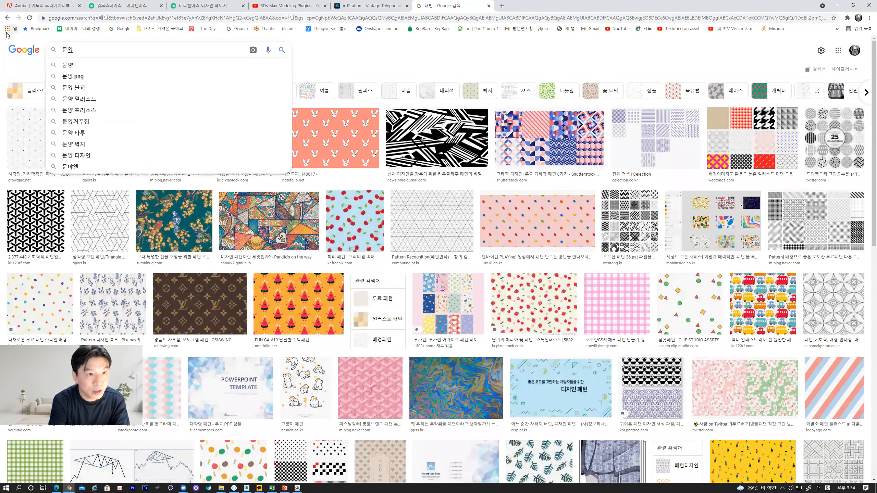
key("Return")
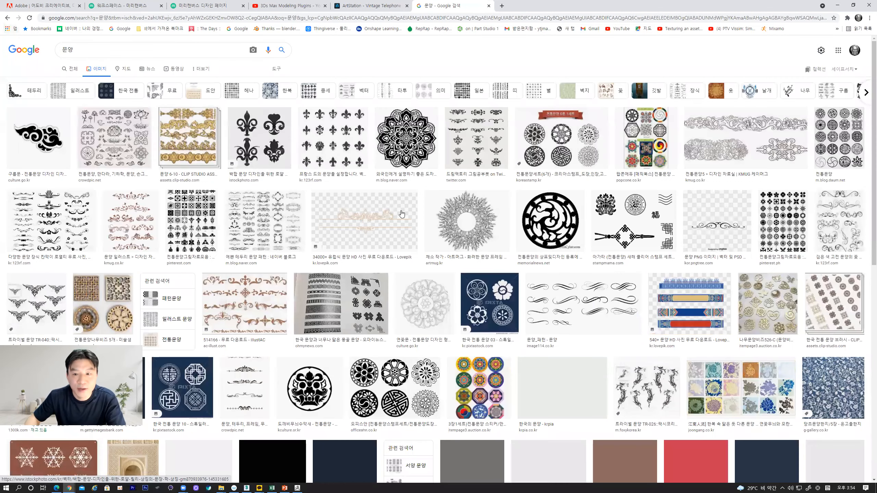
Look through the "문양" image results for ornament designs usable as alphas
scroll(426, 230, "down", 3)
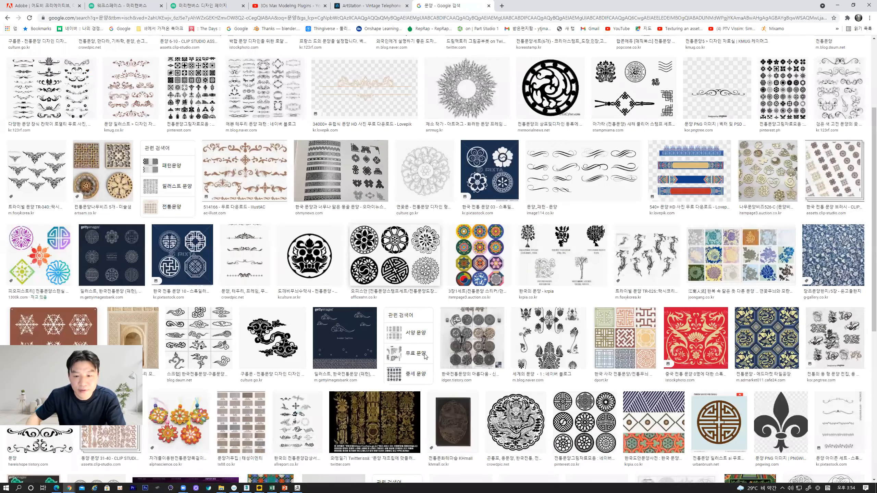
scroll(428, 355, "down", 10)
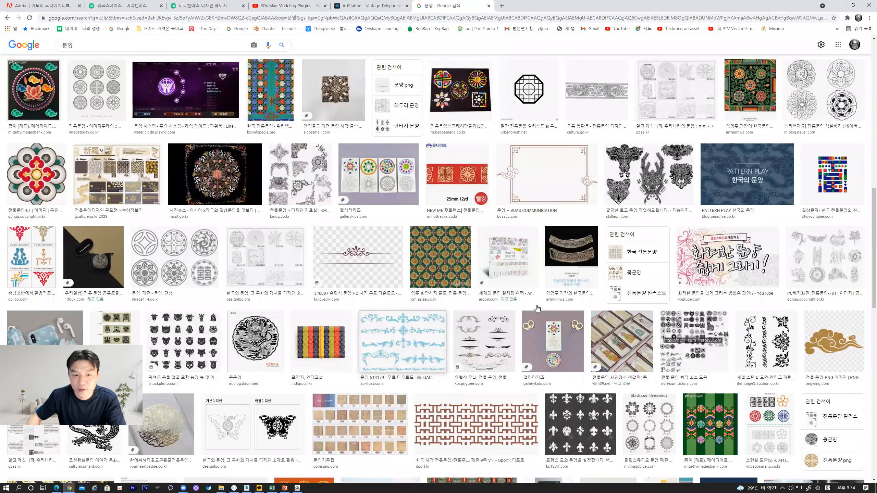
scroll(533, 313, "down", 5)
scroll(534, 313, "down", 4)
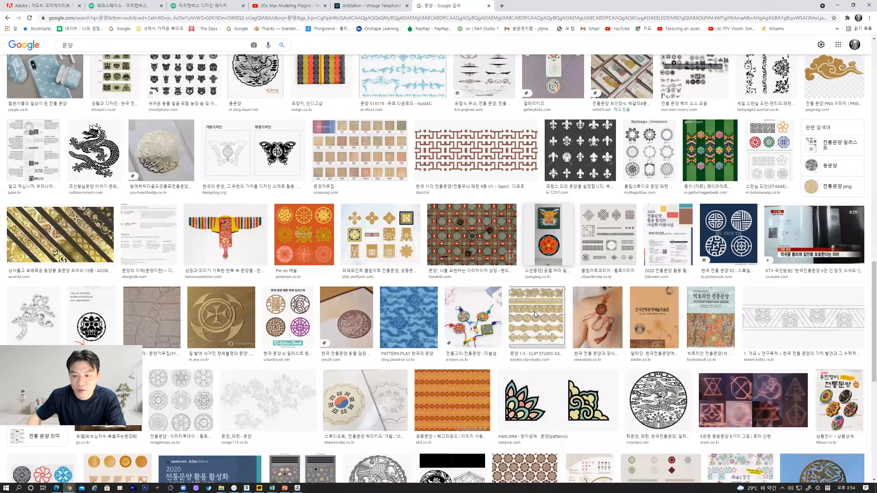
scroll(319, 324, "down", 3)
scroll(459, 389, "up", 6)
scroll(273, 193, "up", 6)
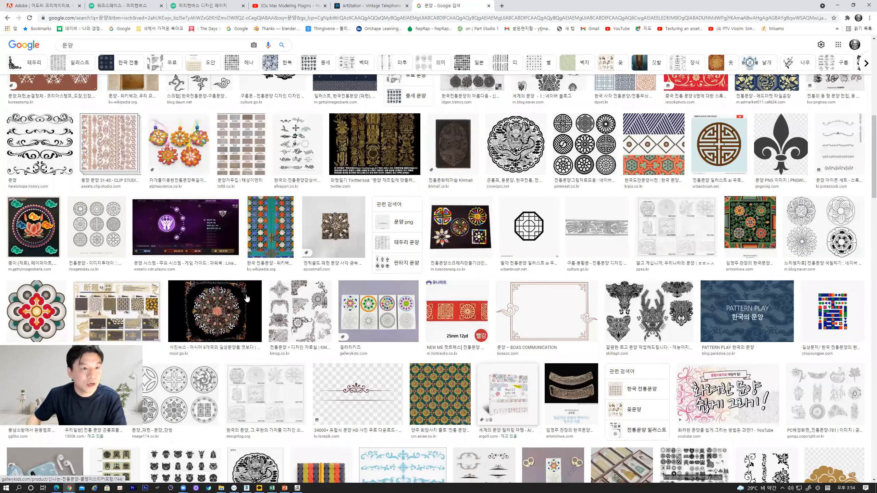
scroll(246, 298, "up", 7)
Search the images for "alpha brush" again and narrow the results with the suggested "blender" filter
left_click_drag(47, 45, 17, 40)
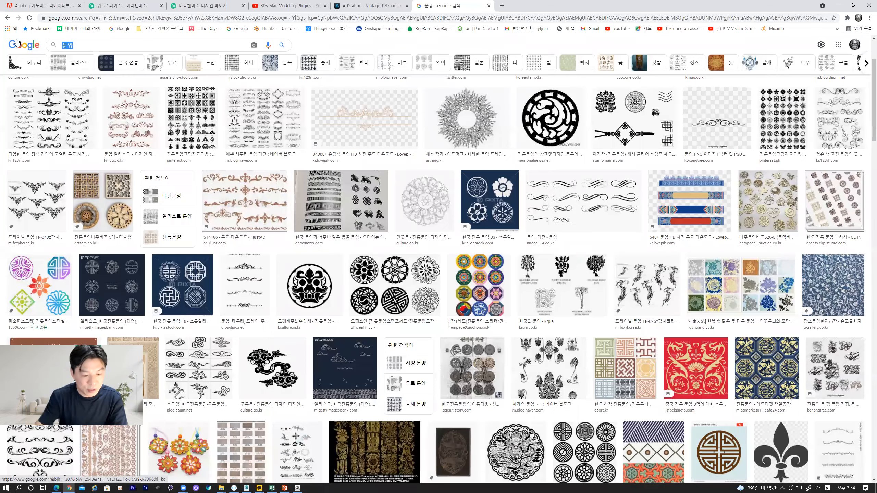
type("al")
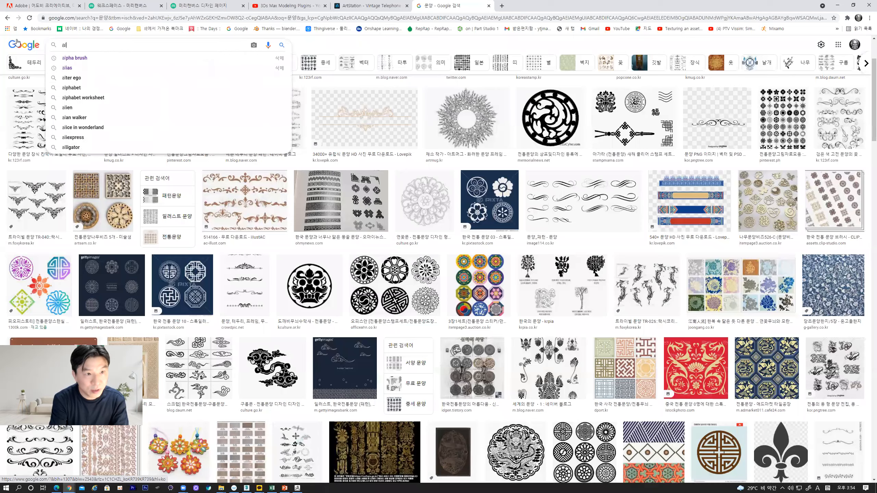
key("Down")
key("Return")
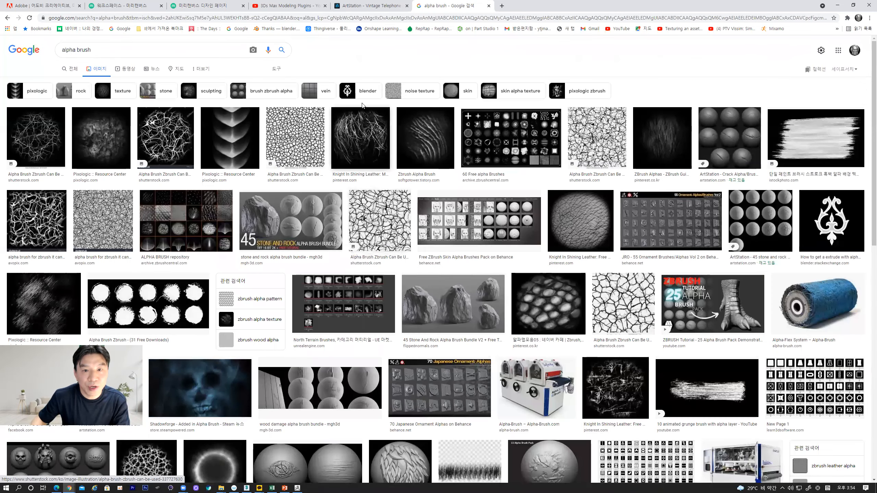
left_click(364, 95)
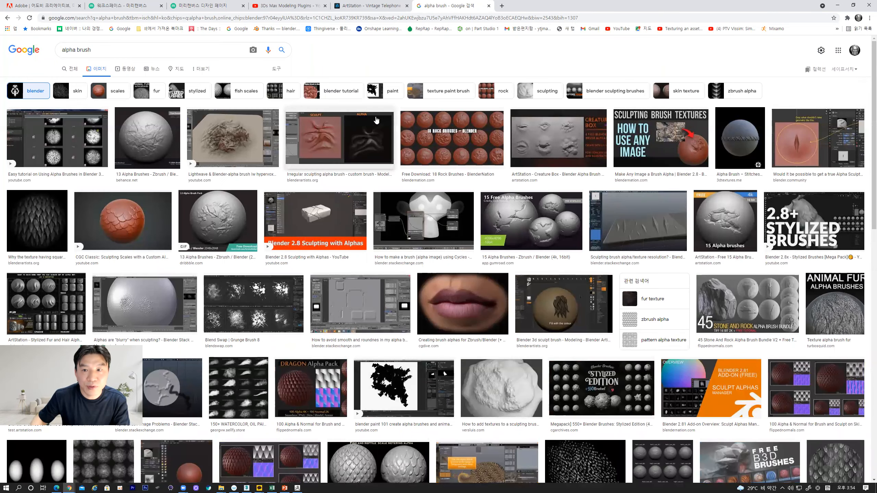
Look through the blender-filtered alpha brush image results for usable brush alphas
scroll(526, 356, "down", 1)
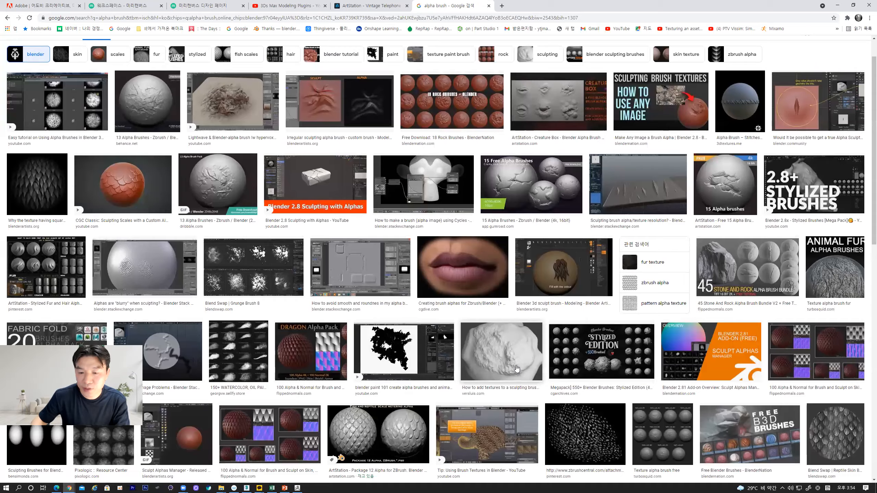
scroll(516, 370, "down", 12)
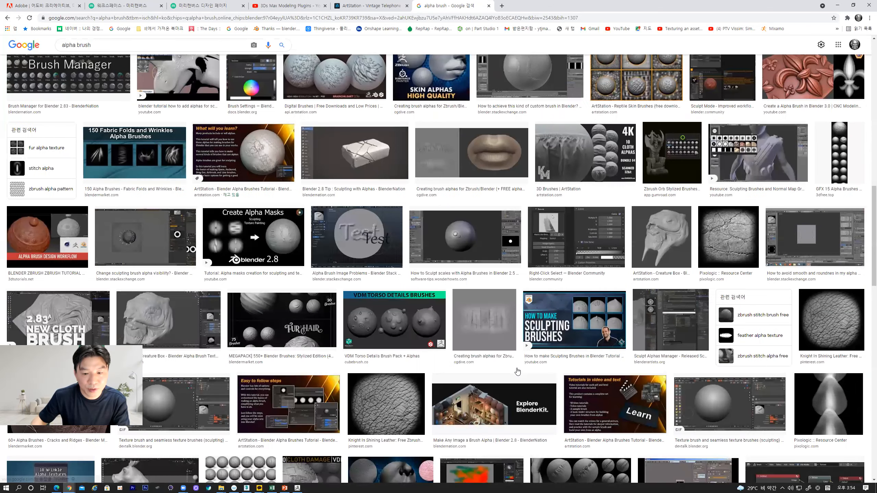
scroll(517, 372, "down", 7)
scroll(517, 372, "down", 8)
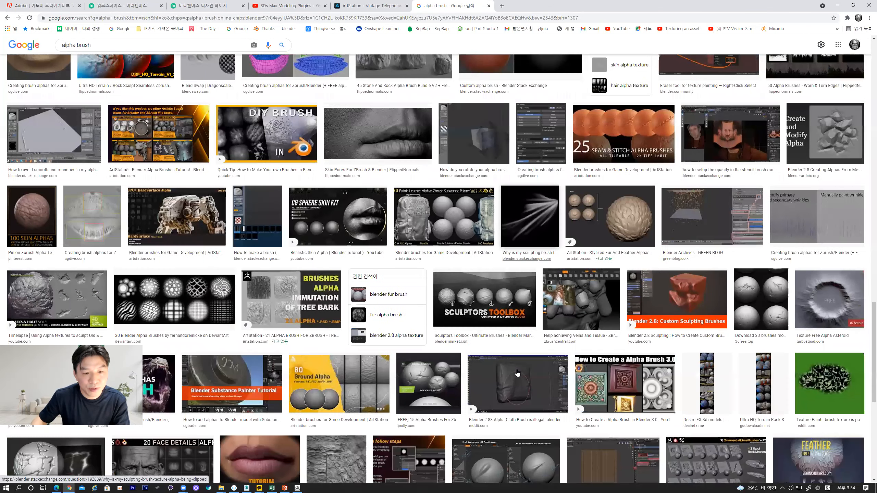
scroll(517, 376, "down", 4)
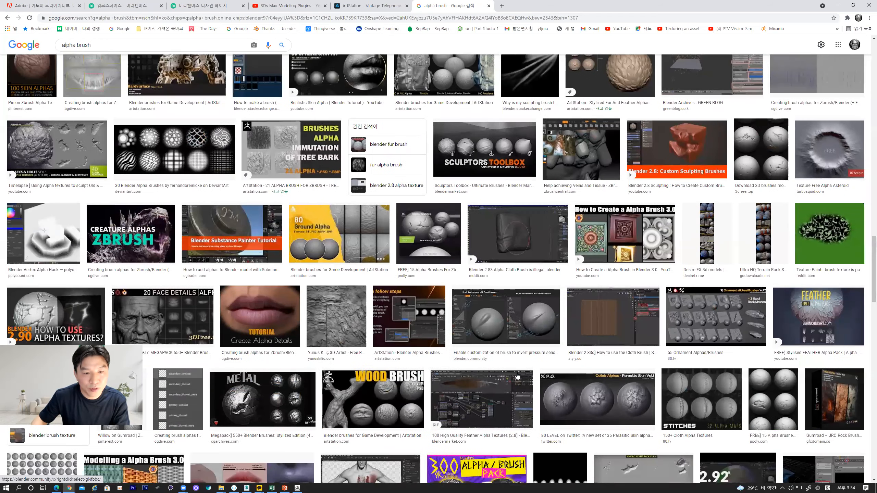
scroll(517, 375, "down", 8)
scroll(517, 379, "down", 4)
scroll(518, 380, "down", 4)
scroll(519, 381, "down", 4)
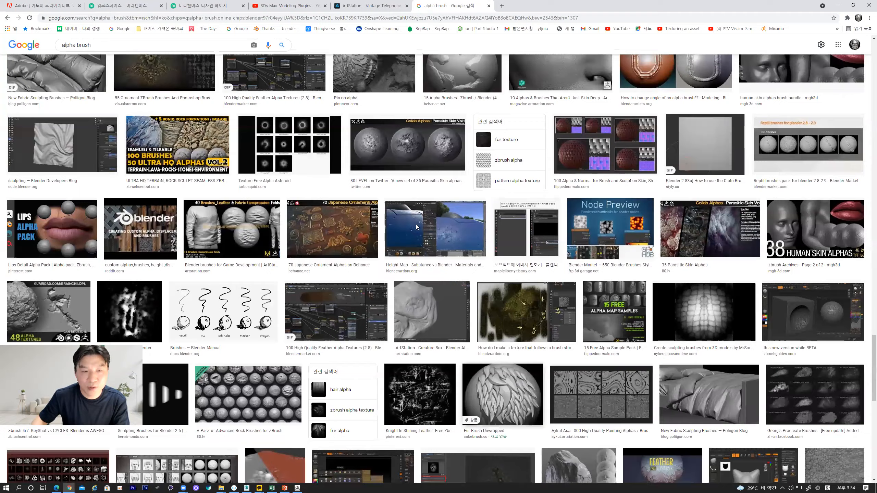
scroll(417, 227, "down", 4)
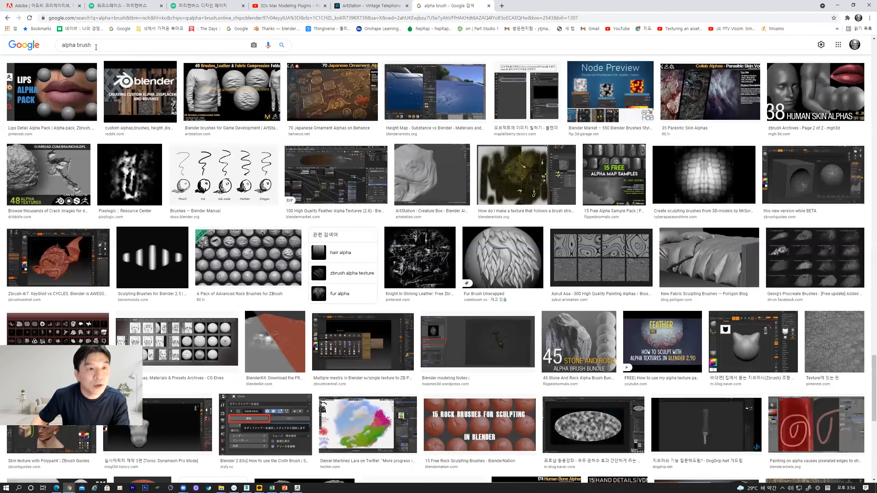
Extend the image search term to "lion alpha brush" and run the search
left_click(64, 44)
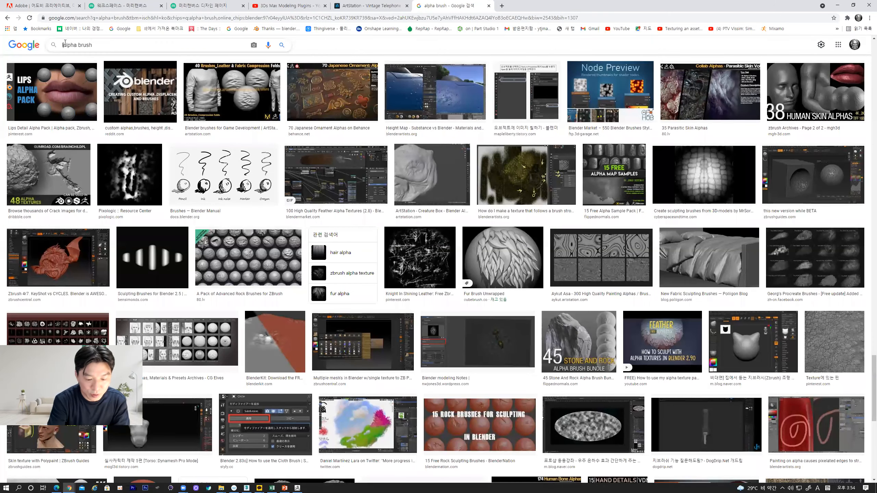
type("lion")
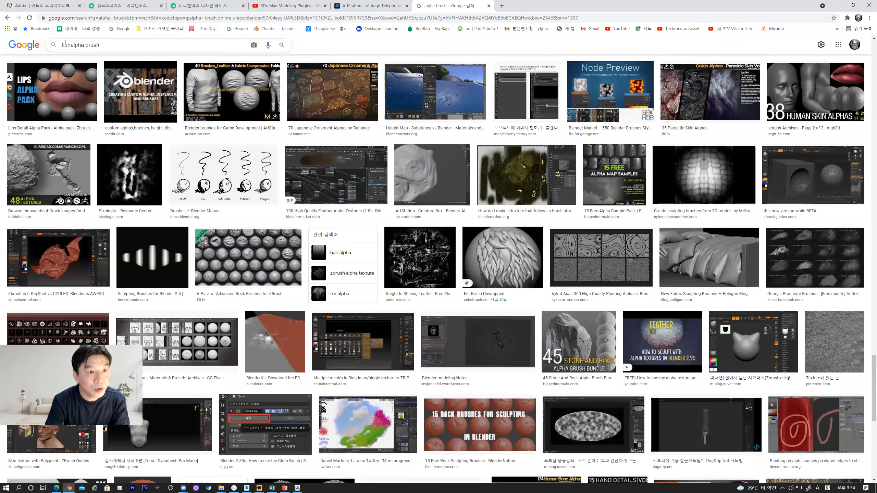
key("Return")
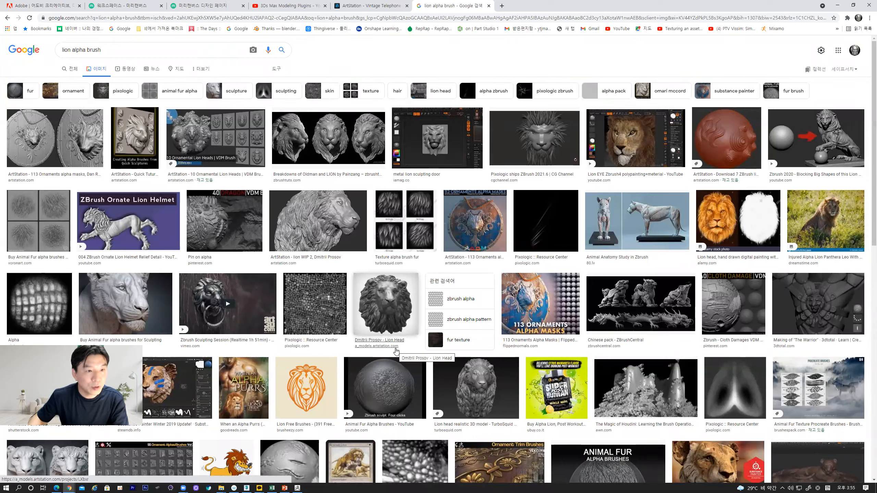
Look through the "lion alpha brush" image results for grayscale lion reliefs usable as alphas
scroll(396, 351, "down", 2)
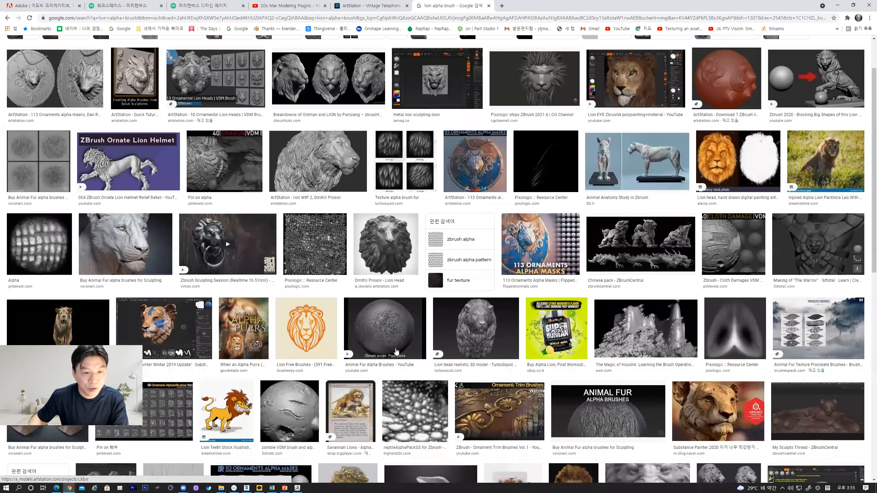
scroll(396, 352, "down", 1)
scroll(396, 352, "down", 3)
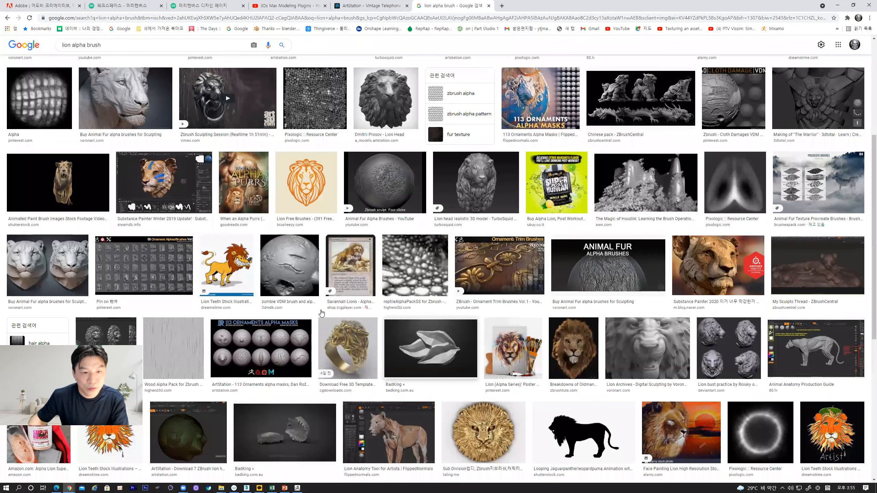
scroll(405, 349, "up", 3)
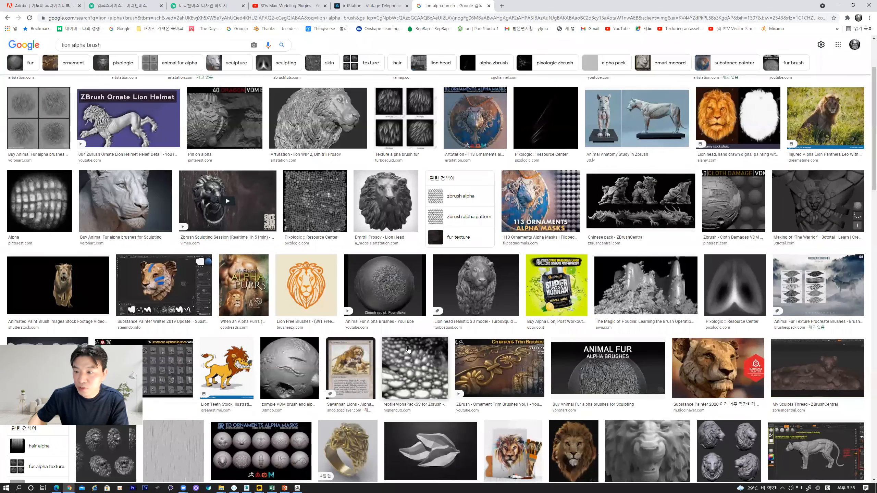
scroll(408, 350, "down", 4)
scroll(413, 354, "down", 4)
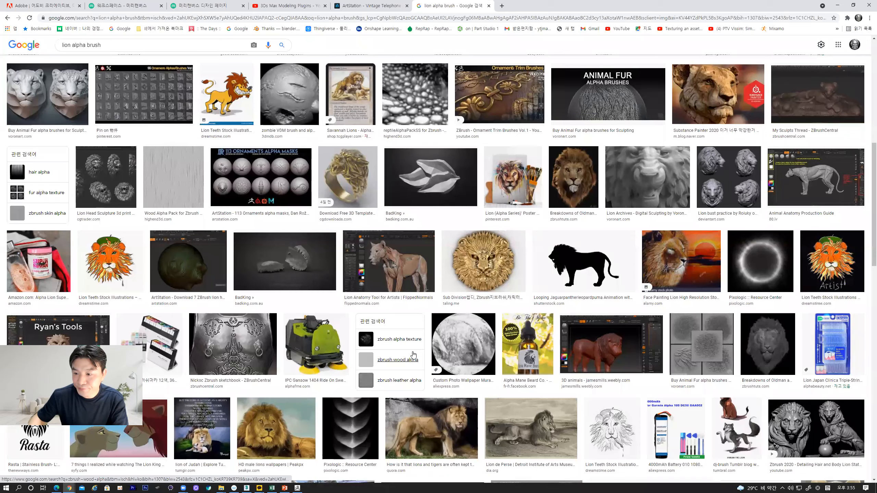
scroll(414, 354, "down", 7)
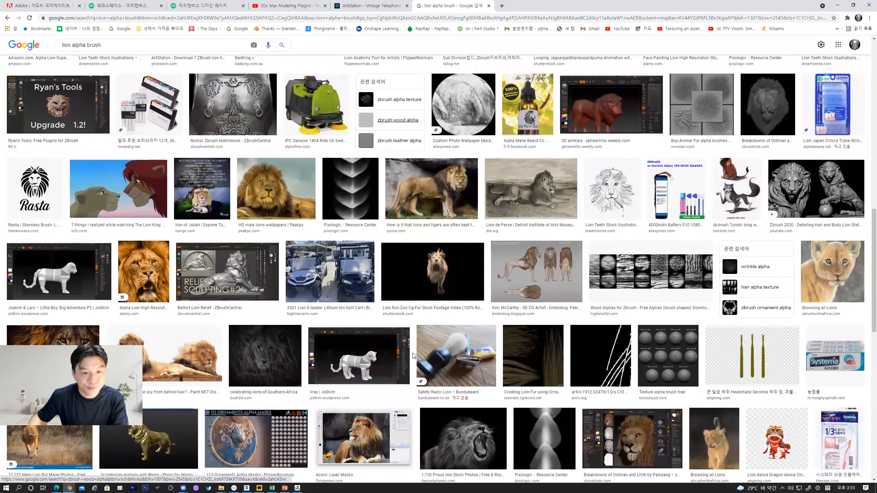
scroll(413, 356, "down", 4)
scroll(414, 356, "down", 7)
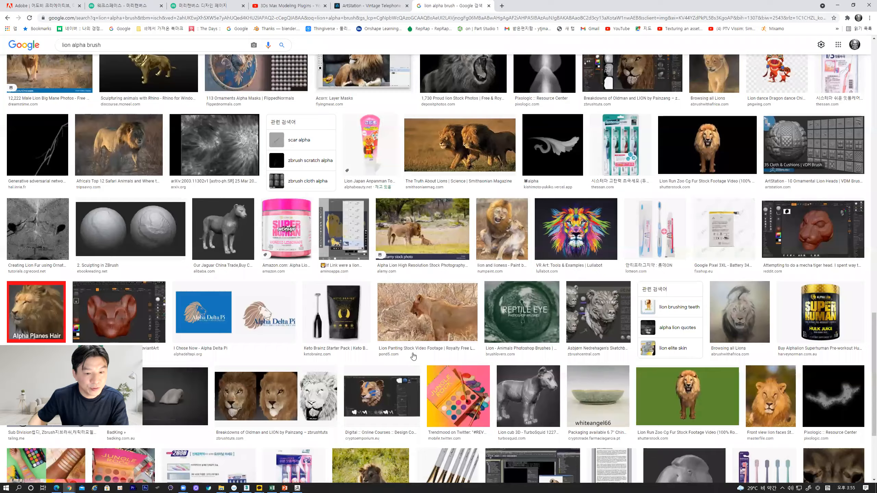
Examine the remaining "lion alpha brush" image results down to the end and back, and return to ZBrush
scroll(413, 356, "down", 4)
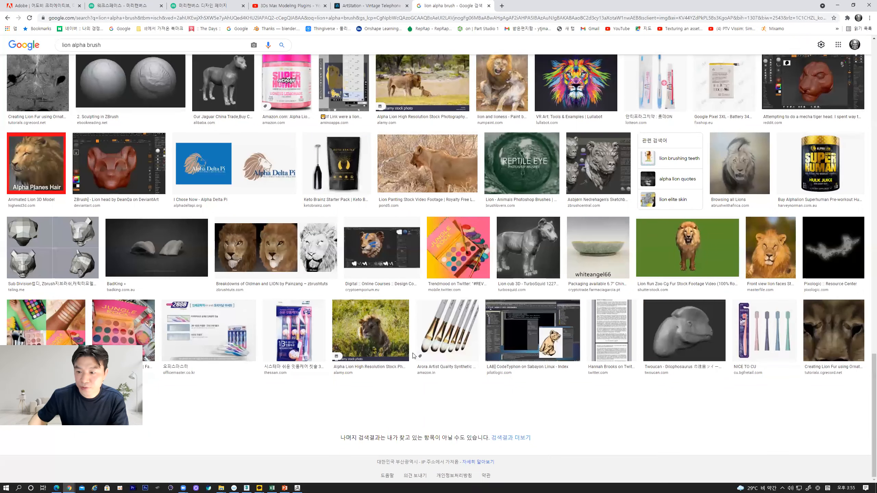
scroll(414, 356, "up", 15)
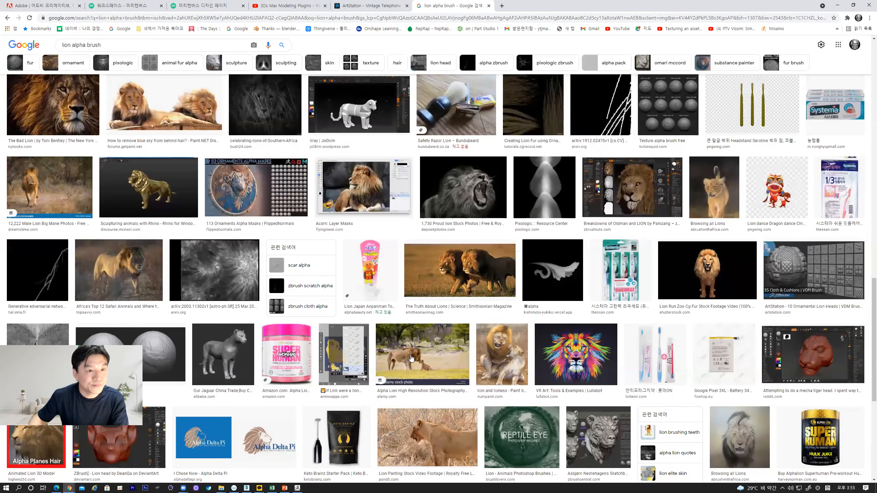
scroll(416, 353, "up", 9)
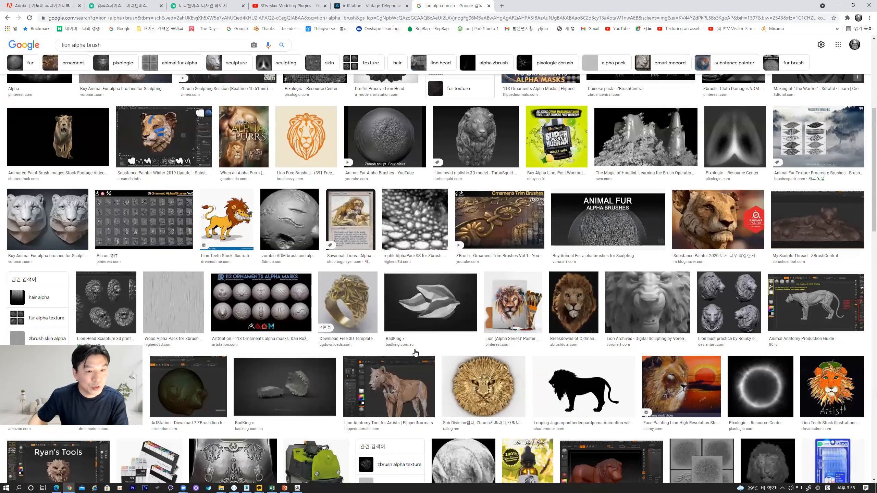
scroll(415, 353, "up", 7)
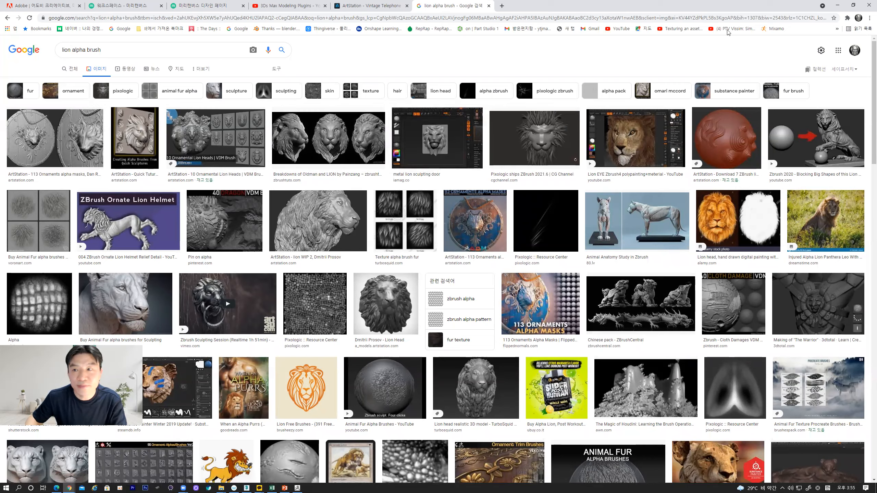
left_click(838, 6)
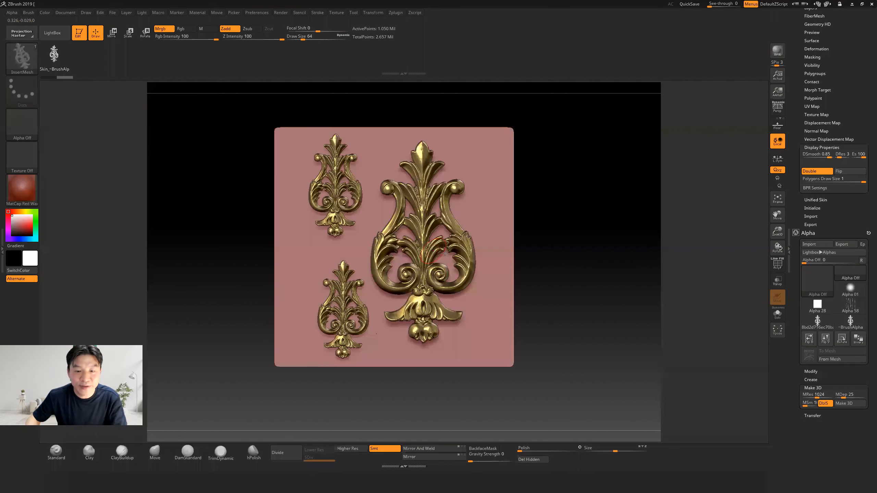
Collapse the tool's Display Properties section and turn off the double-sided (DblS) option in the alpha's Make 3D settings
left_click_drag(568, 229, 542, 218)
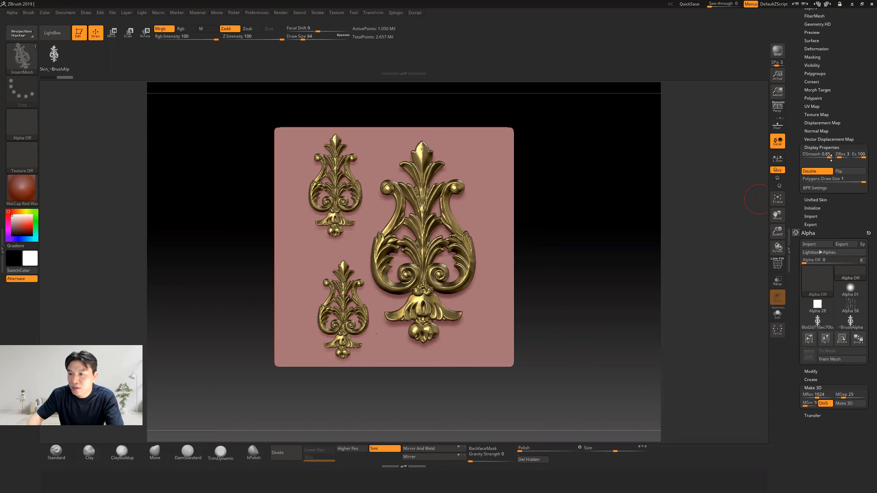
left_click(810, 148)
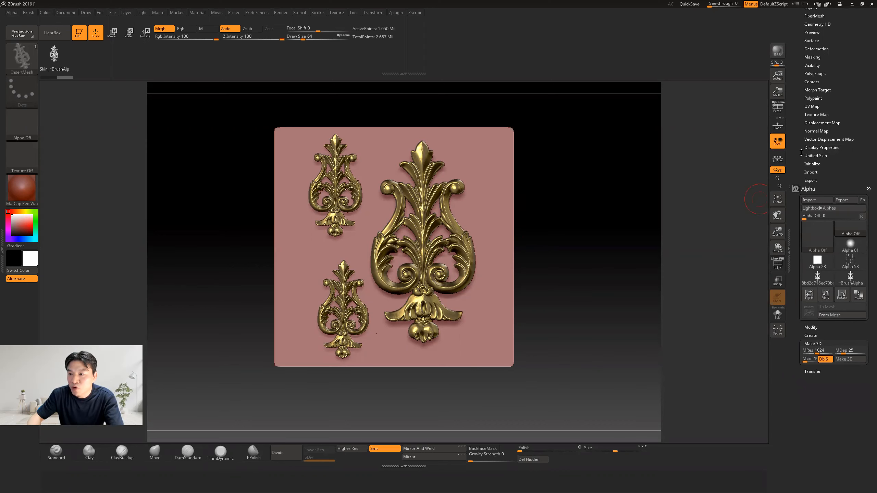
left_click_drag(801, 152, 801, 158)
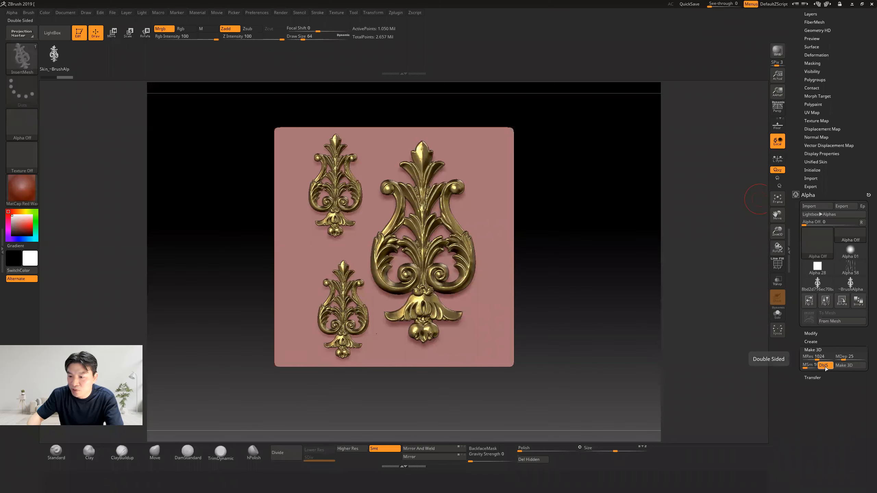
left_click(825, 365)
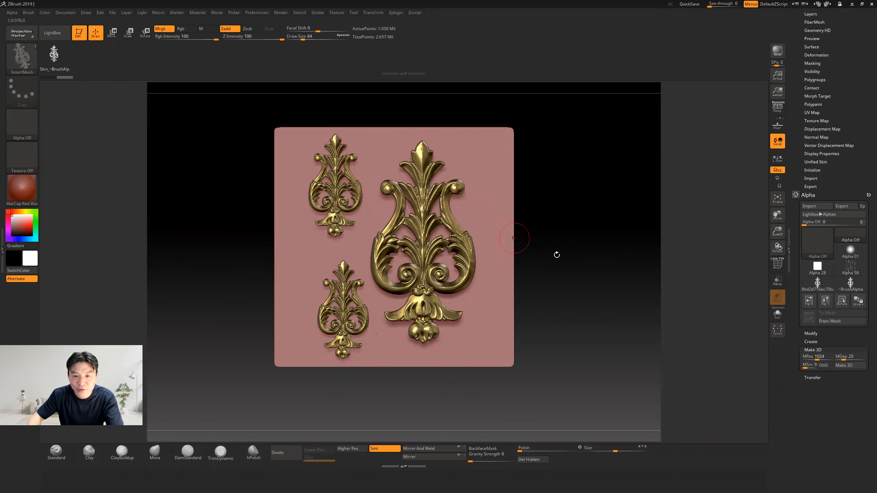
left_click_drag(570, 245, 552, 242)
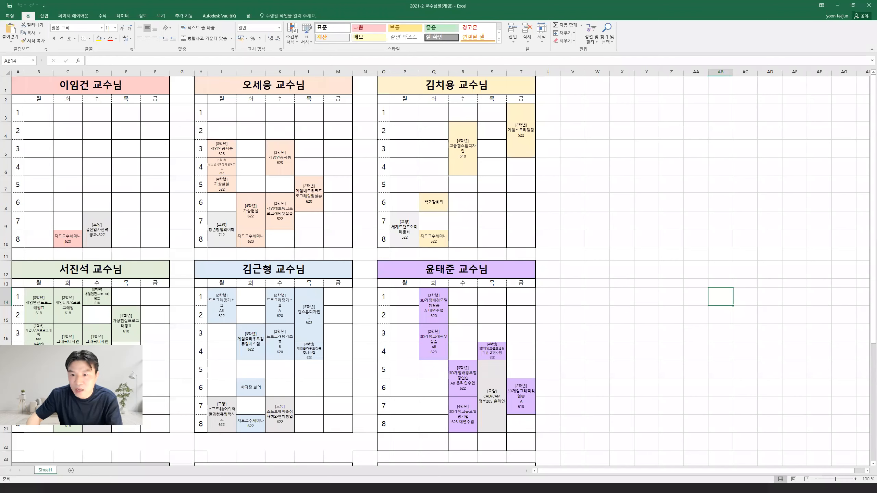
Check the fourth-period Thursday class in the purple timetable of the Excel schedule and return to ZBrush
scroll(469, 365, "down", 2)
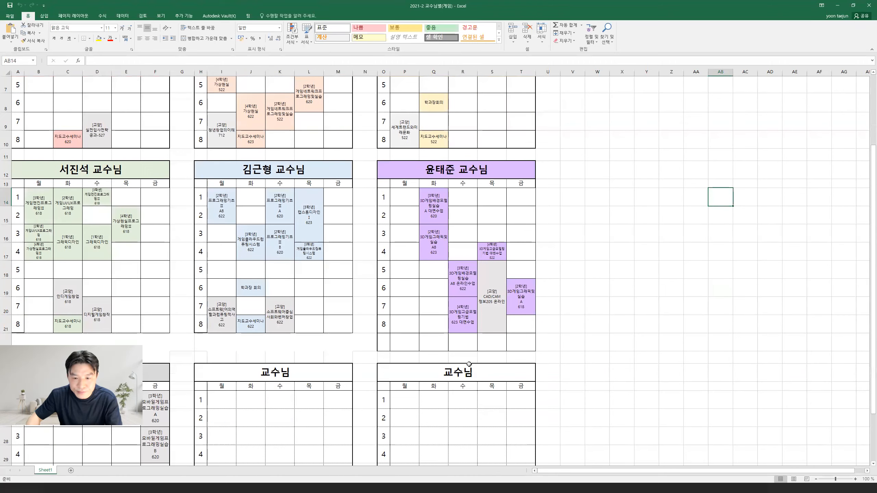
left_click(495, 251)
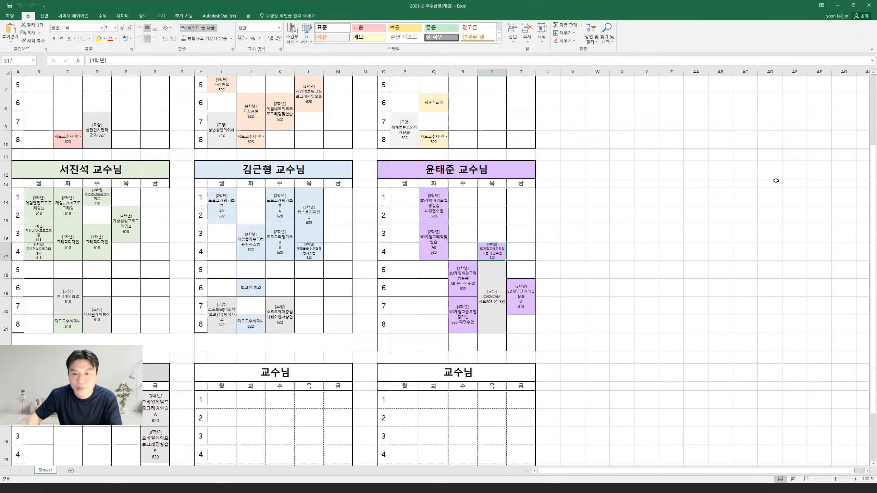
left_click(840, 4)
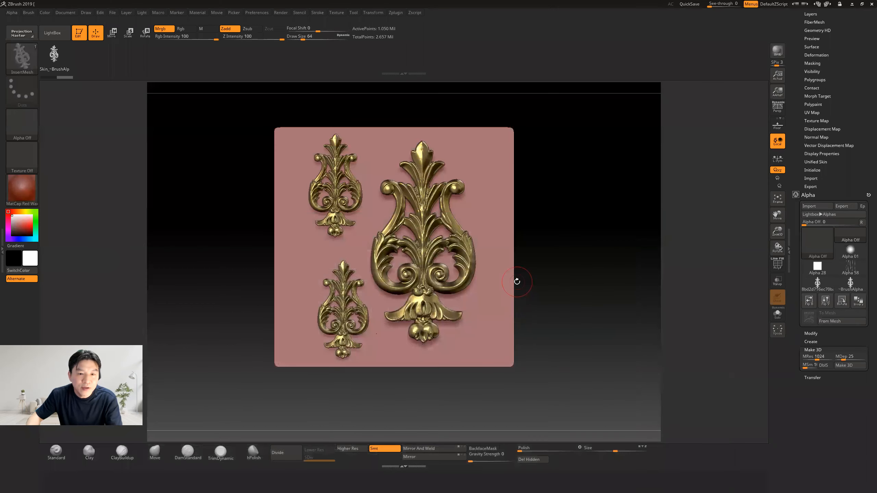